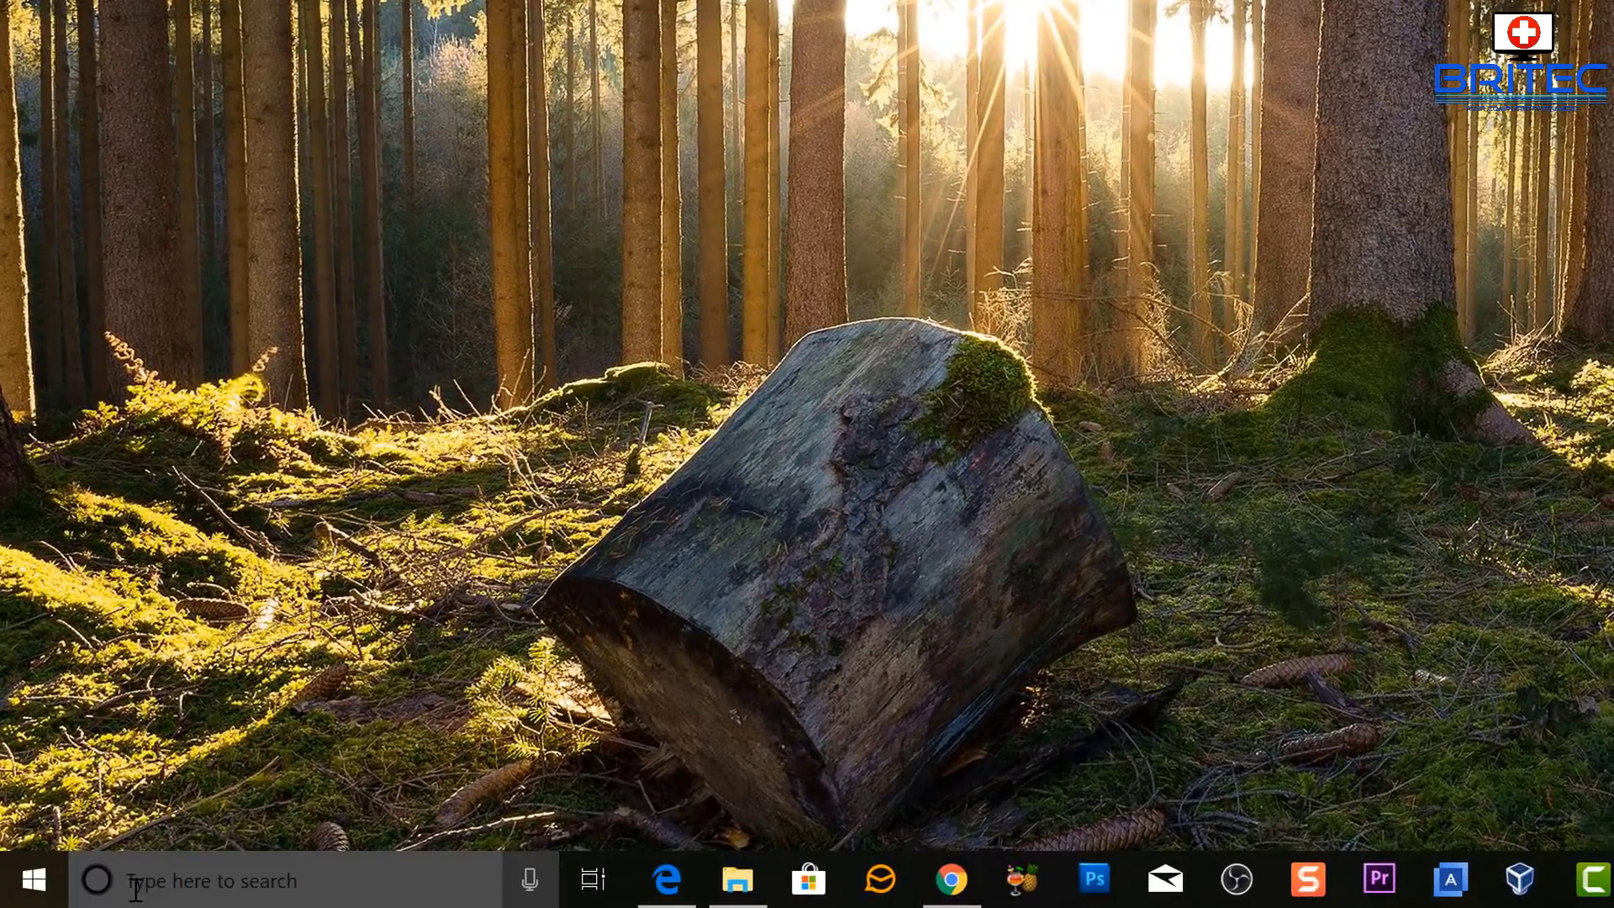
# Search for cmd and launch Command Prompt with administrator rights
pyautogui.click(140, 880)
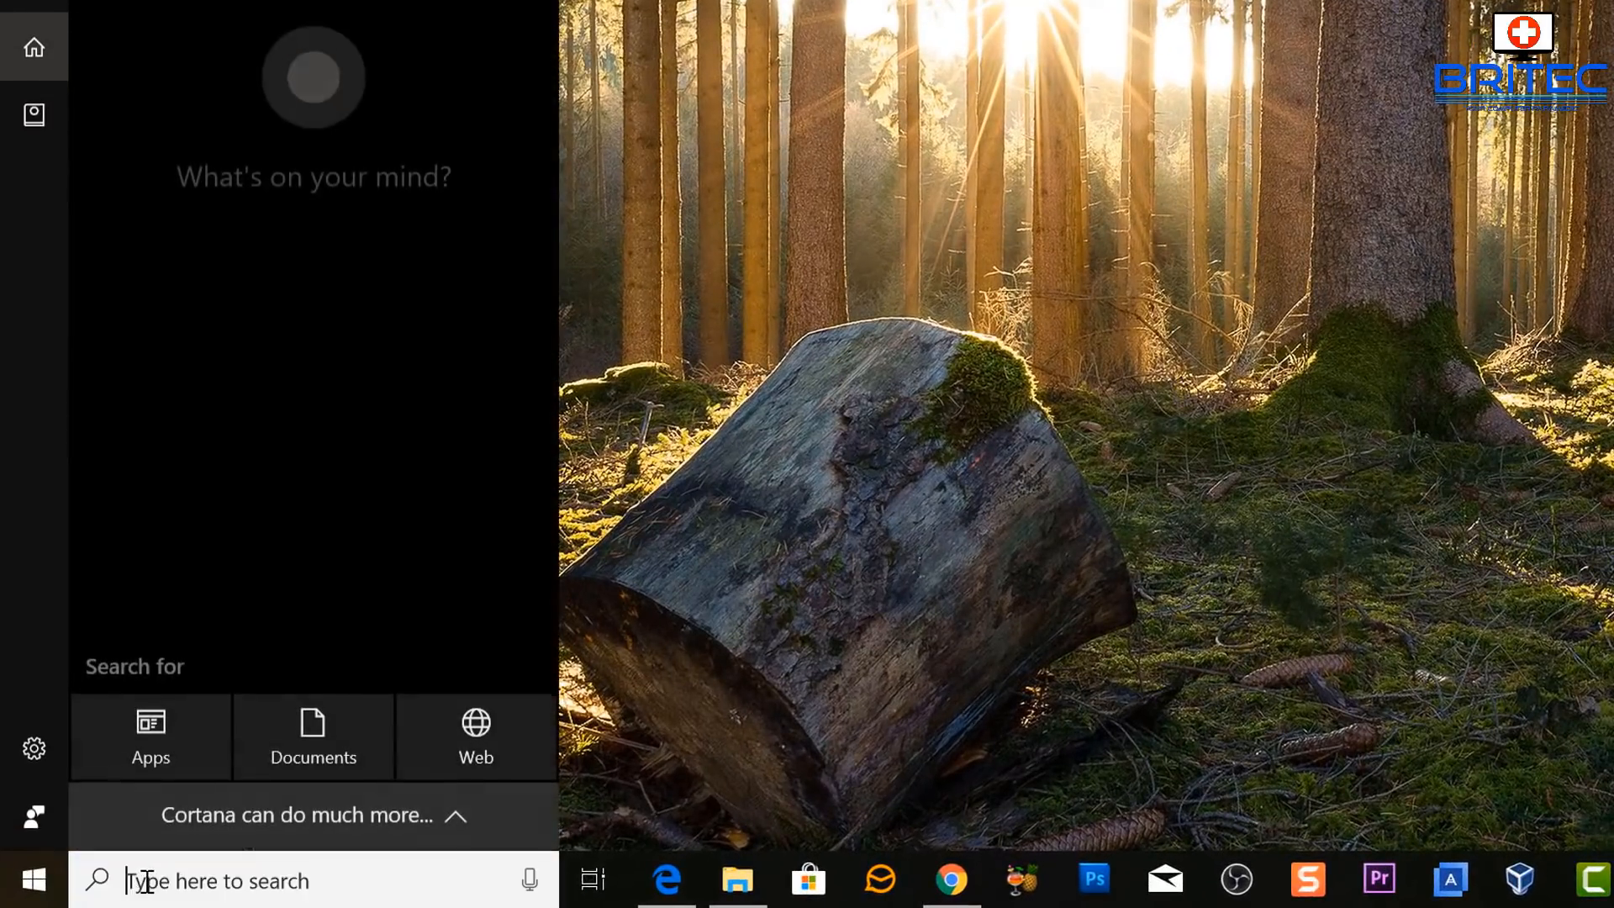
pyautogui.write('cmd')
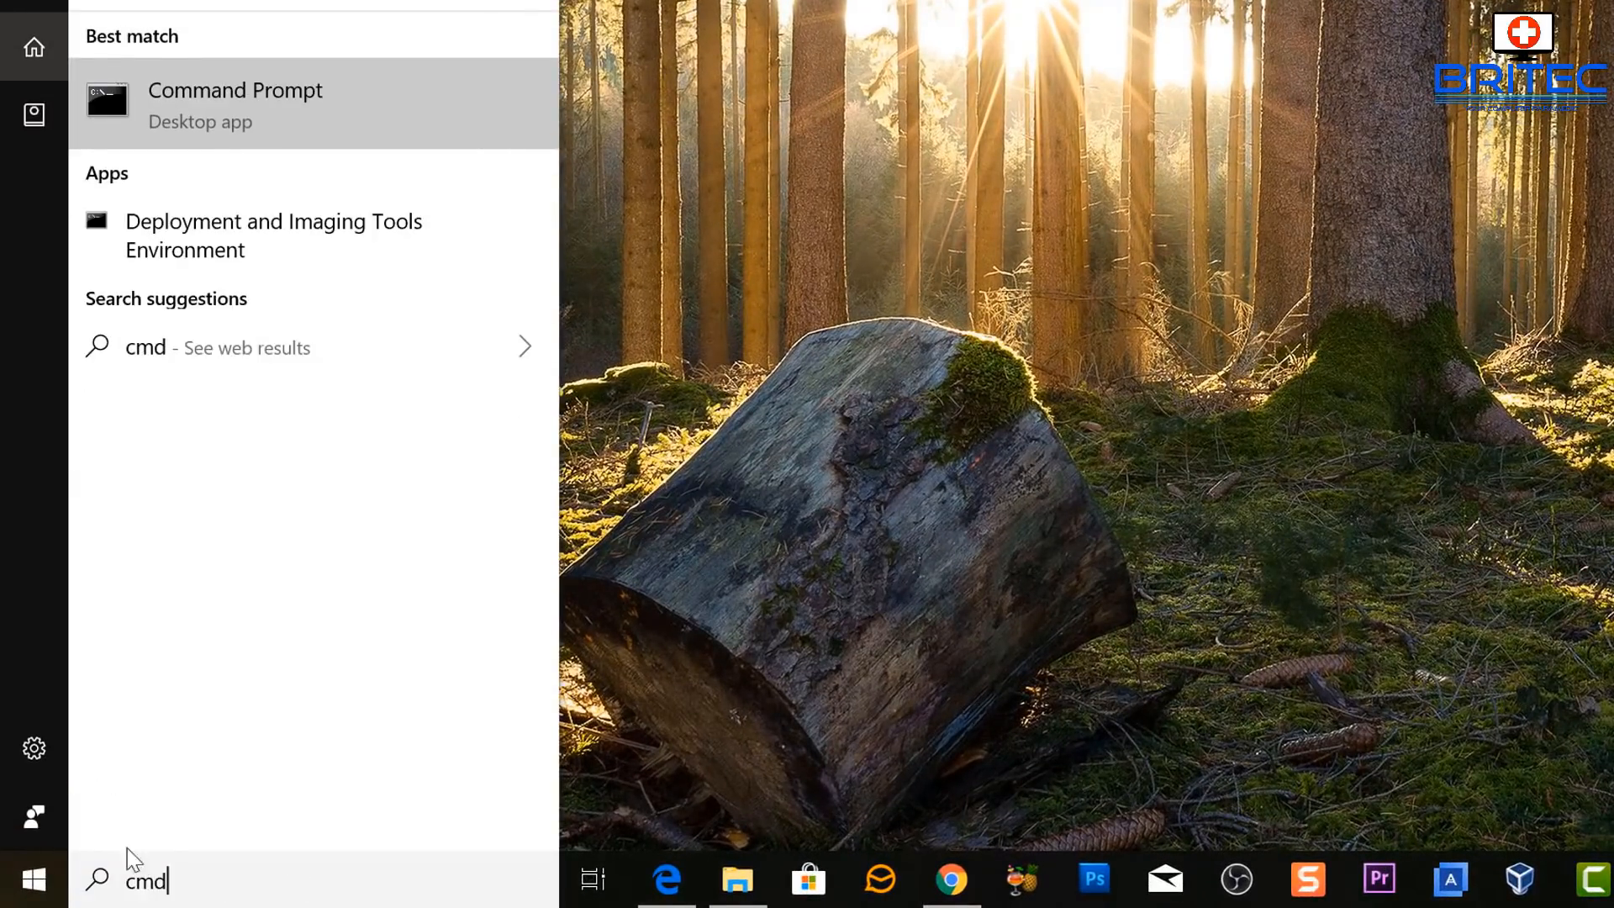
pyautogui.rightClick(224, 90)
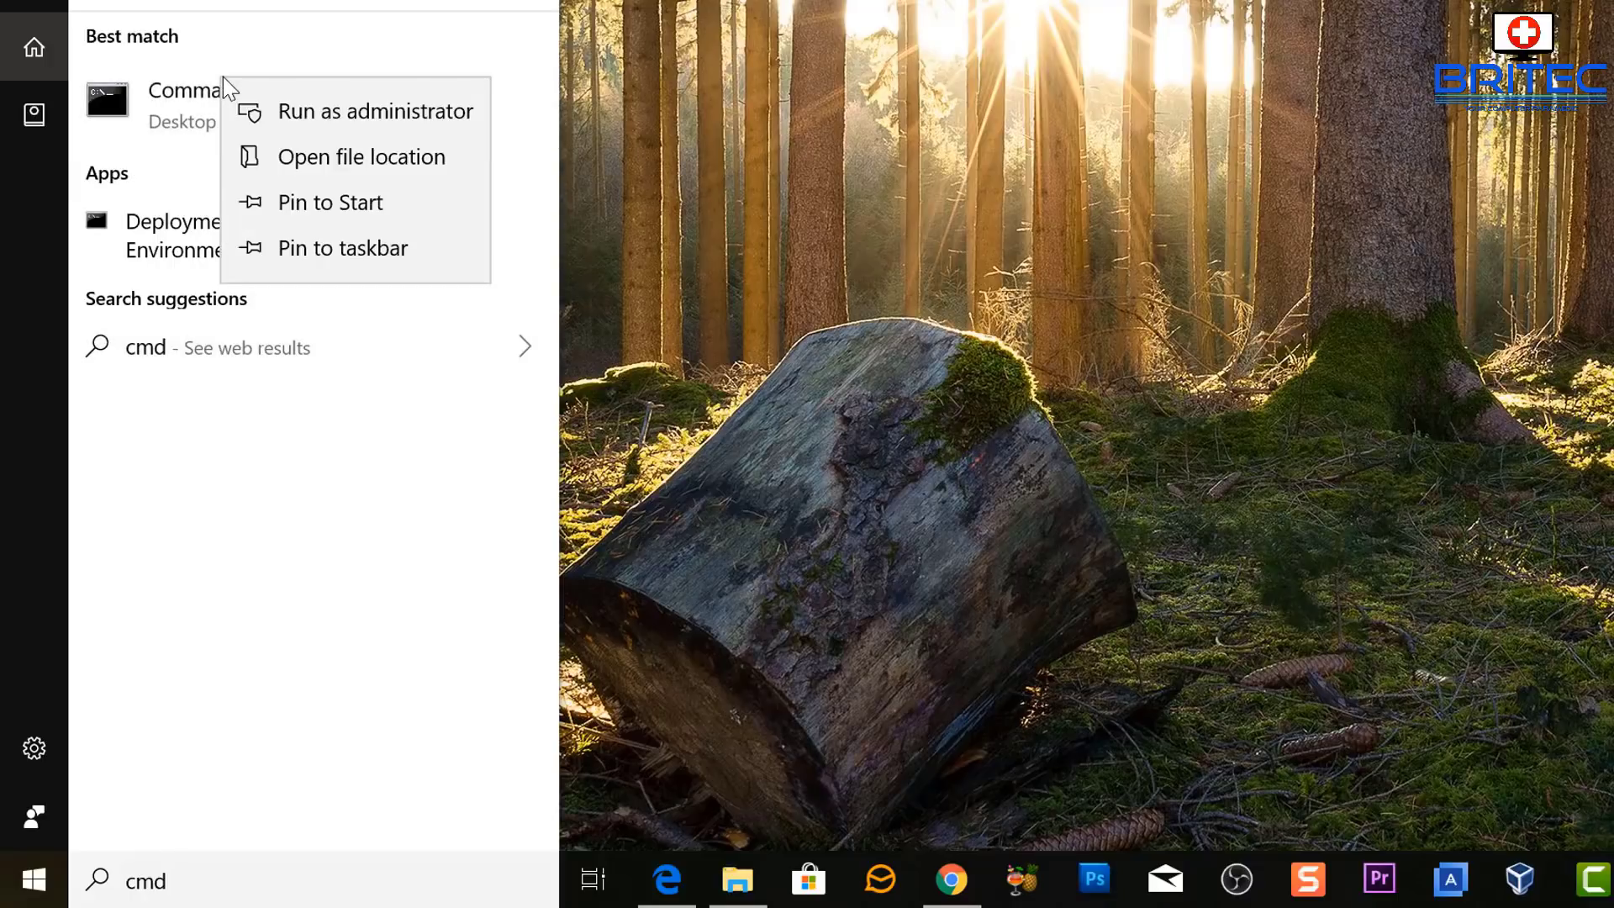
pyautogui.click(316, 117)
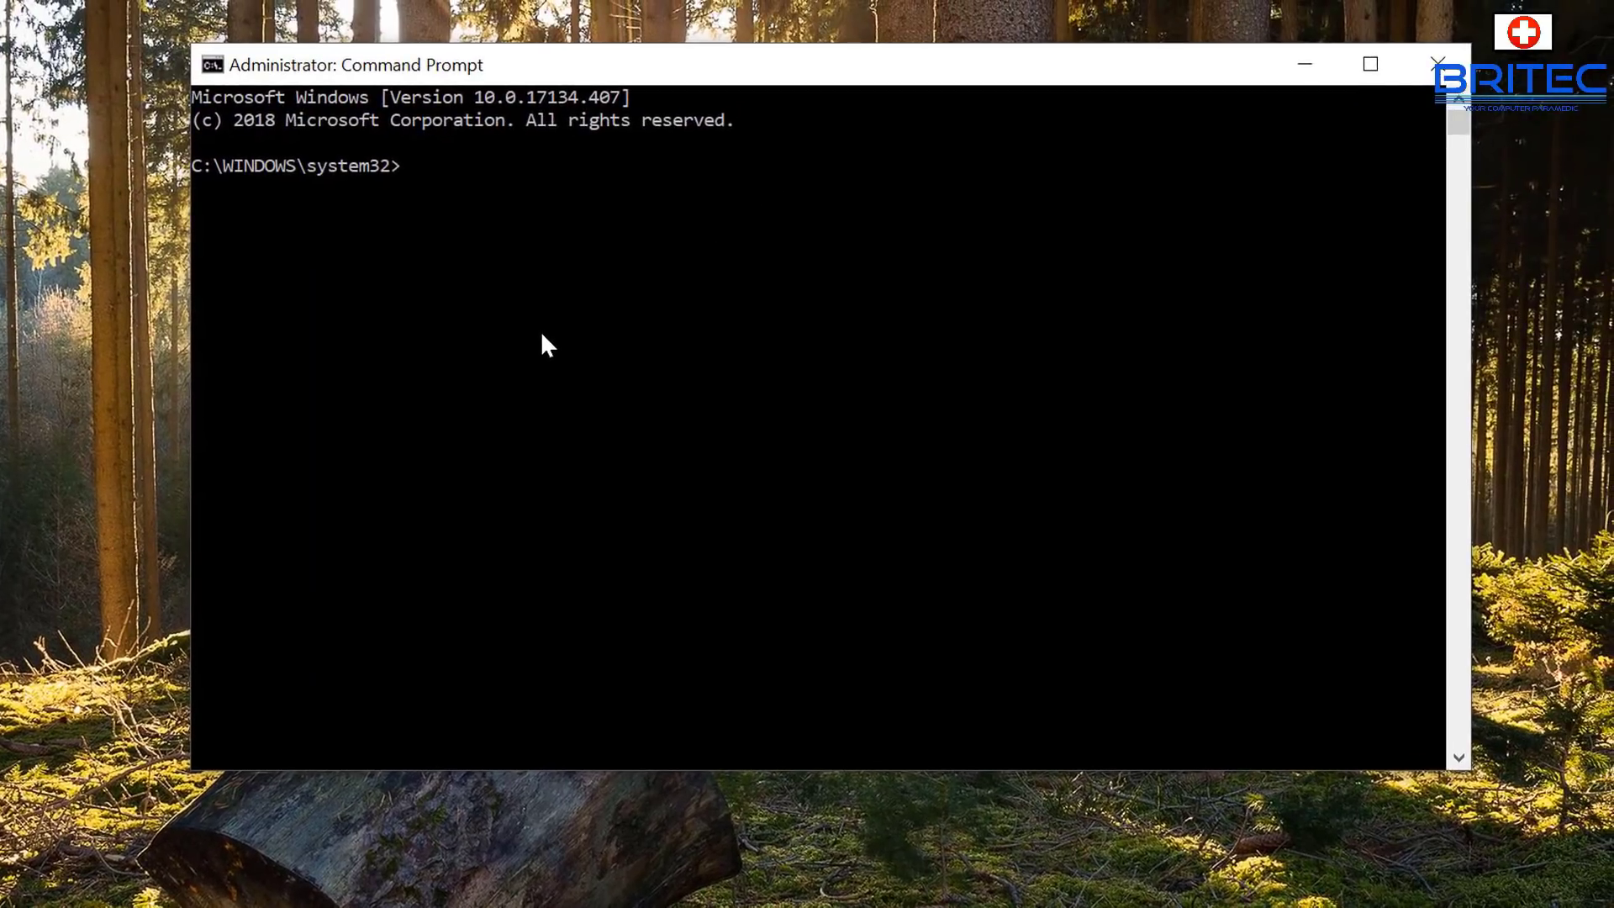
pyautogui.write('SC config wuauserv start= auto')
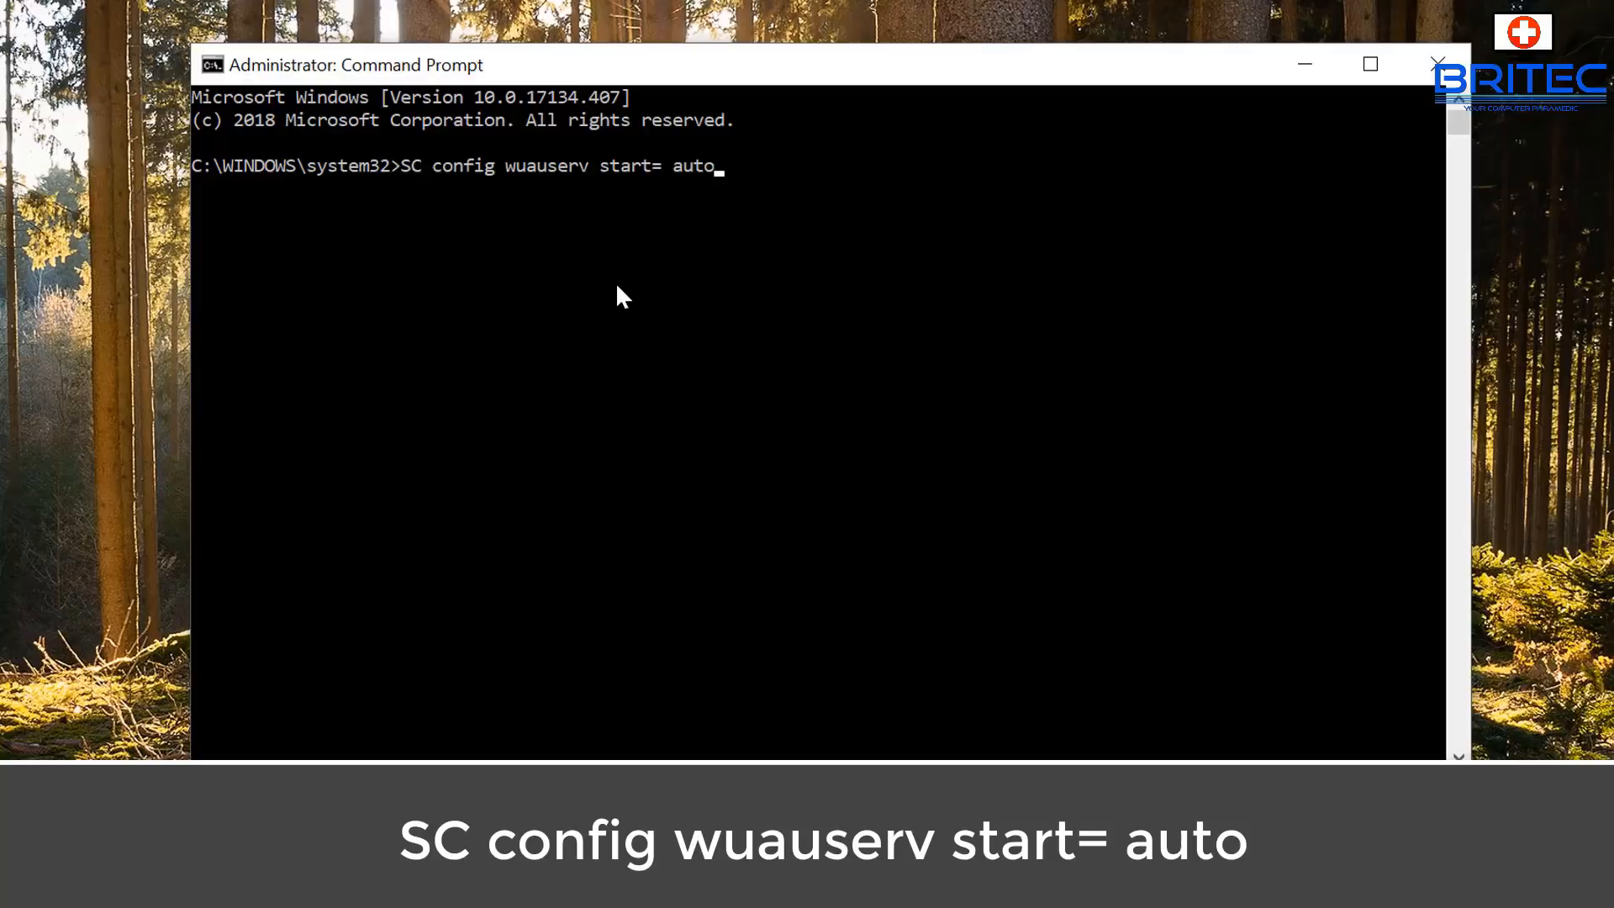
# Run 'SC config <service> start= auto' for wuauserv, bits and cryptsvc, each reporting SUCCESS
pyautogui.press('Return')
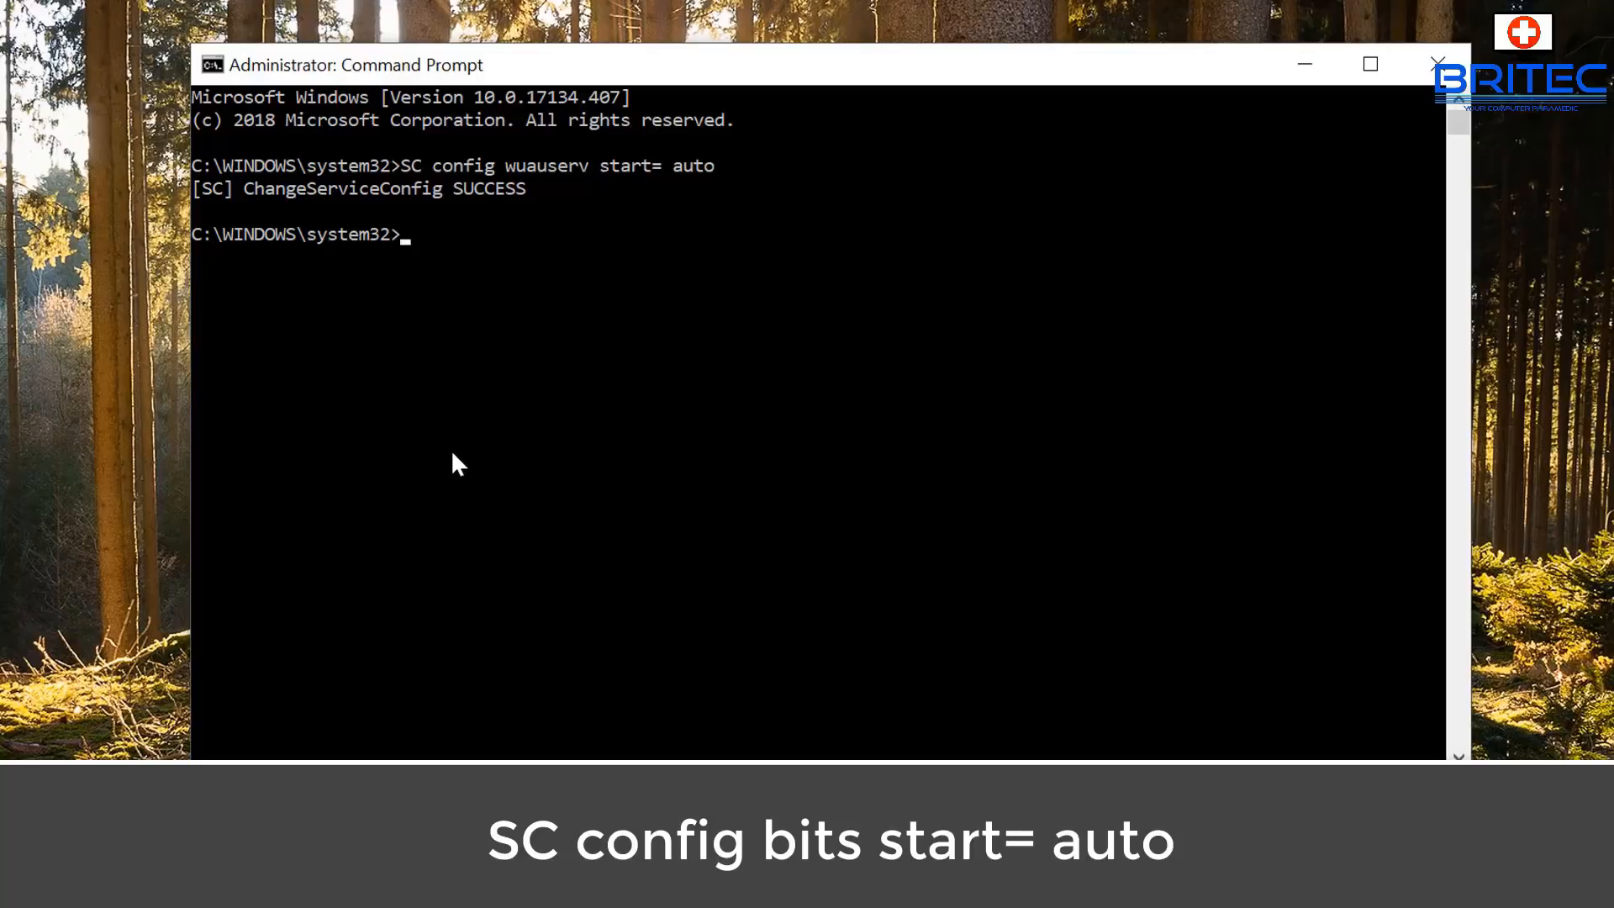
pyautogui.write('SC config bits start= auto')
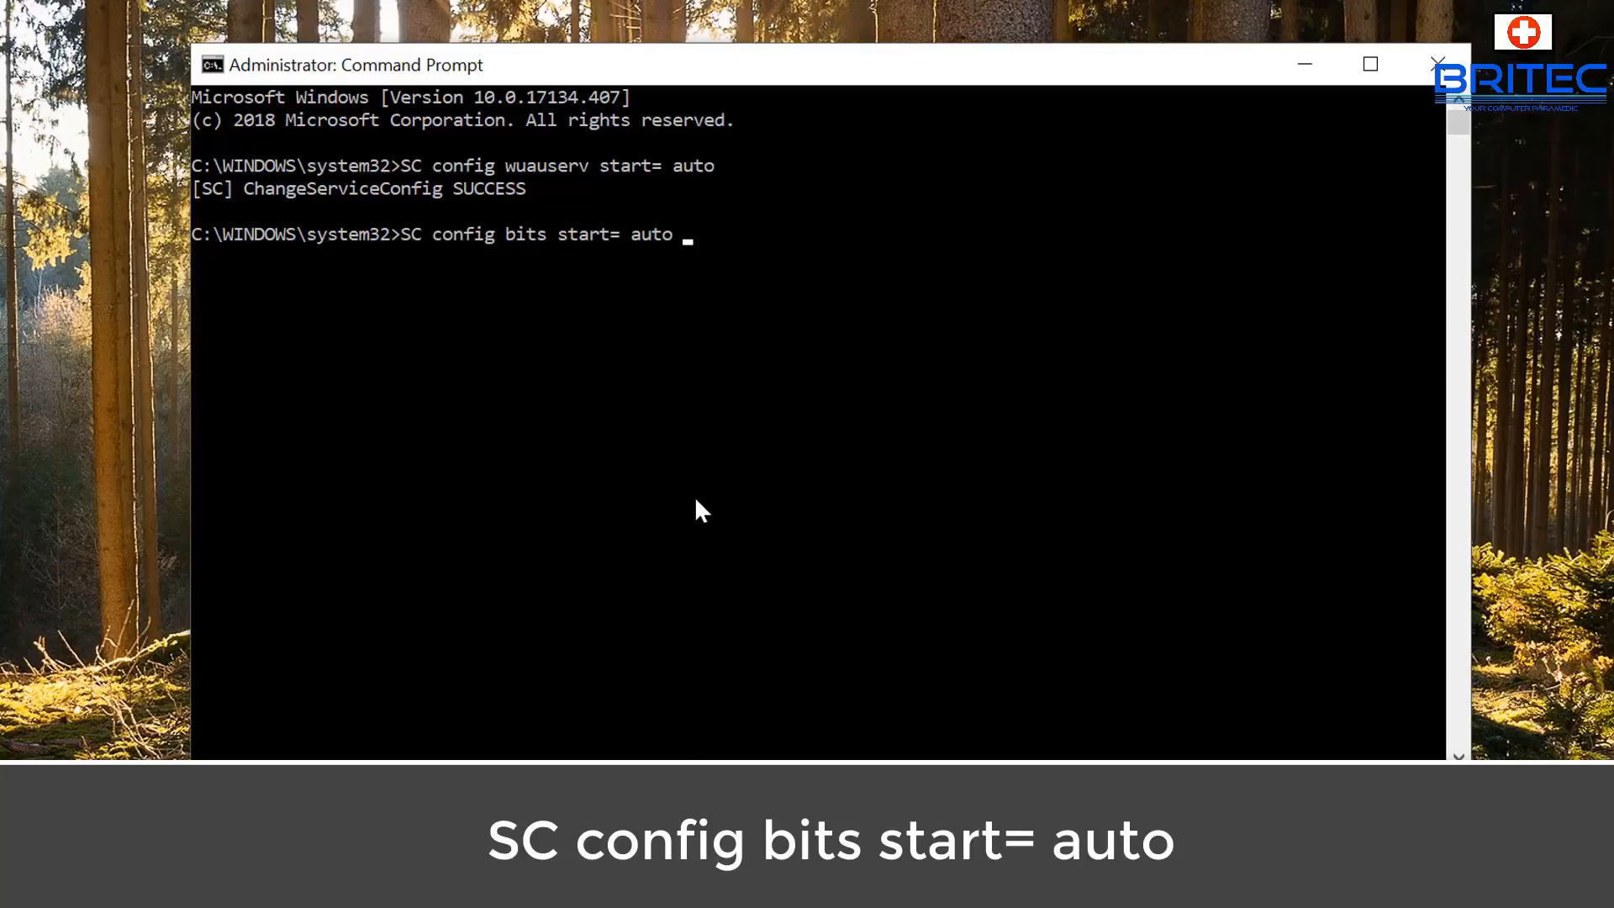
pyautogui.press('Return')
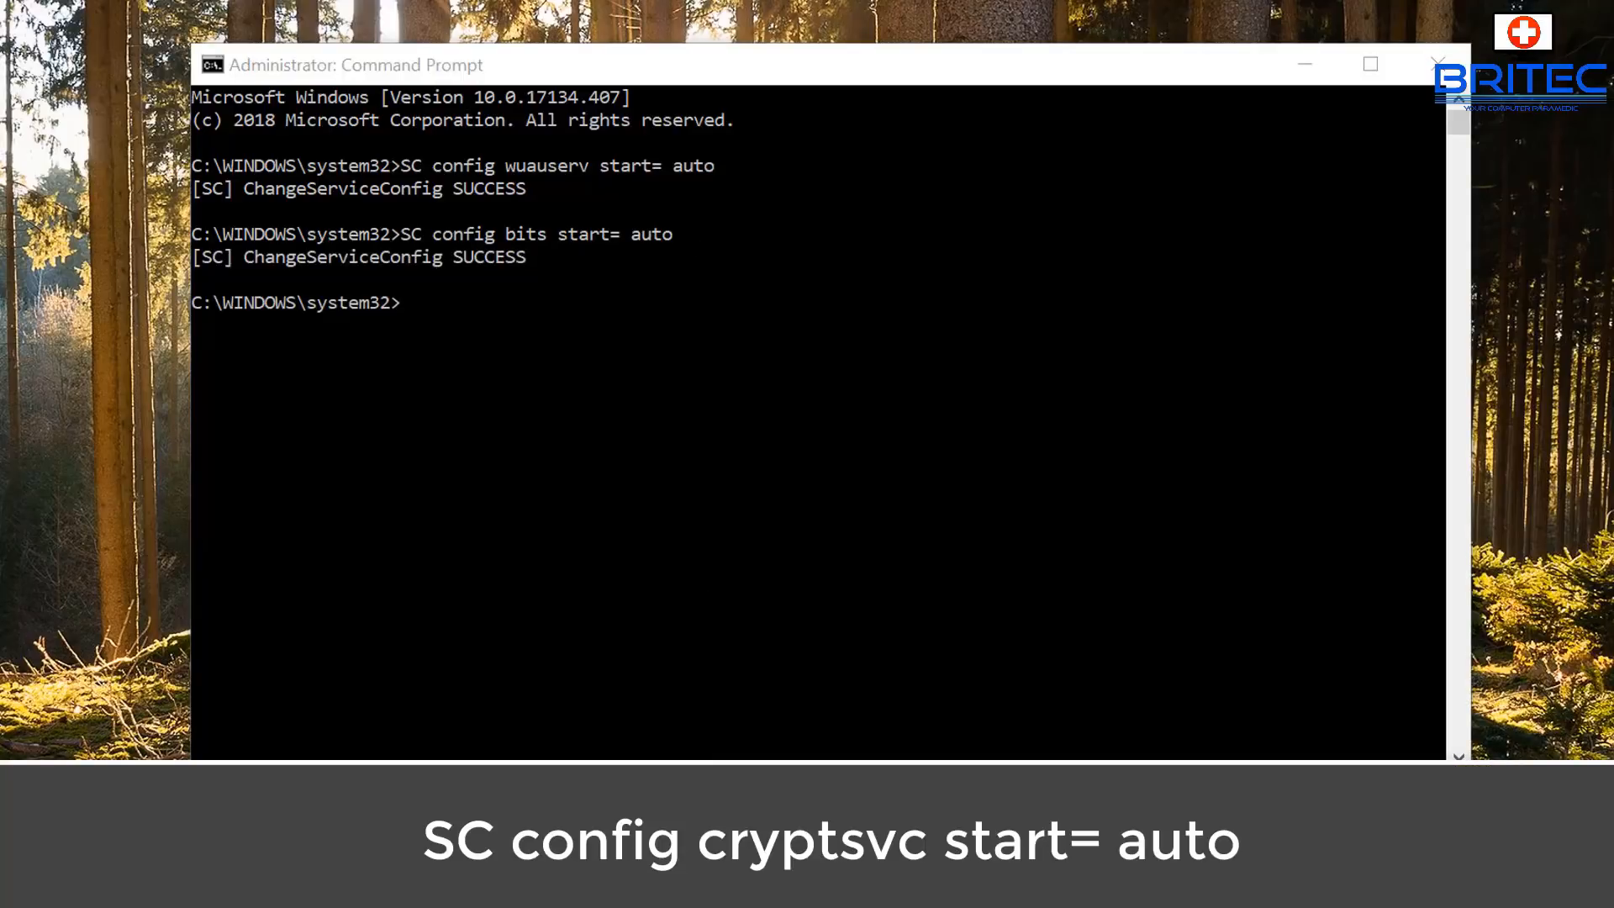
pyautogui.click(446, 491)
pyautogui.write('SC config cryptsvc start= auto')
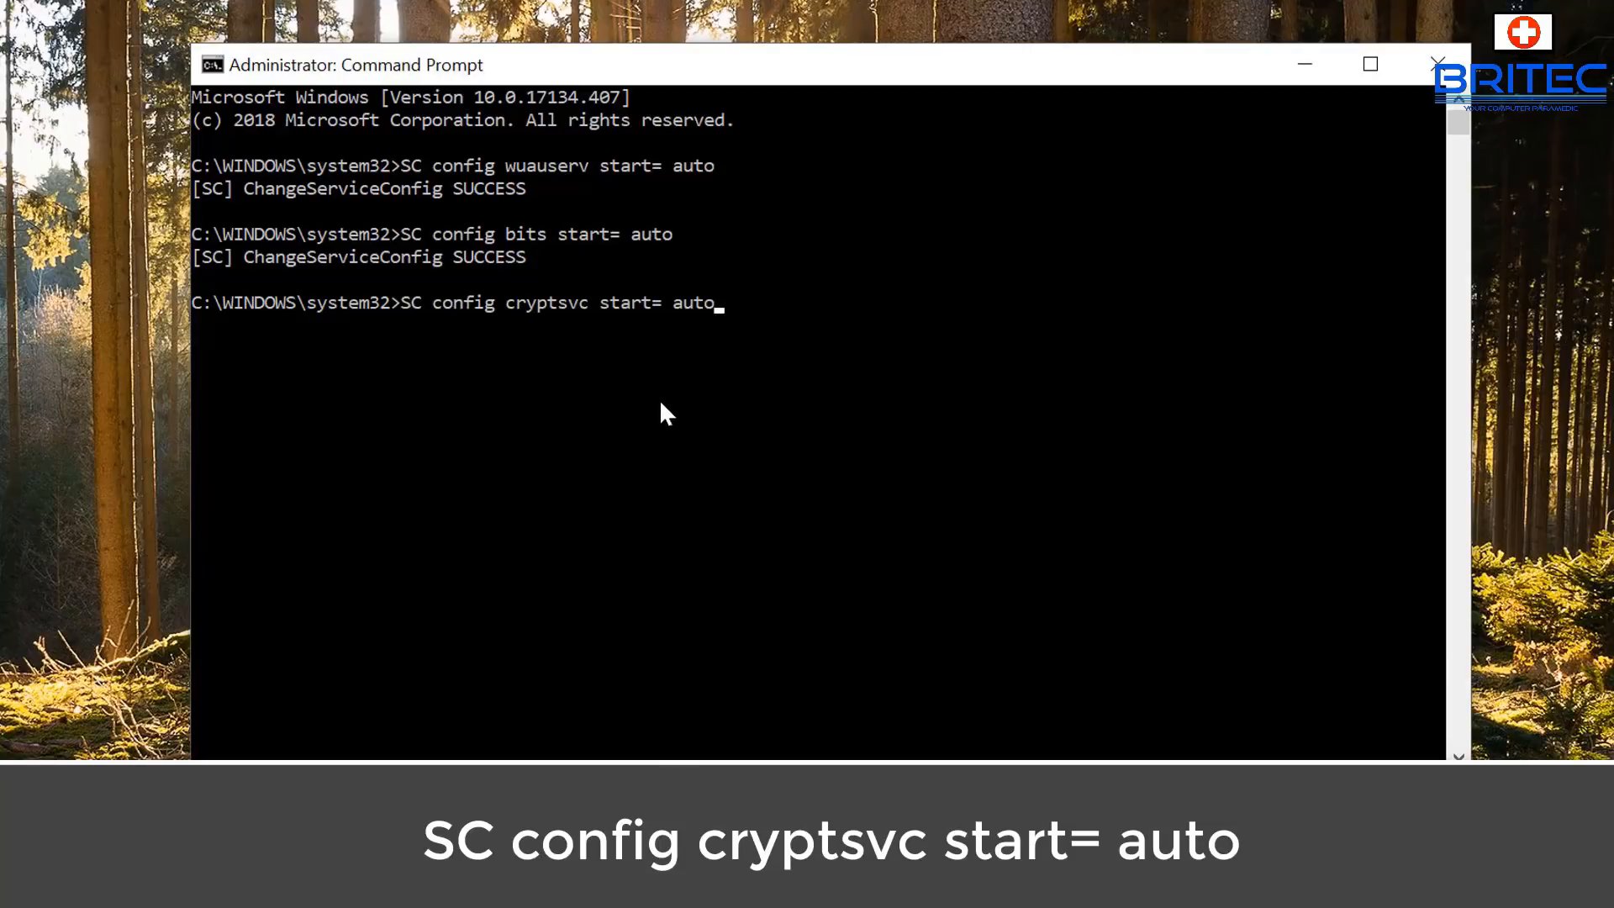
pyautogui.press('Return')
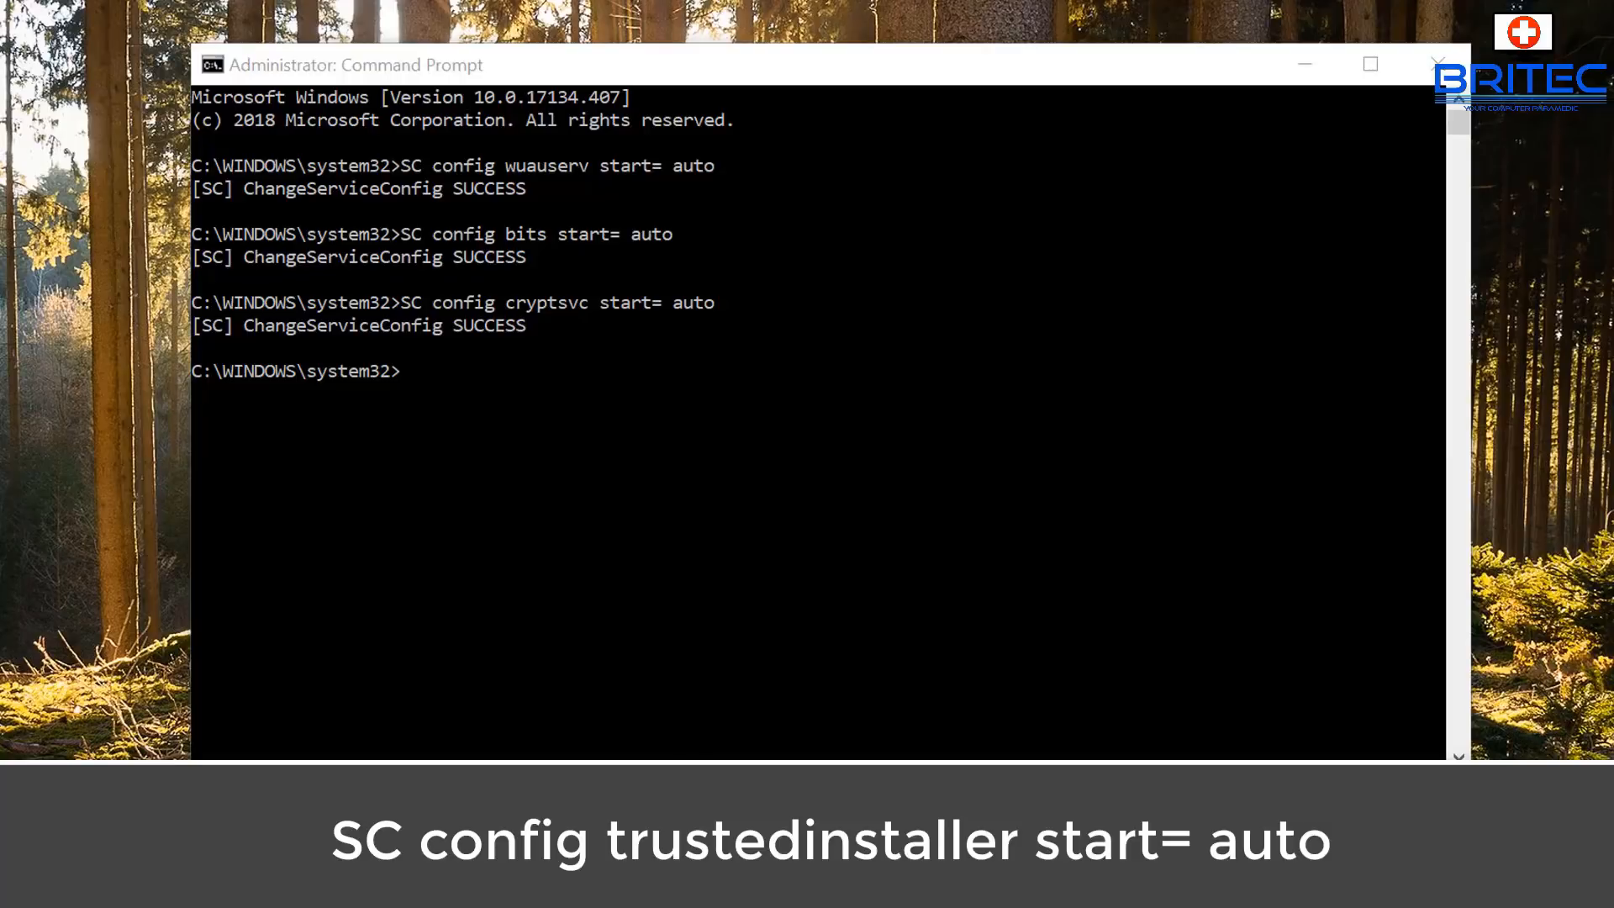
# Run the pasted 'SC config trustedinstaller start= auto' command, also reporting SUCCESS
pyautogui.click(740, 560)
pyautogui.write('SC config trustedinstaller start= auto')
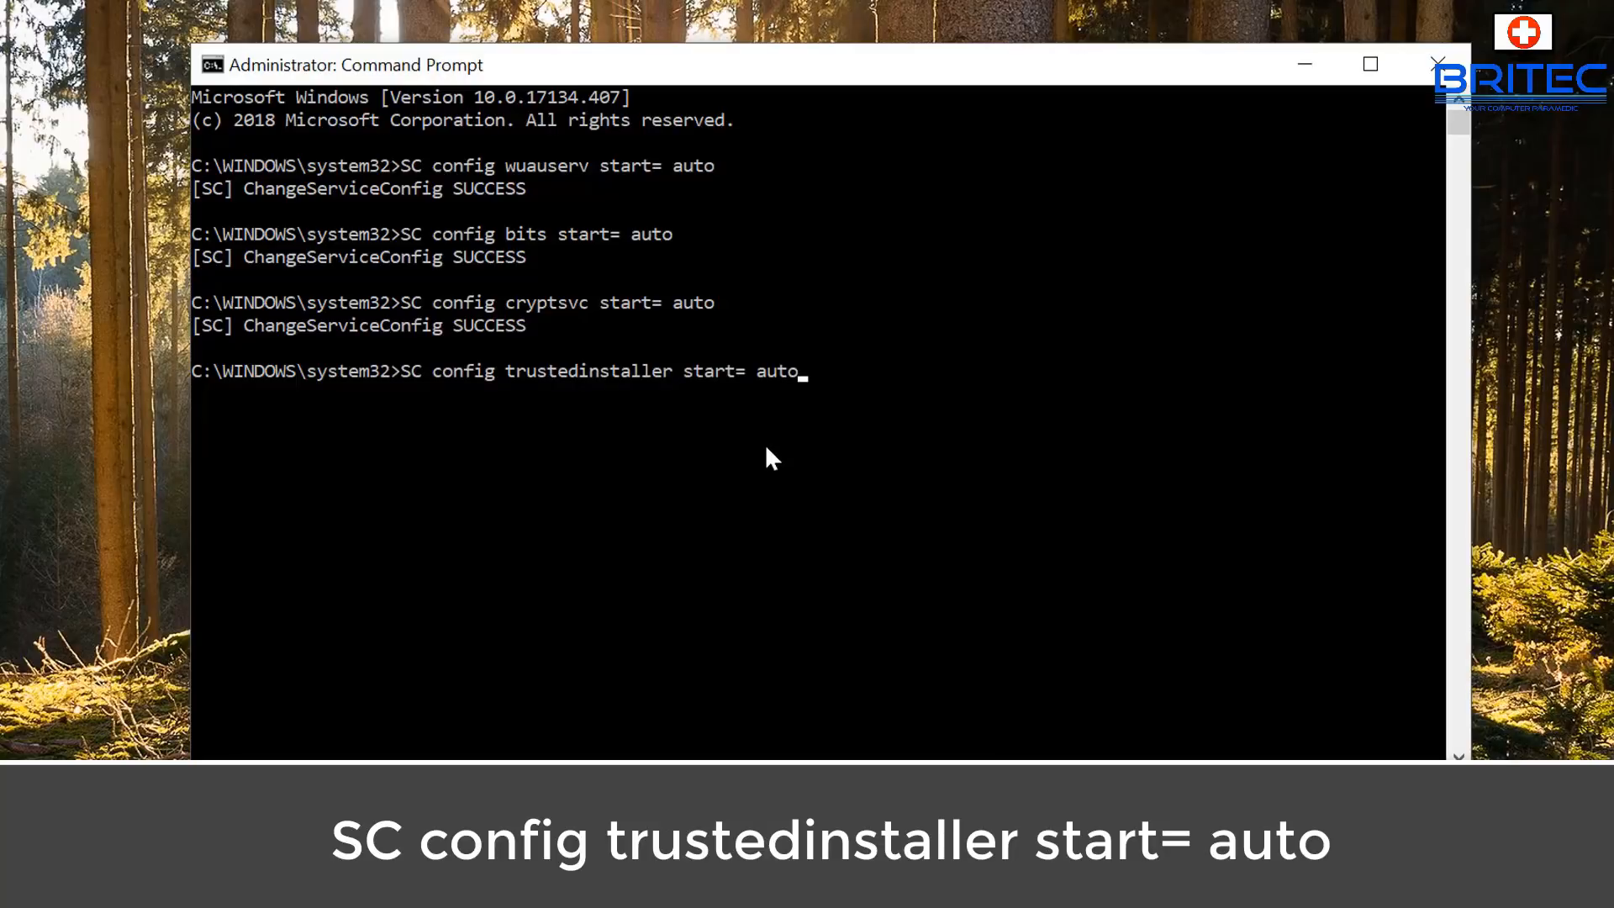
pyautogui.press('Return')
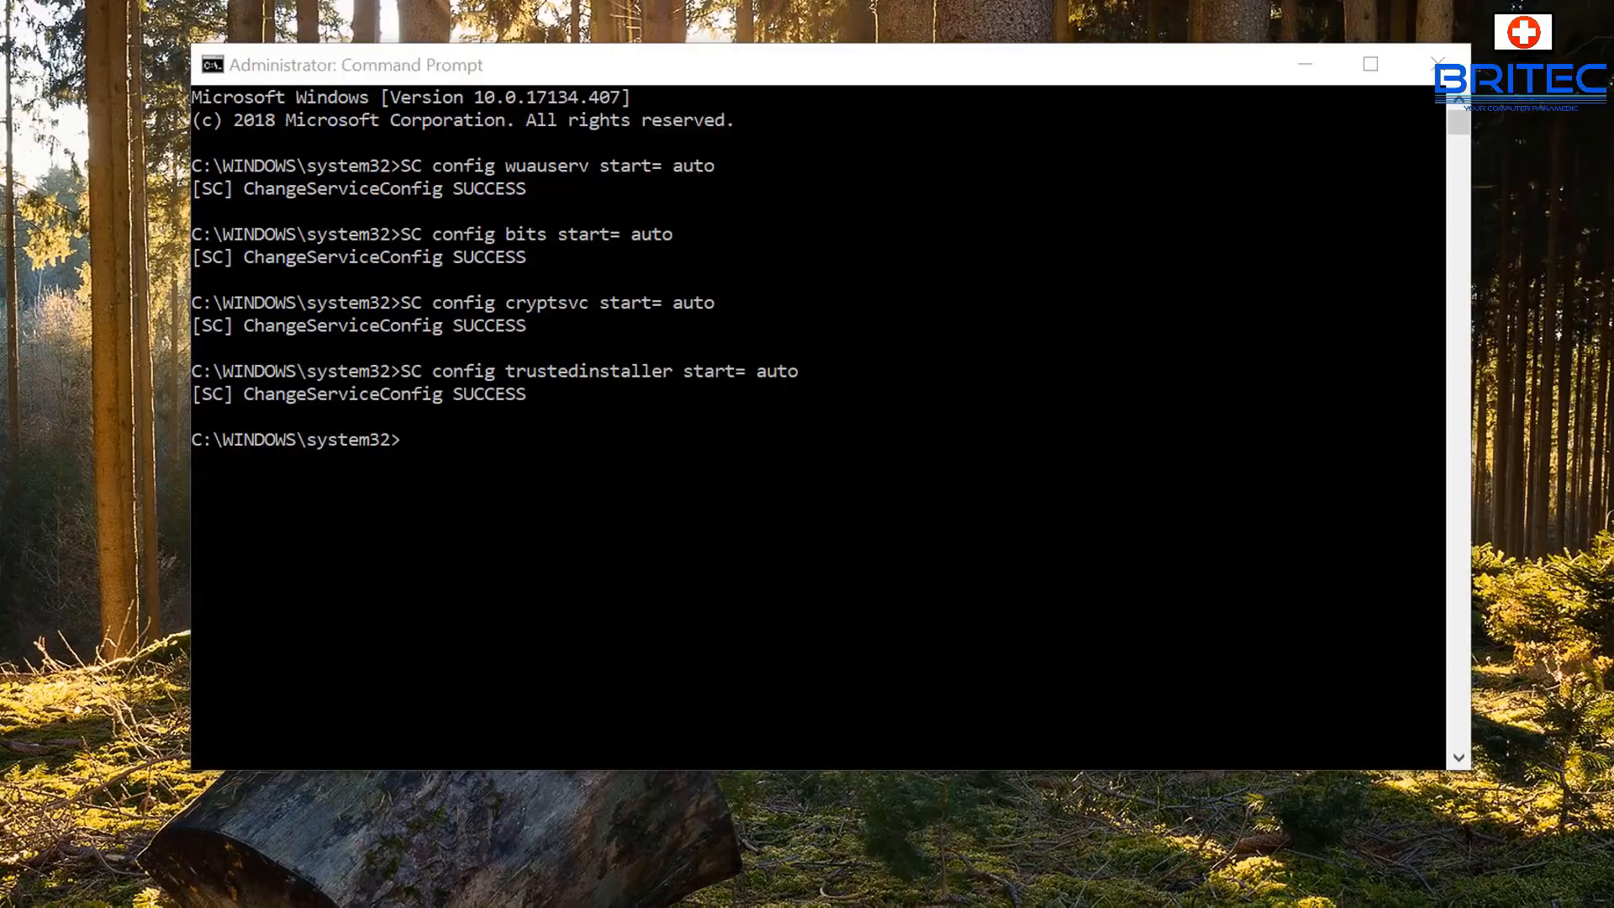
pyautogui.click(1274, 531)
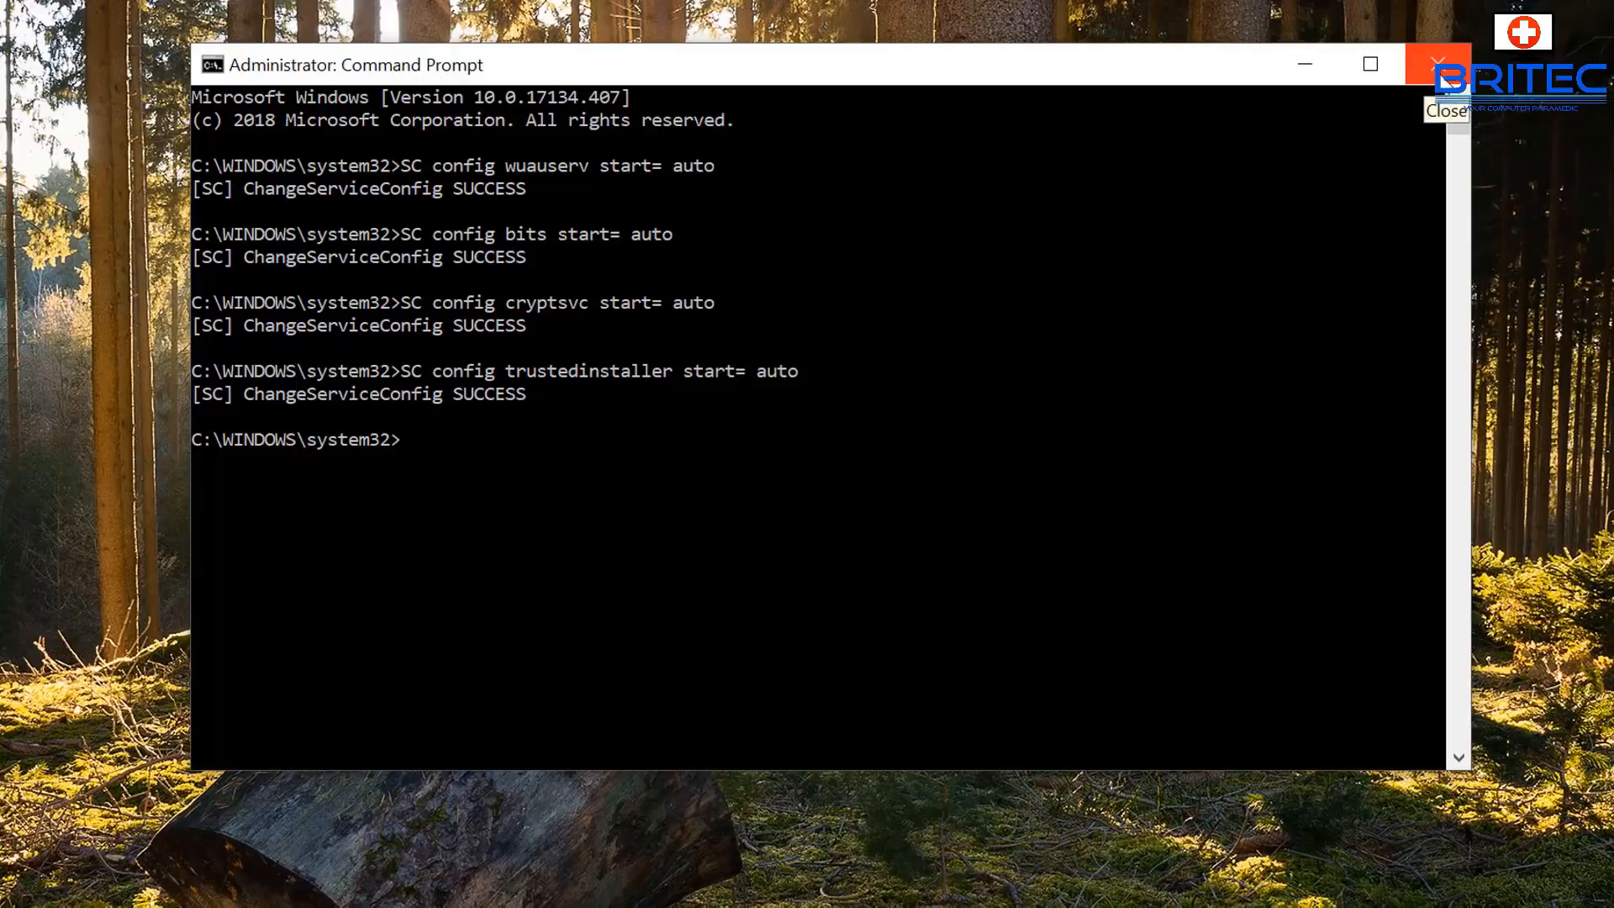
# Close Command Prompt and paste the ten service stop/rename/restart lines into a new Notepad document
pyautogui.click(1437, 64)
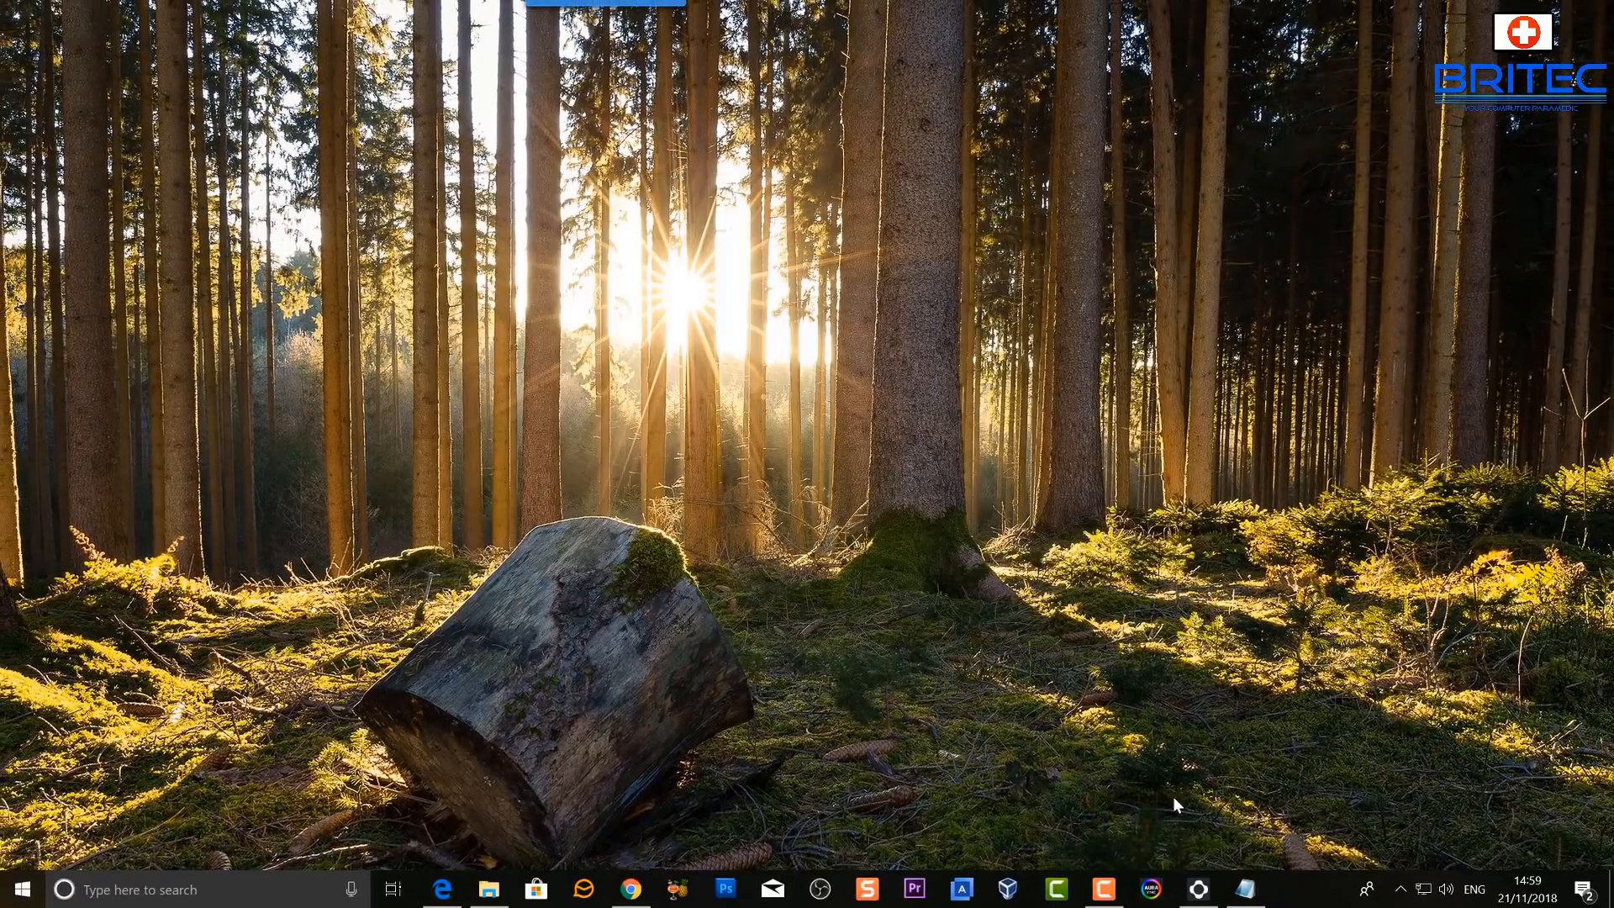
pyautogui.click(1245, 889)
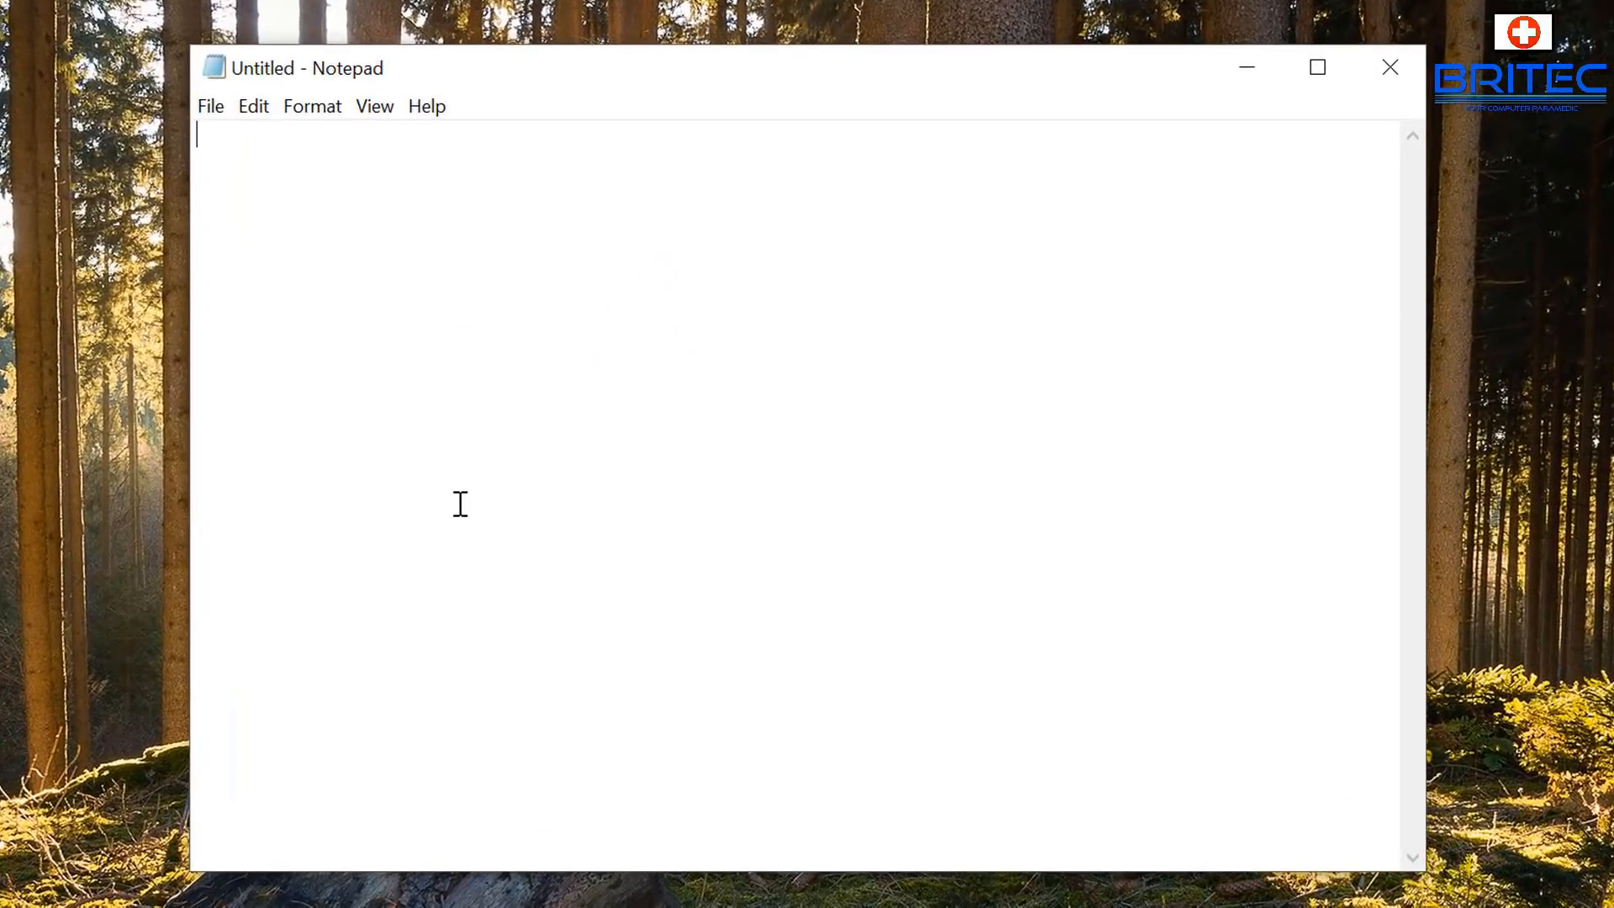
pyautogui.rightClick(390, 291)
pyautogui.click(466, 411)
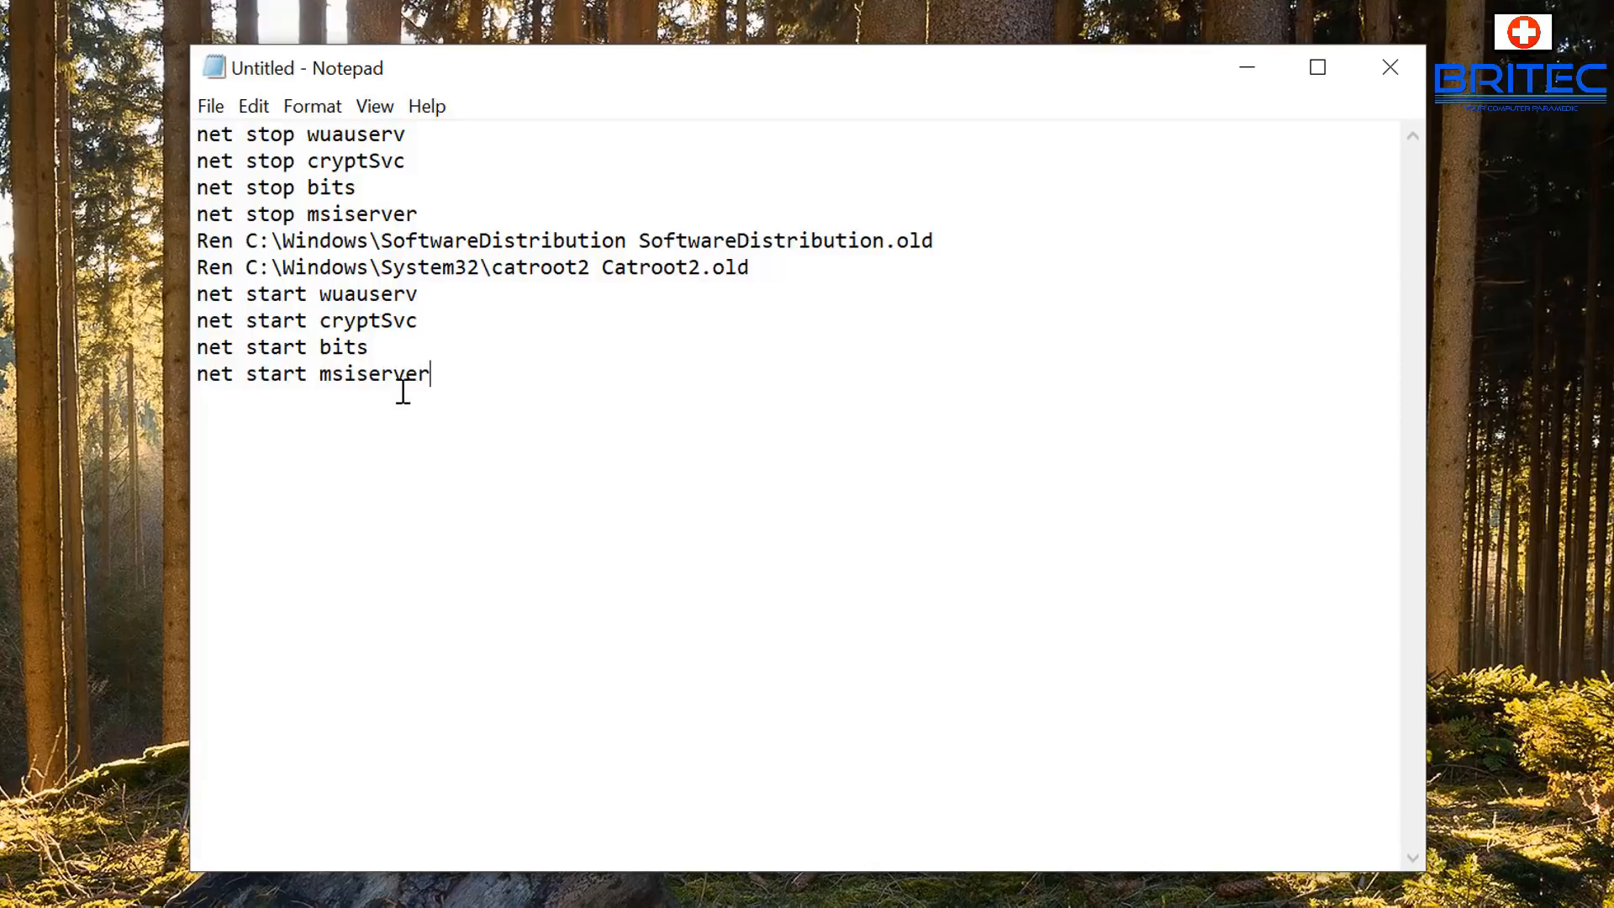
pyautogui.click(210, 106)
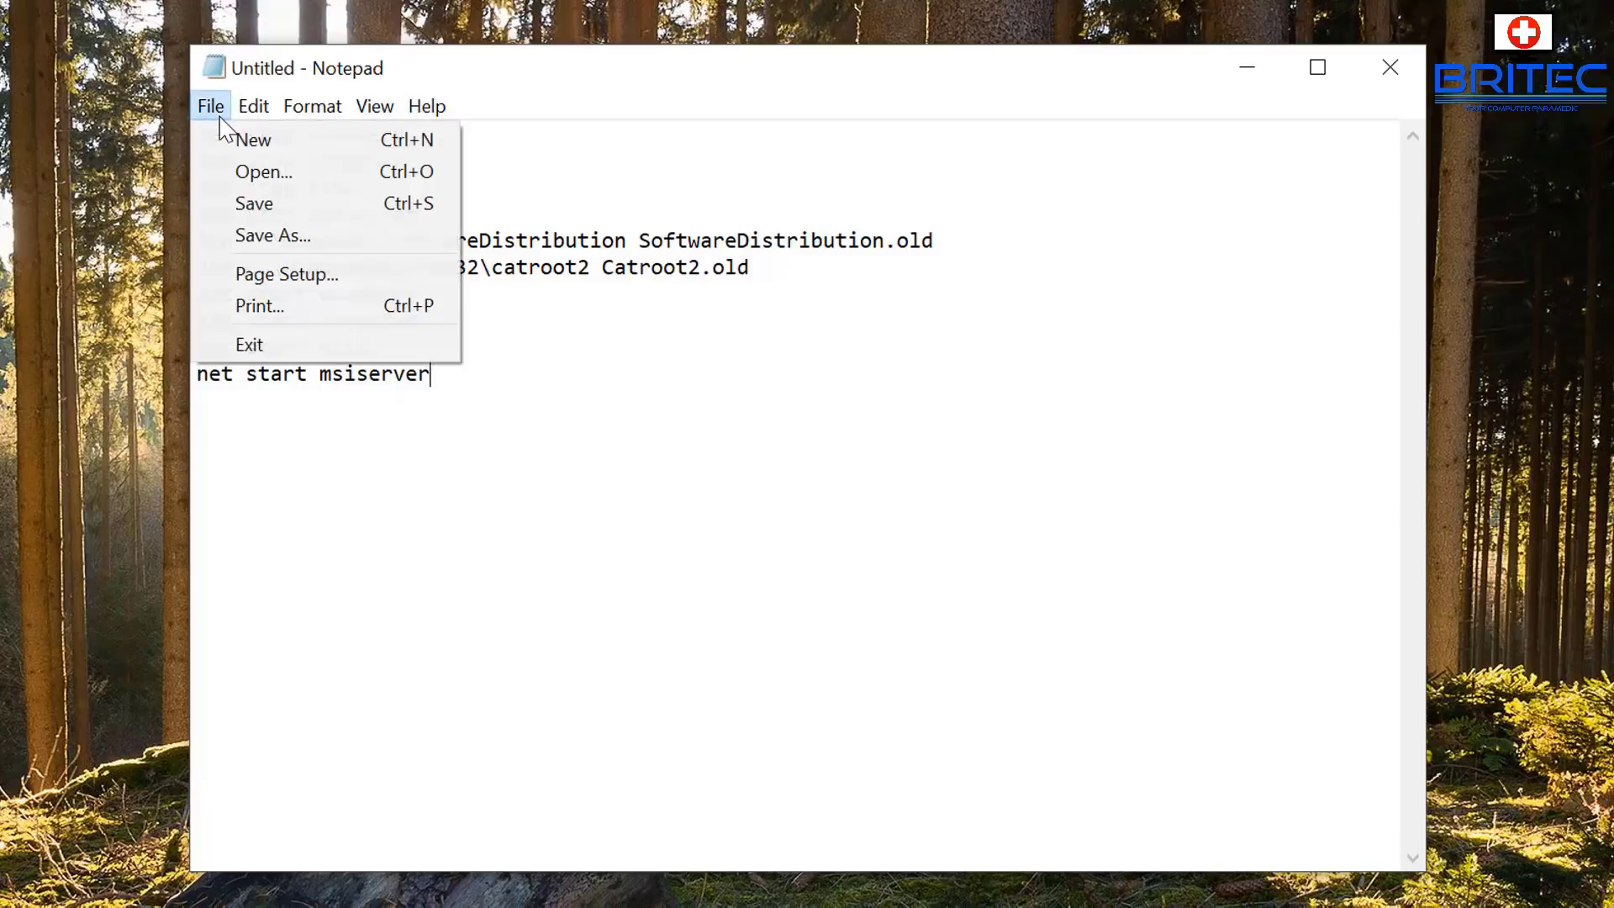
# Save the script as printer_fix.bat with Save as type set to All Files
pyautogui.click(232, 238)
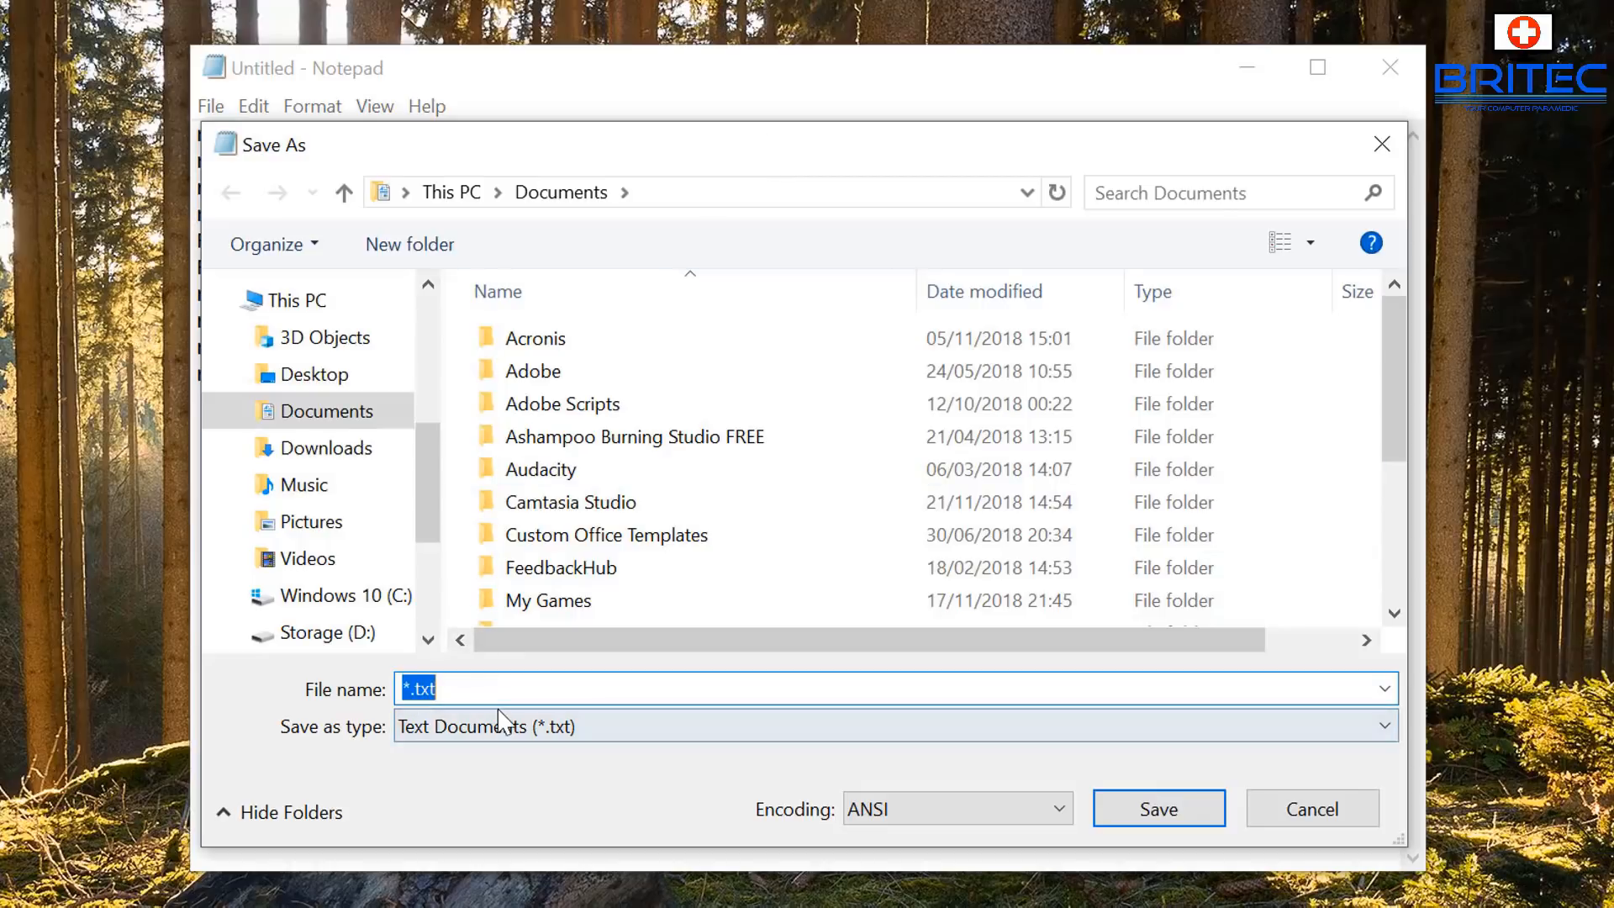
pyautogui.write('pri')
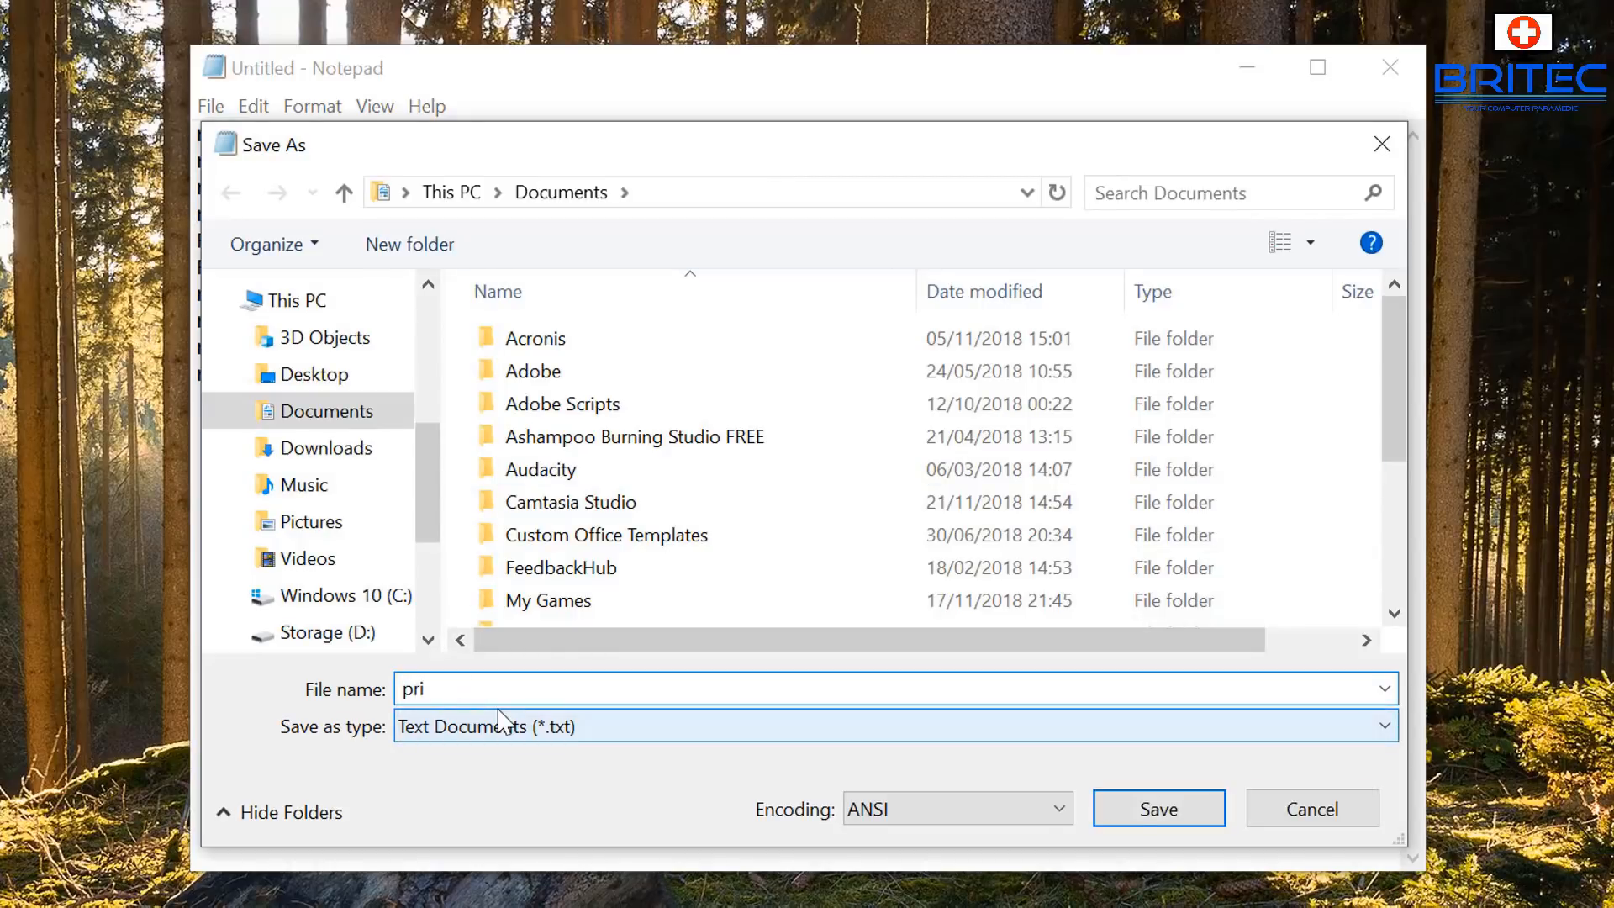
pyautogui.write('nter_fix.')
pyautogui.write('bat')
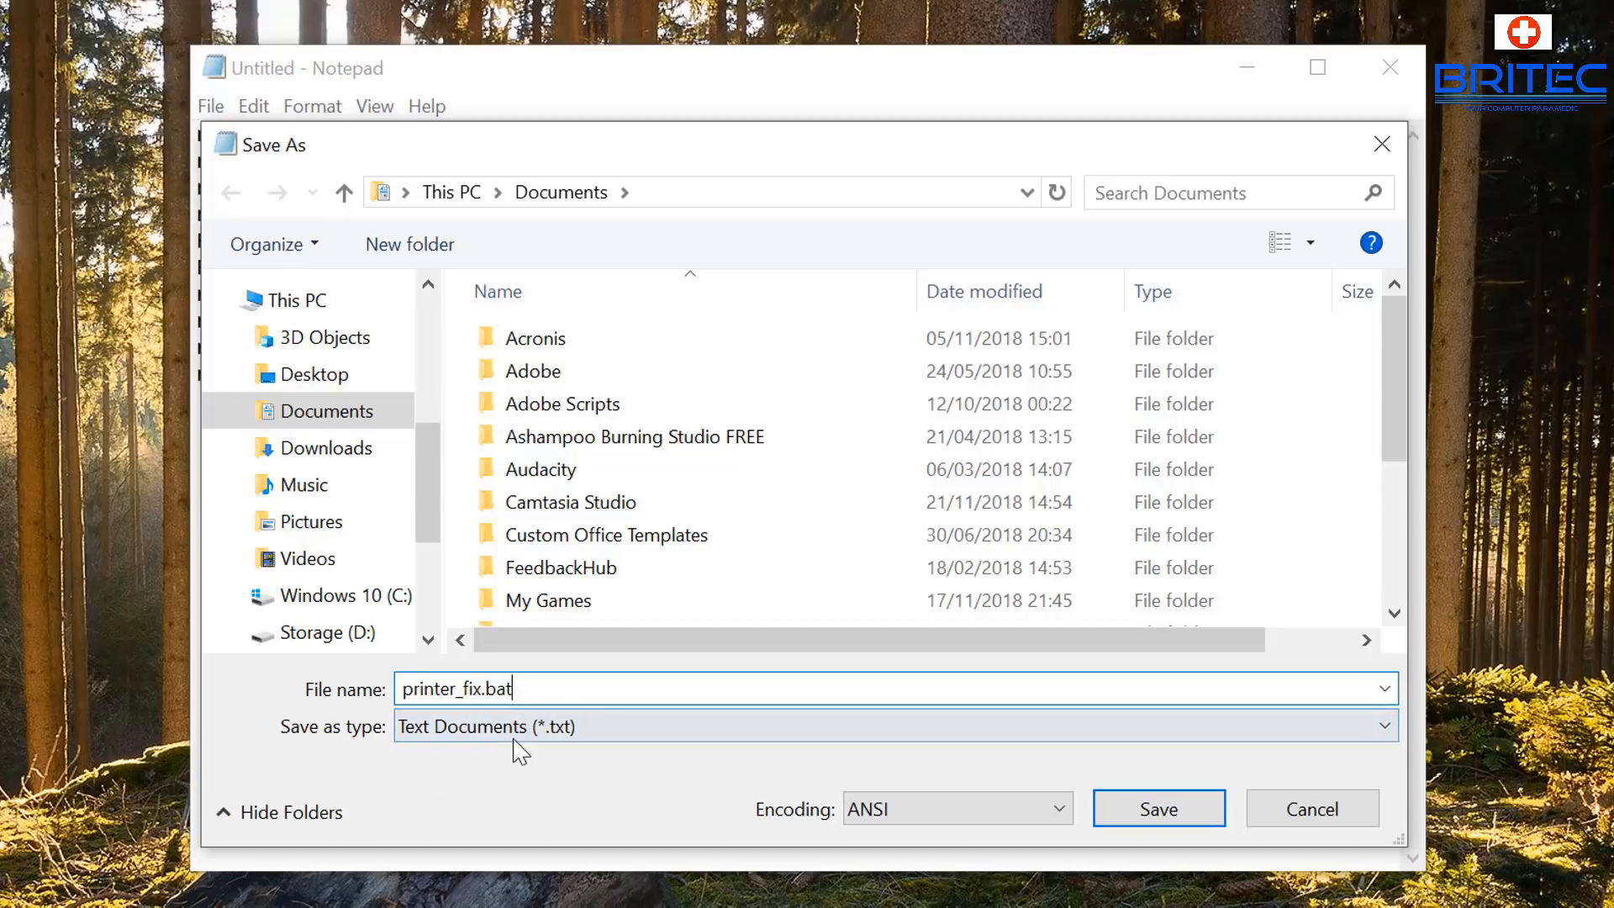
pyautogui.click(521, 729)
pyautogui.click(520, 783)
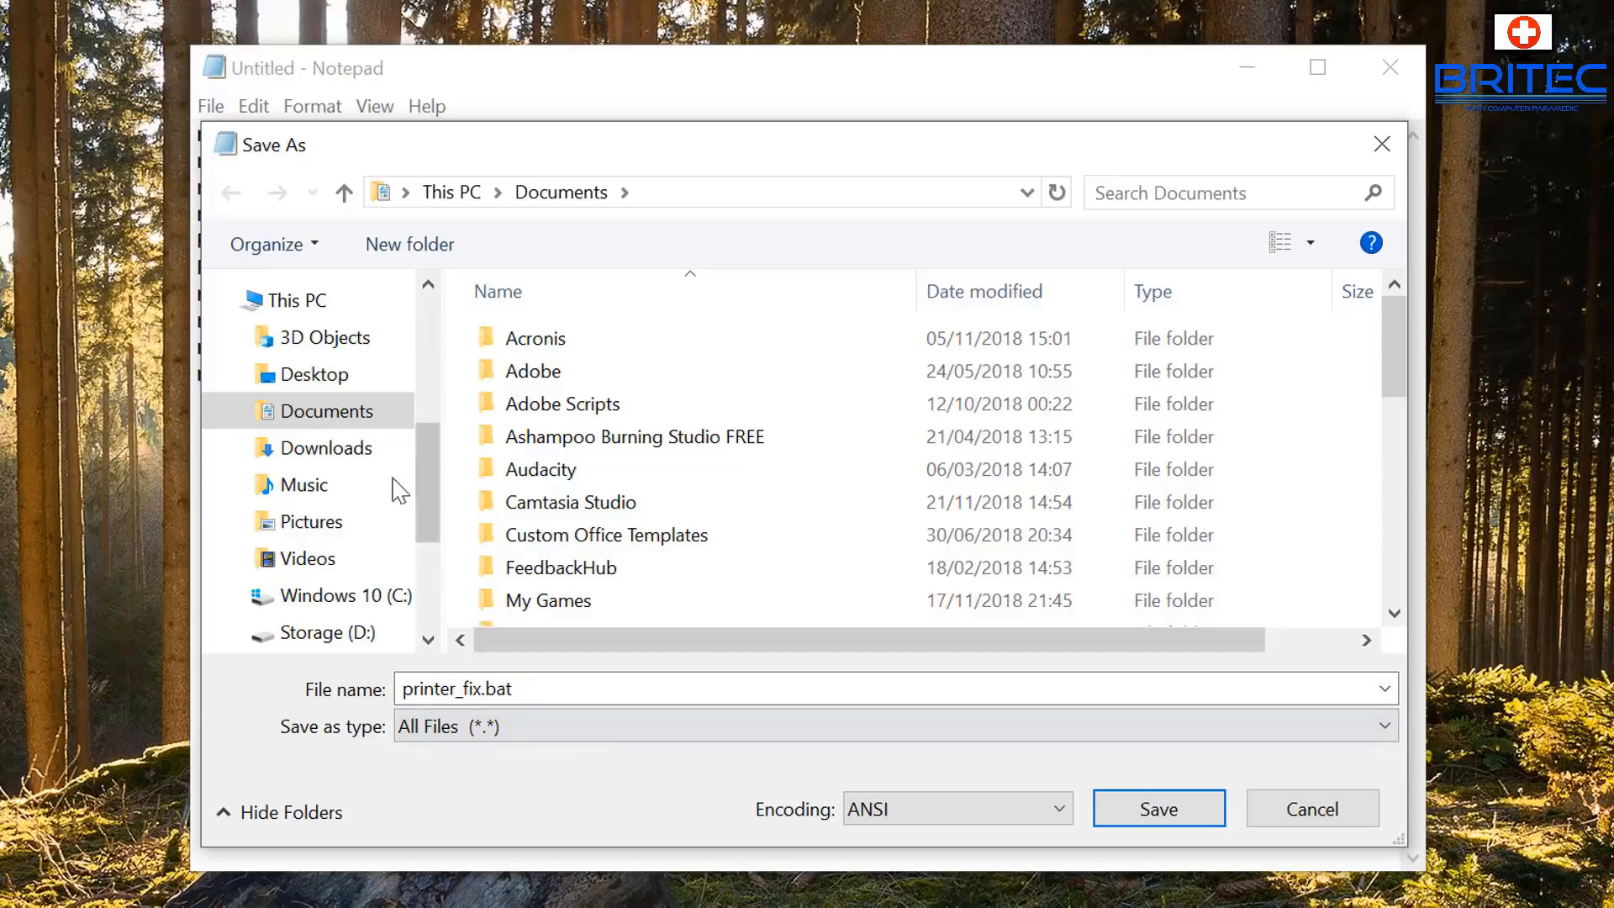
pyautogui.moveTo(316, 454)
pyautogui.click(1159, 808)
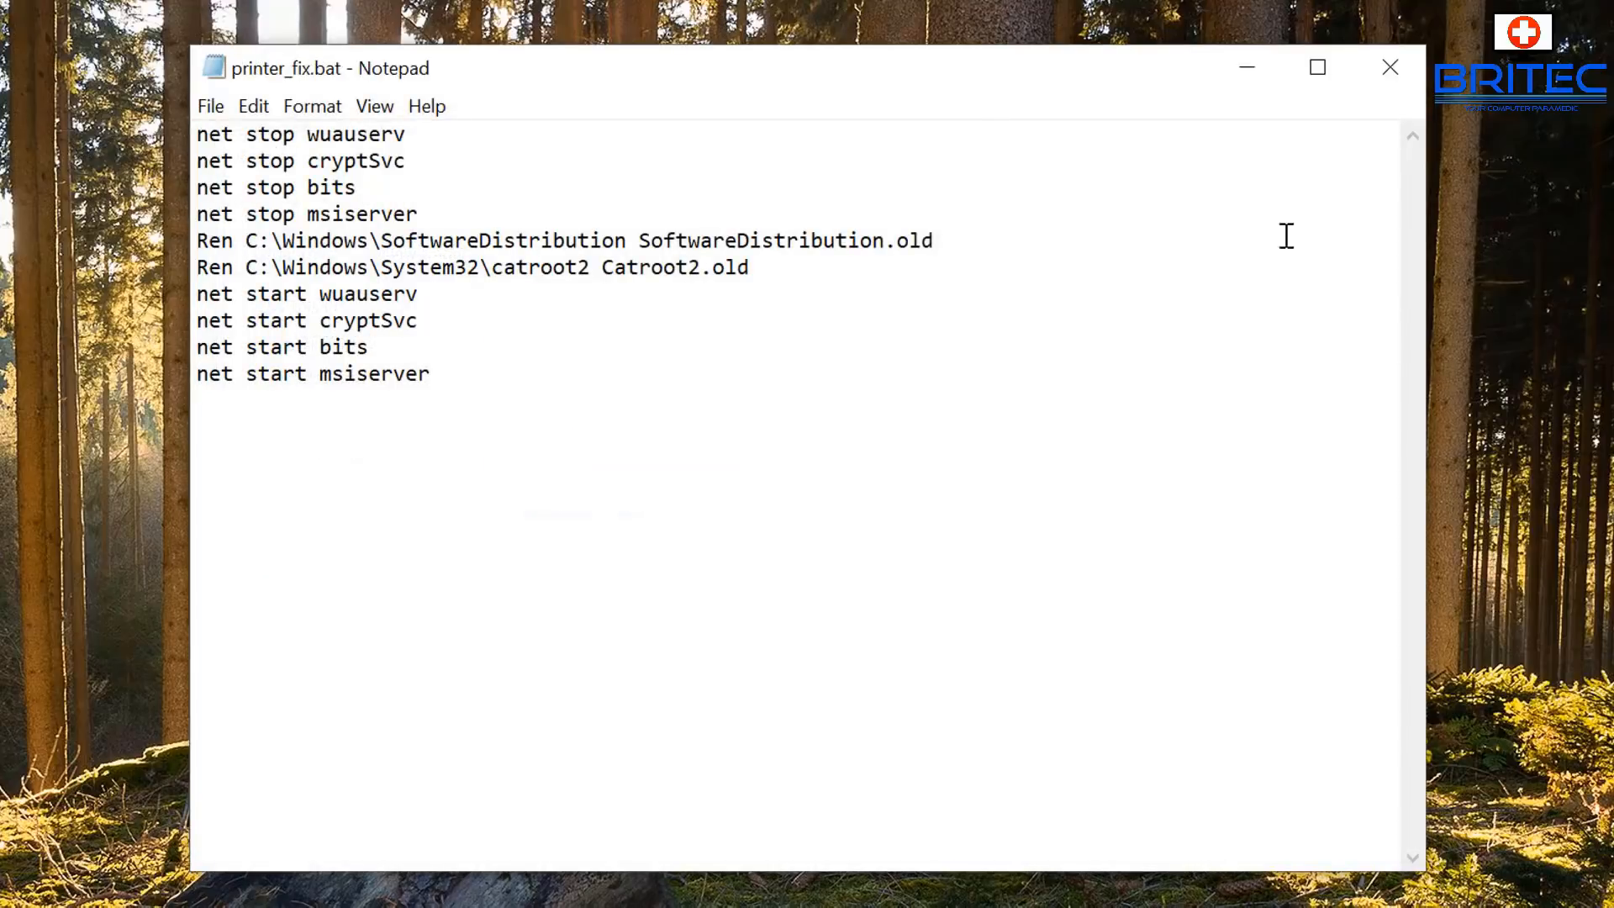
# Close Notepad, run printer_fix.bat as administrator and answer Y to stop the dependent services
pyautogui.click(1389, 67)
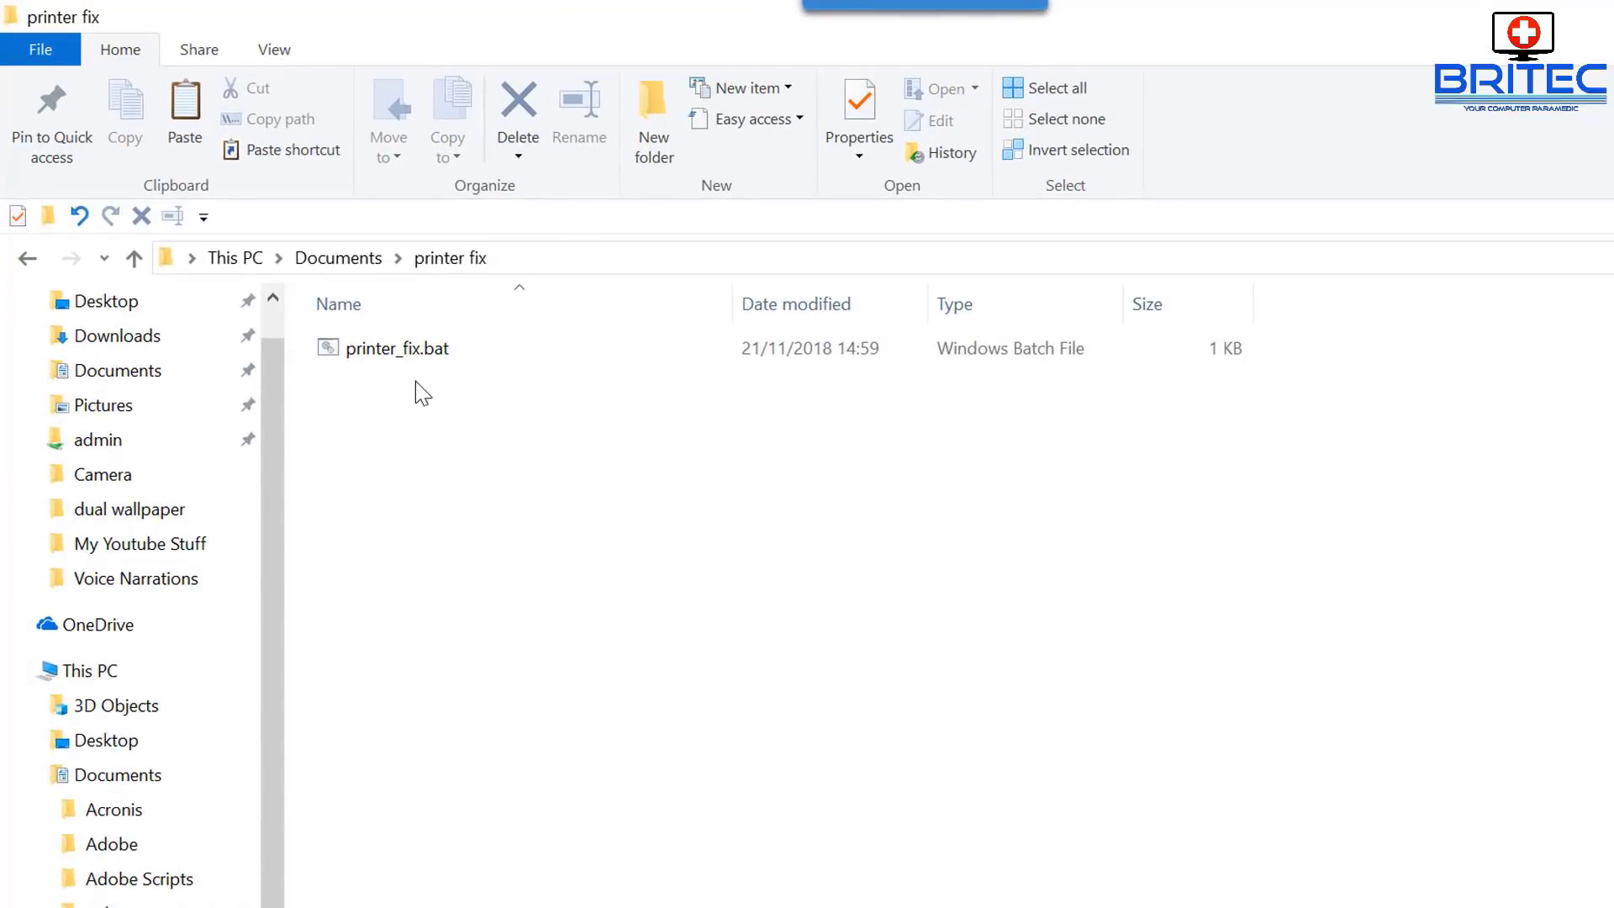
pyautogui.click(398, 348)
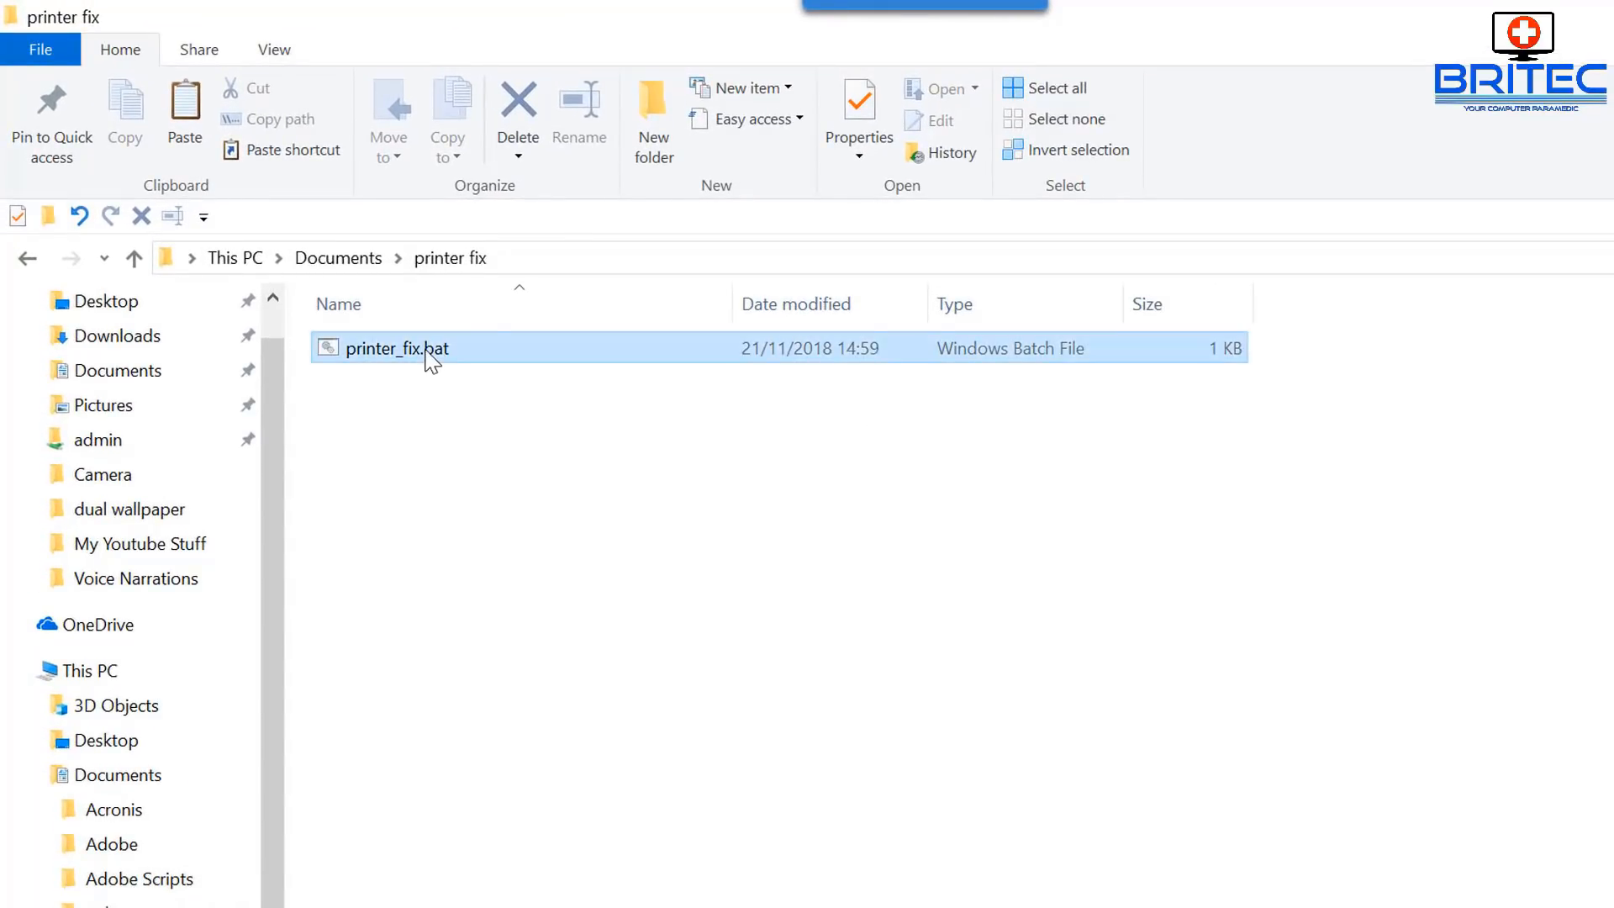
pyautogui.rightClick(423, 354)
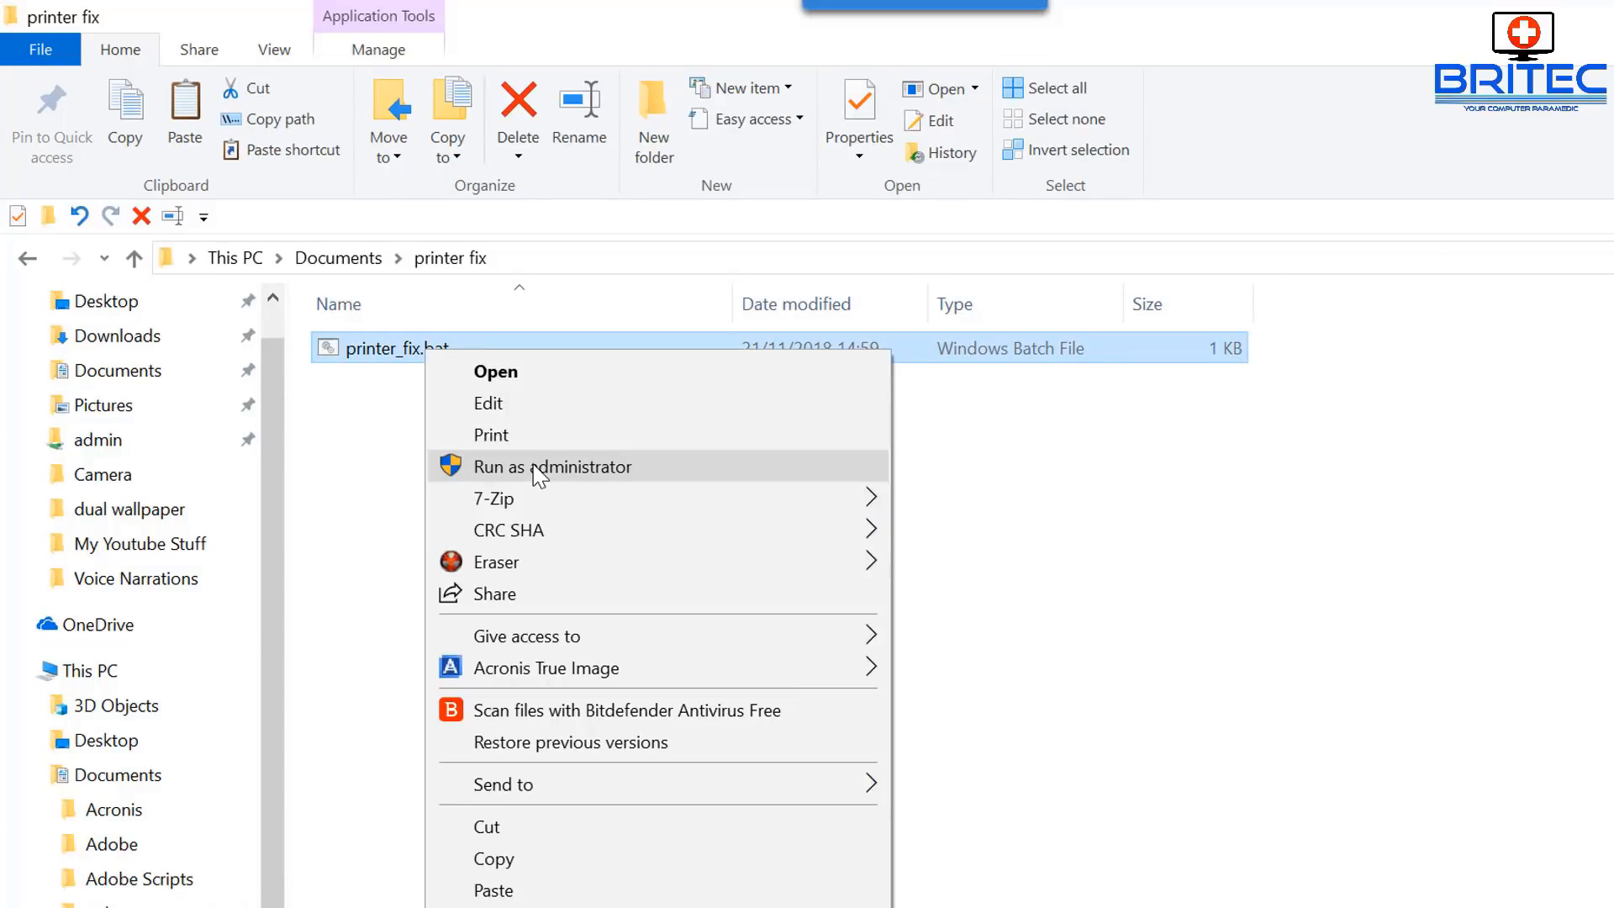
pyautogui.click(536, 469)
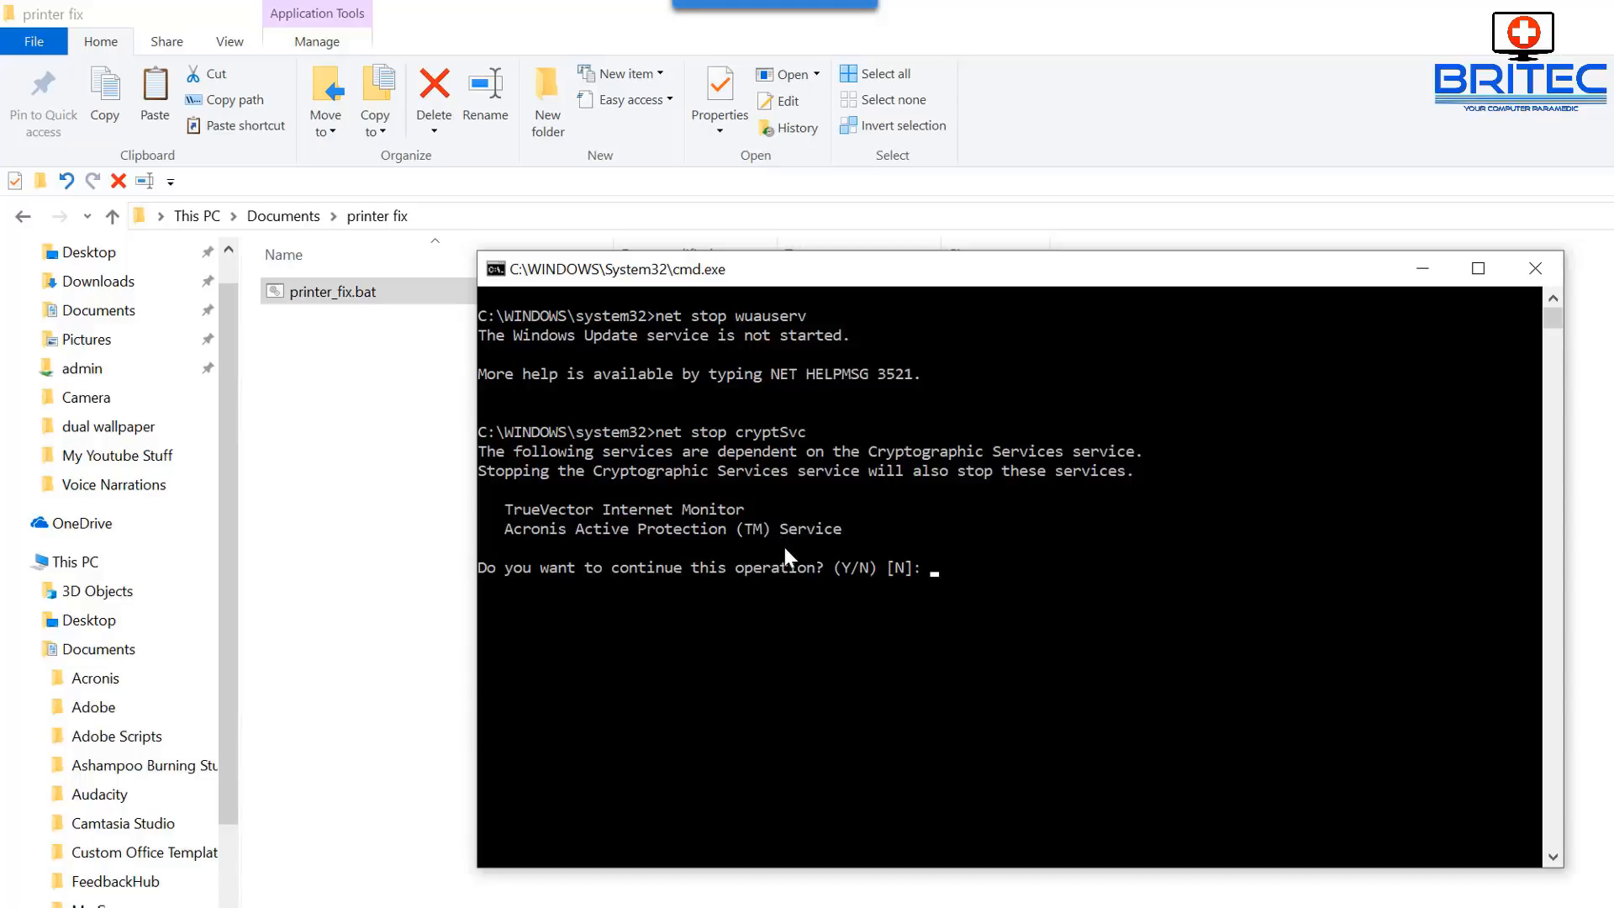
pyautogui.write('y')
pyautogui.press('Return')
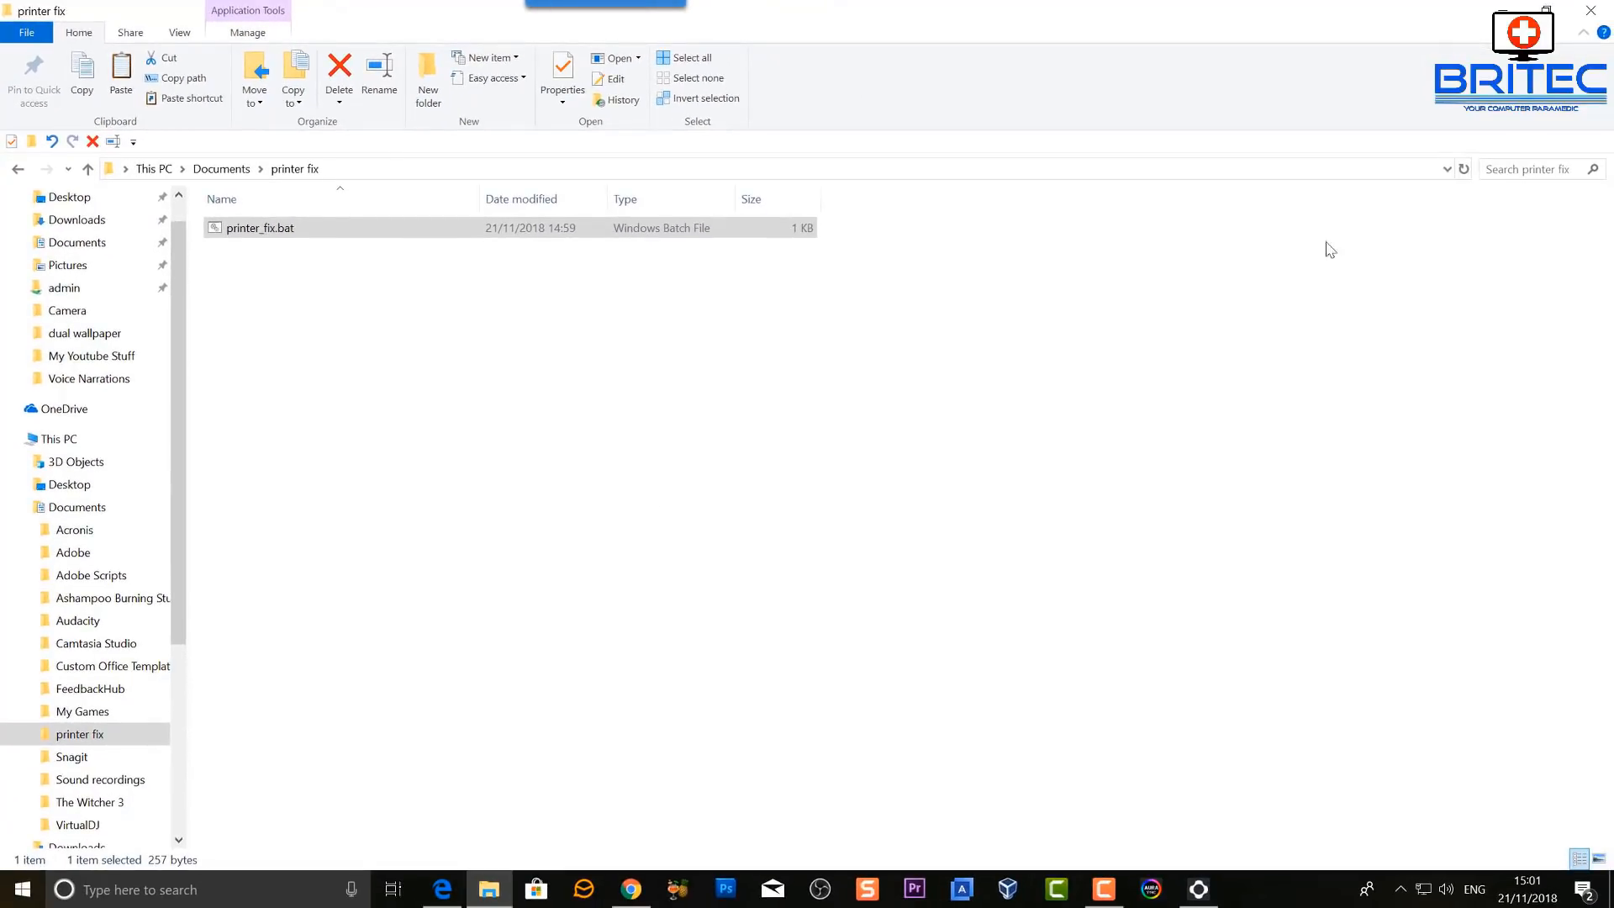
# Close the folder window and launch Windows PowerShell (Admin) from the Start button menu
pyautogui.click(1591, 18)
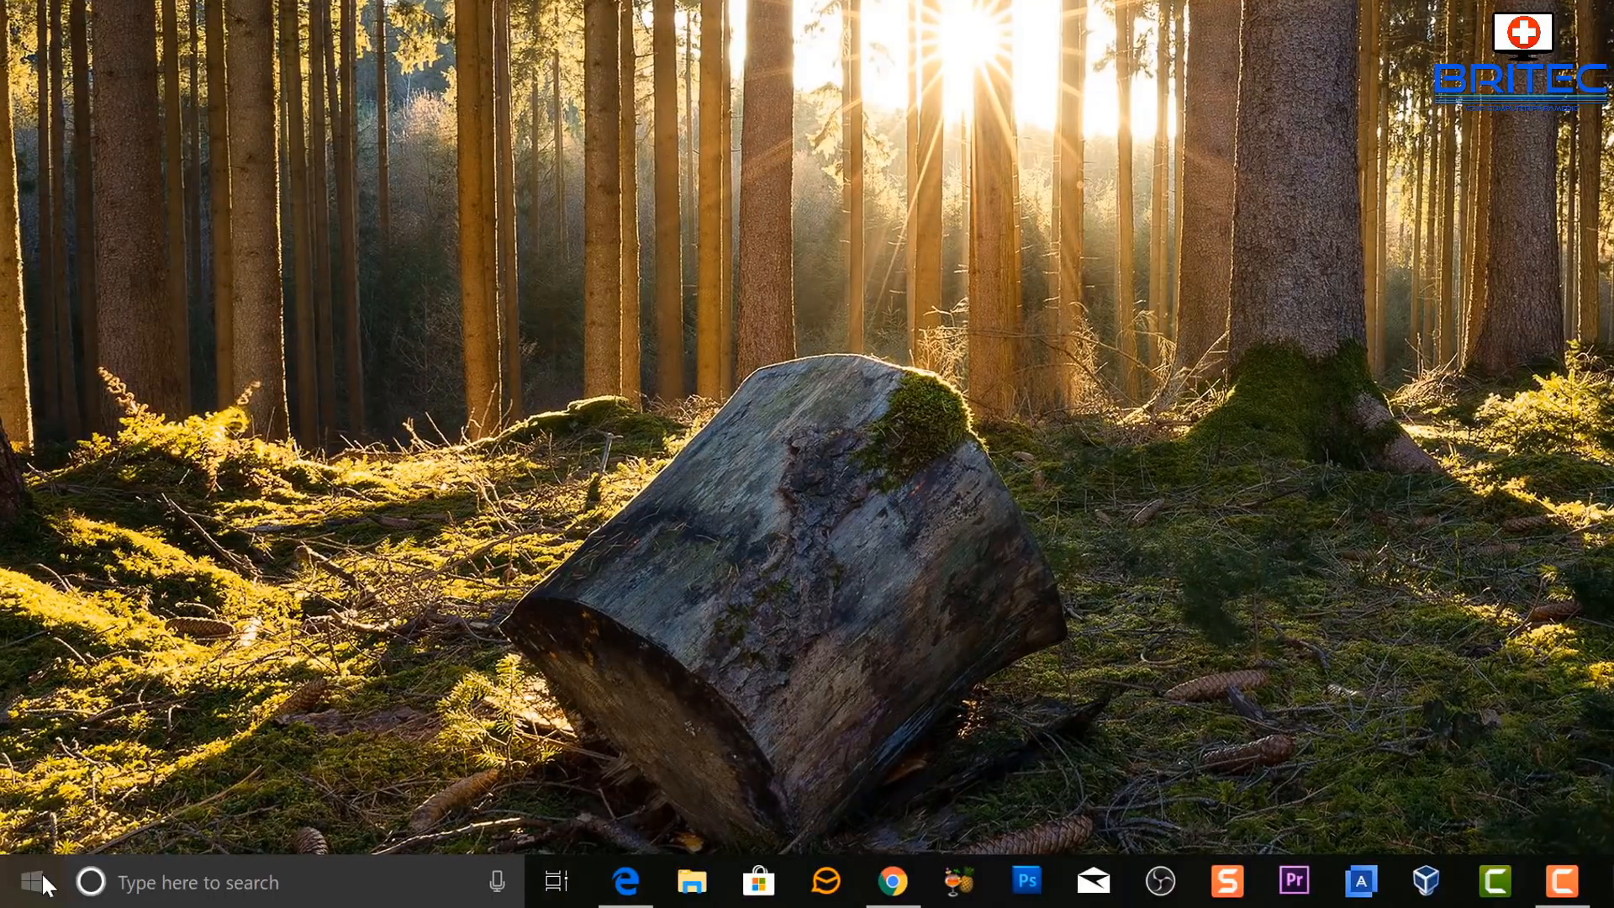
pyautogui.rightClick(47, 882)
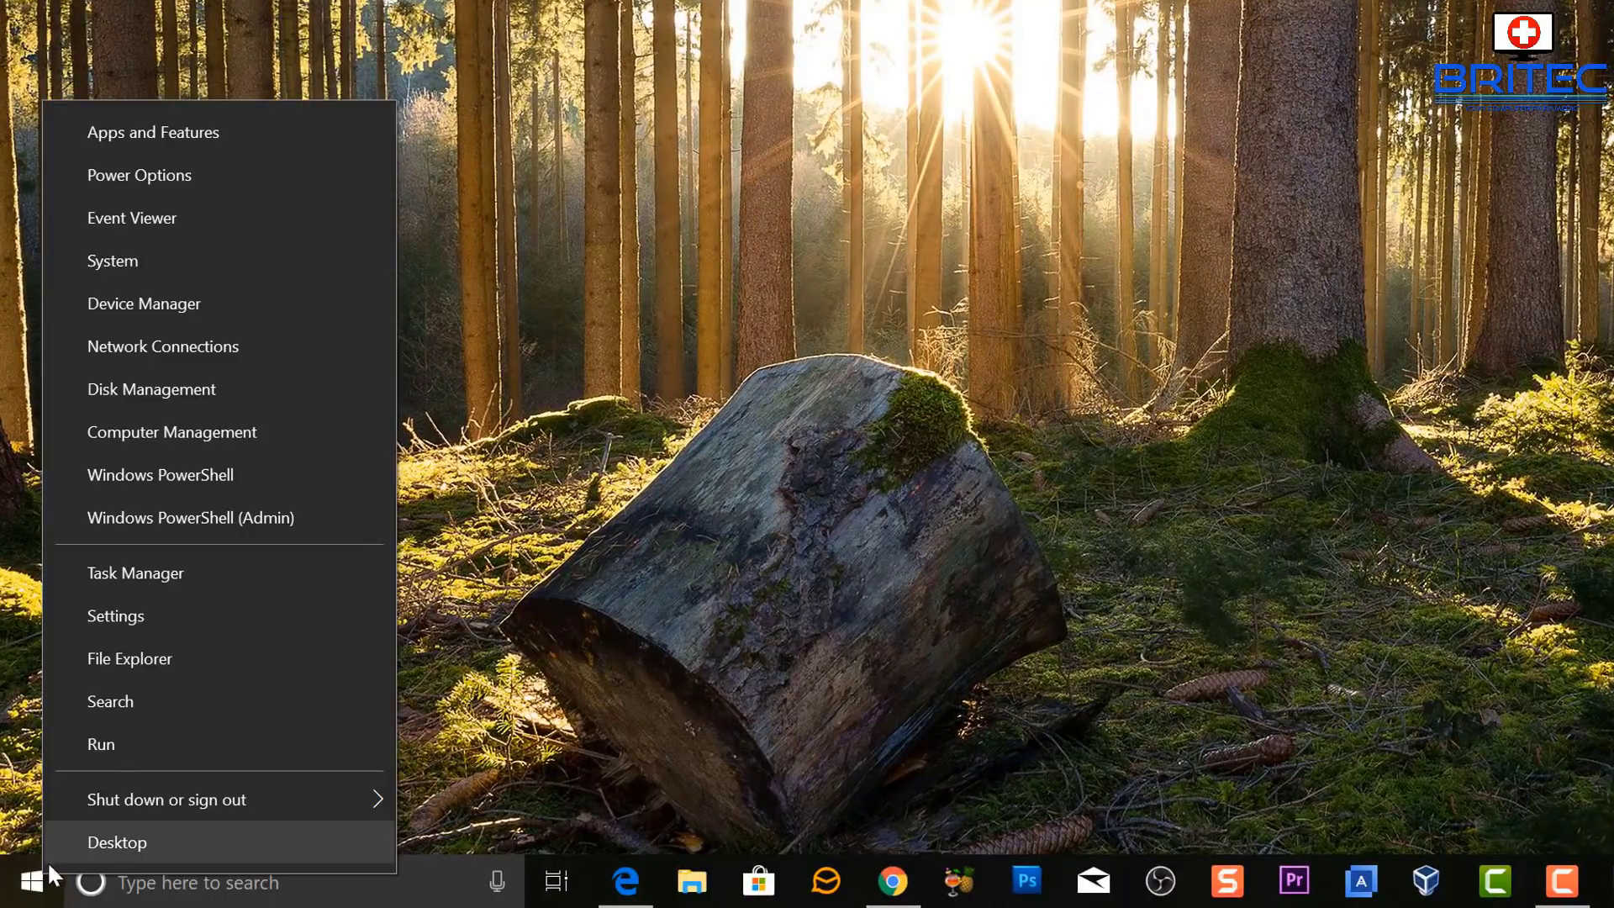
pyautogui.click(190, 518)
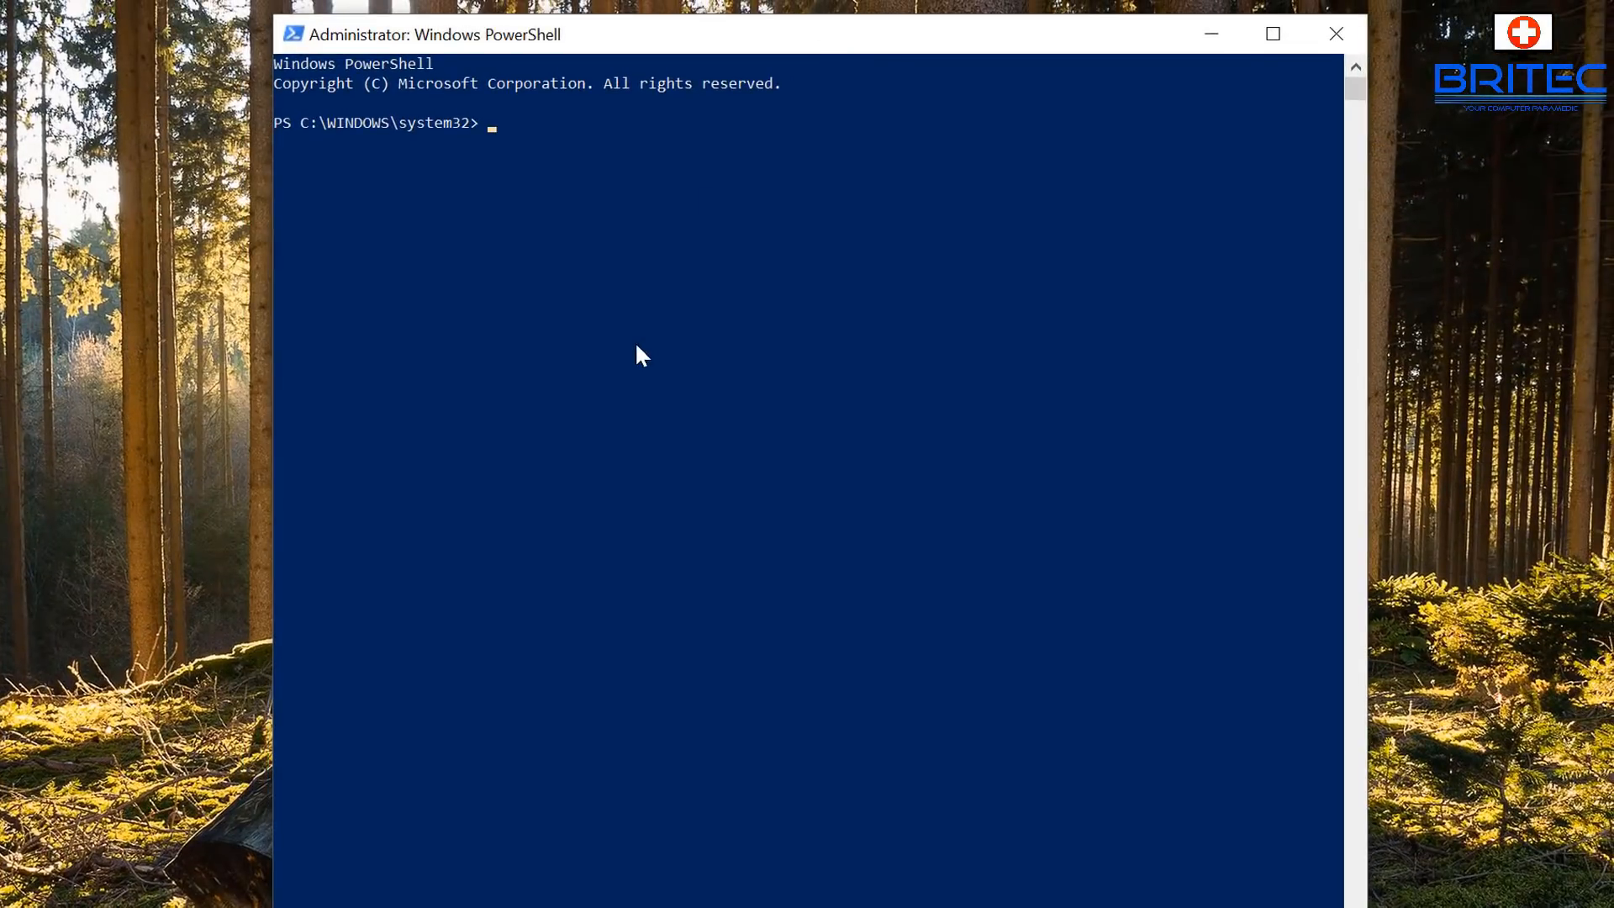
pyautogui.write('wuauclt.exe ')
pyautogui.write('/updaten')
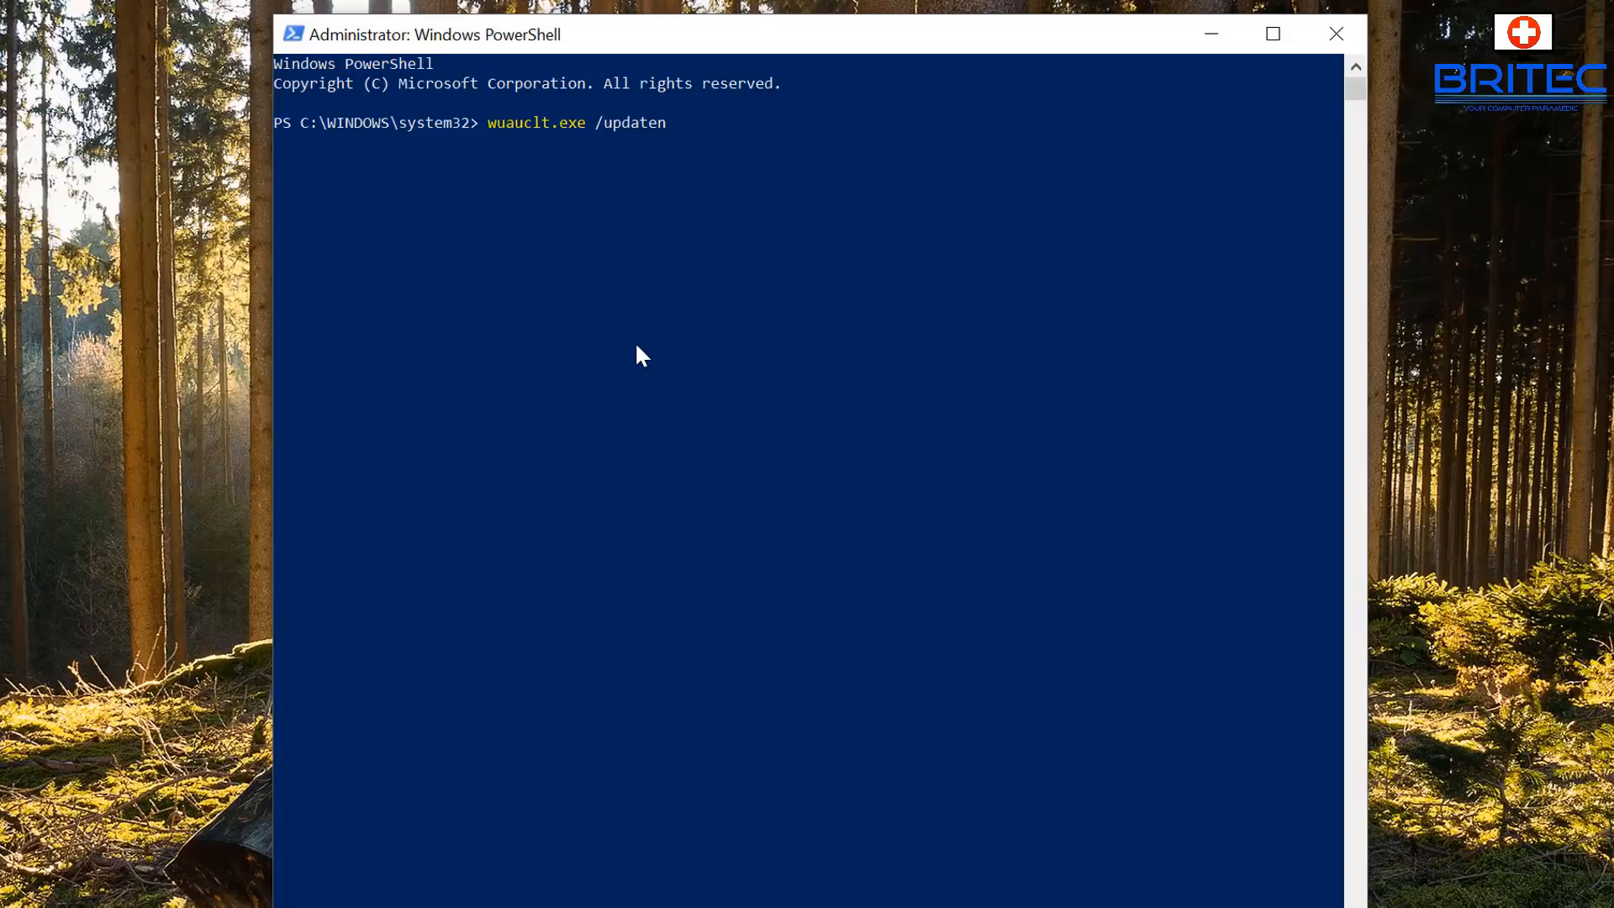
pyautogui.write('ow')
# Run wuauclt.exe /updatenow, then exit PowerShell
pyautogui.press('Return')
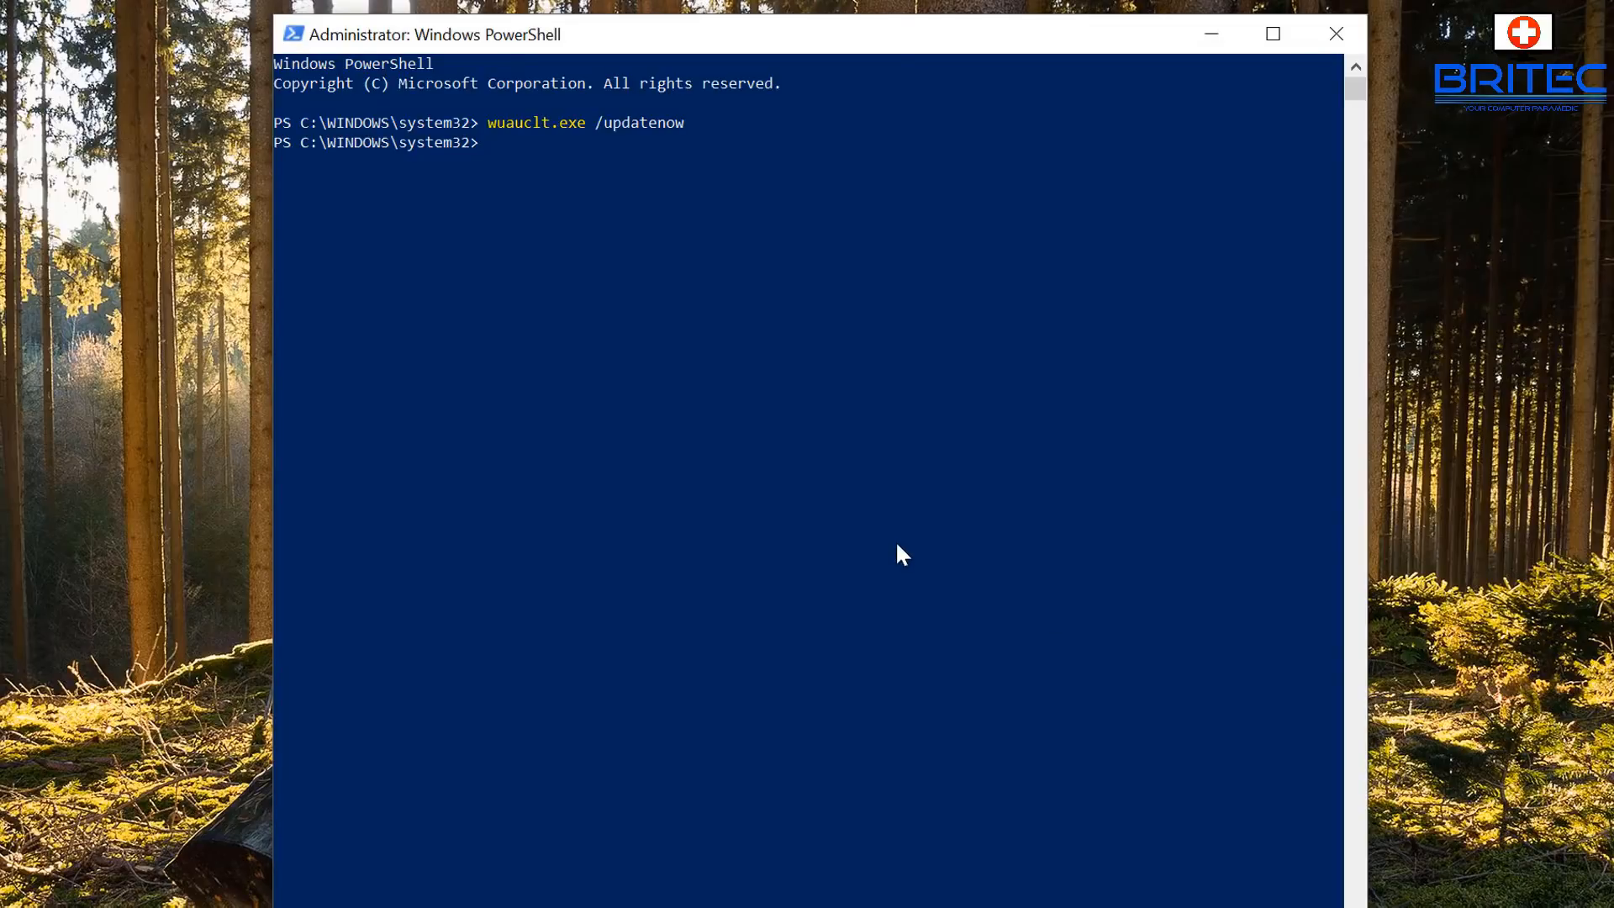
pyautogui.write('exit')
pyautogui.press('Return')
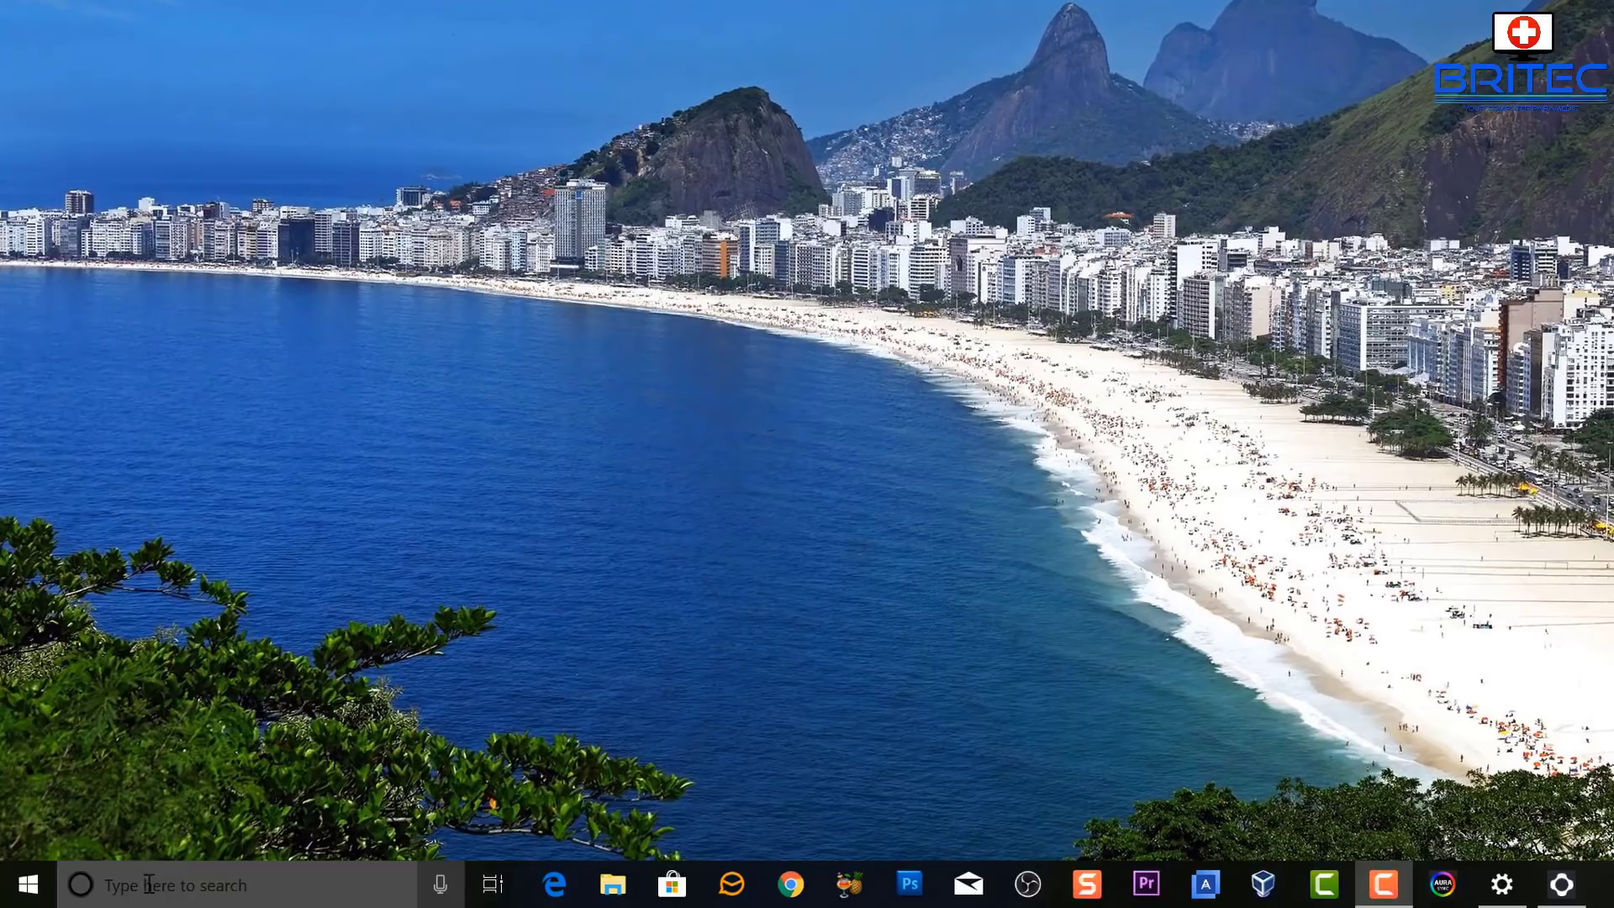
# Search for and launch the Local Group Policy Editor, widening its tree pane
pyautogui.click(167, 885)
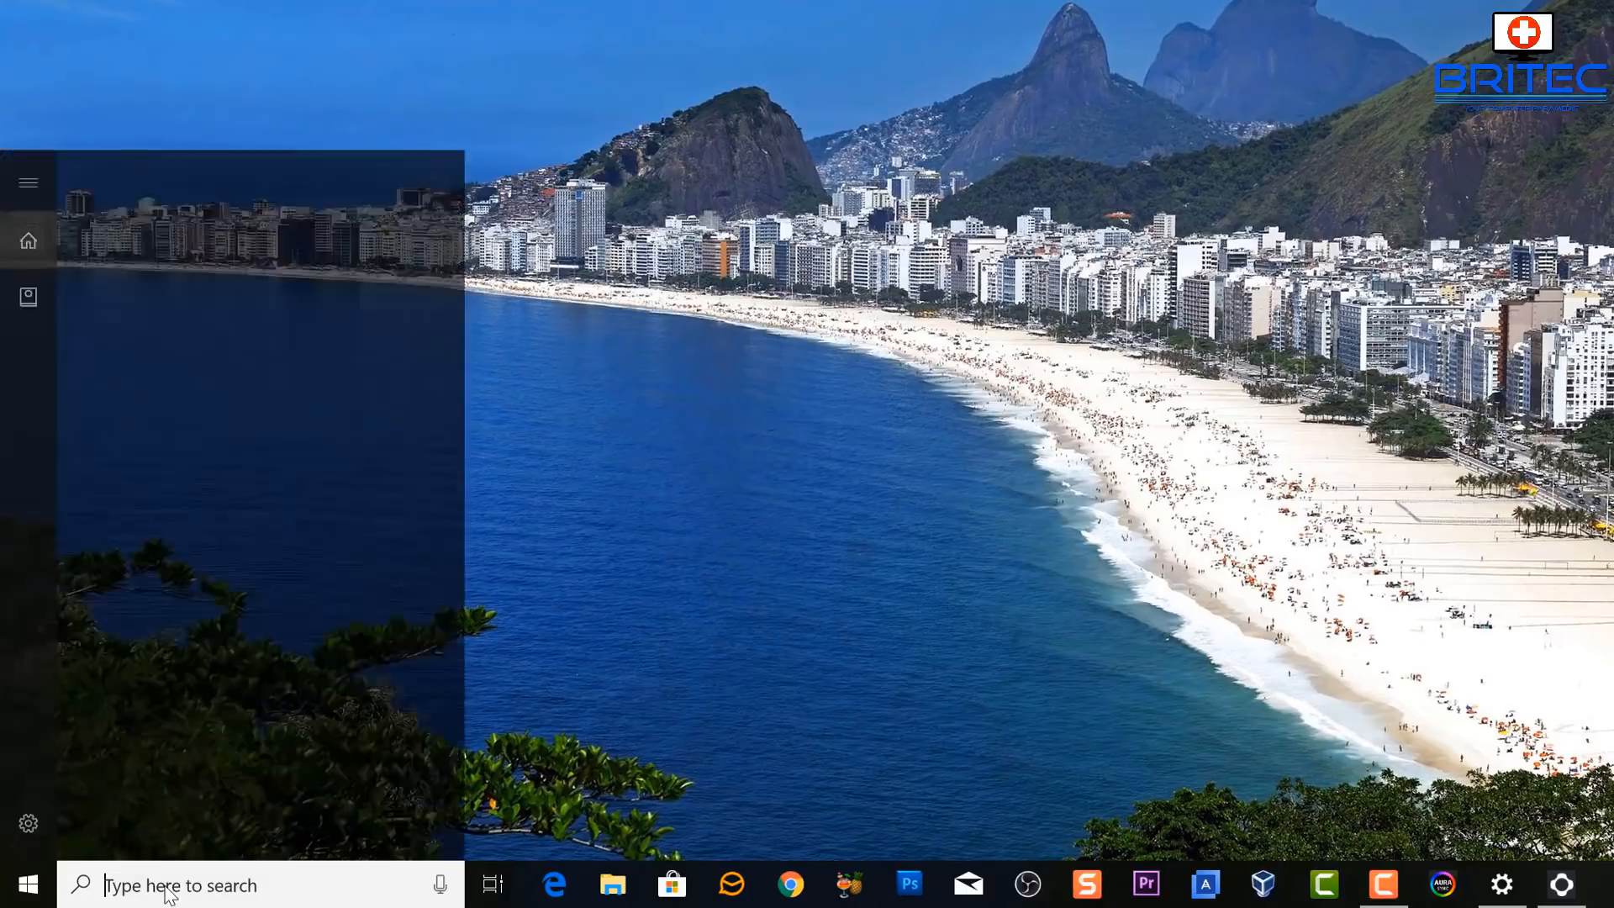
pyautogui.write('gp')
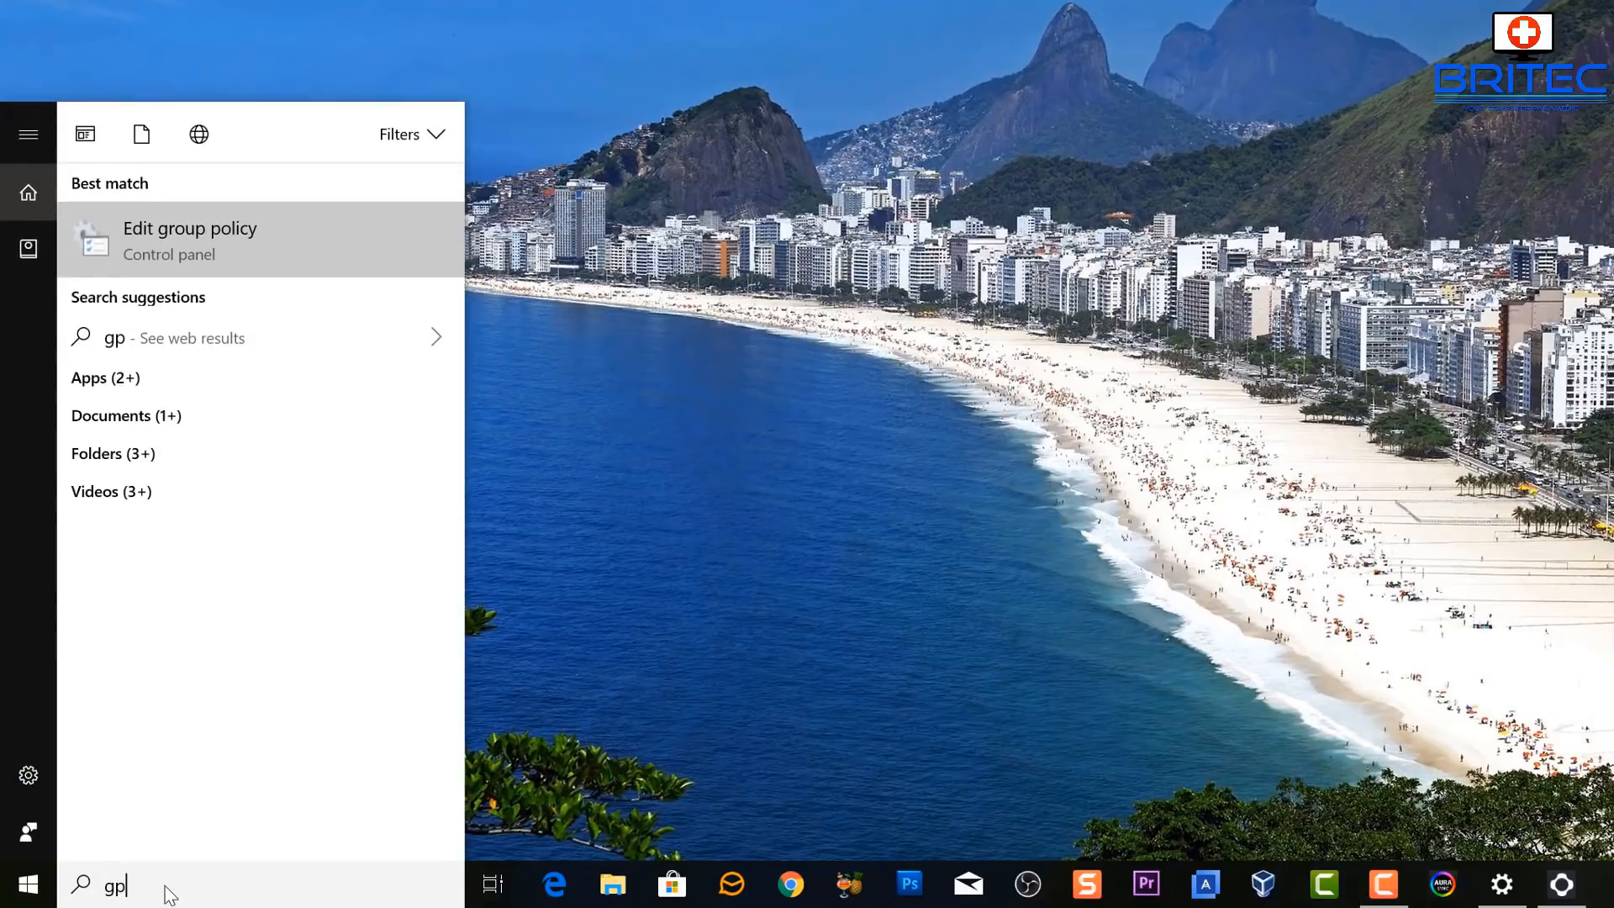
pyautogui.write('edit')
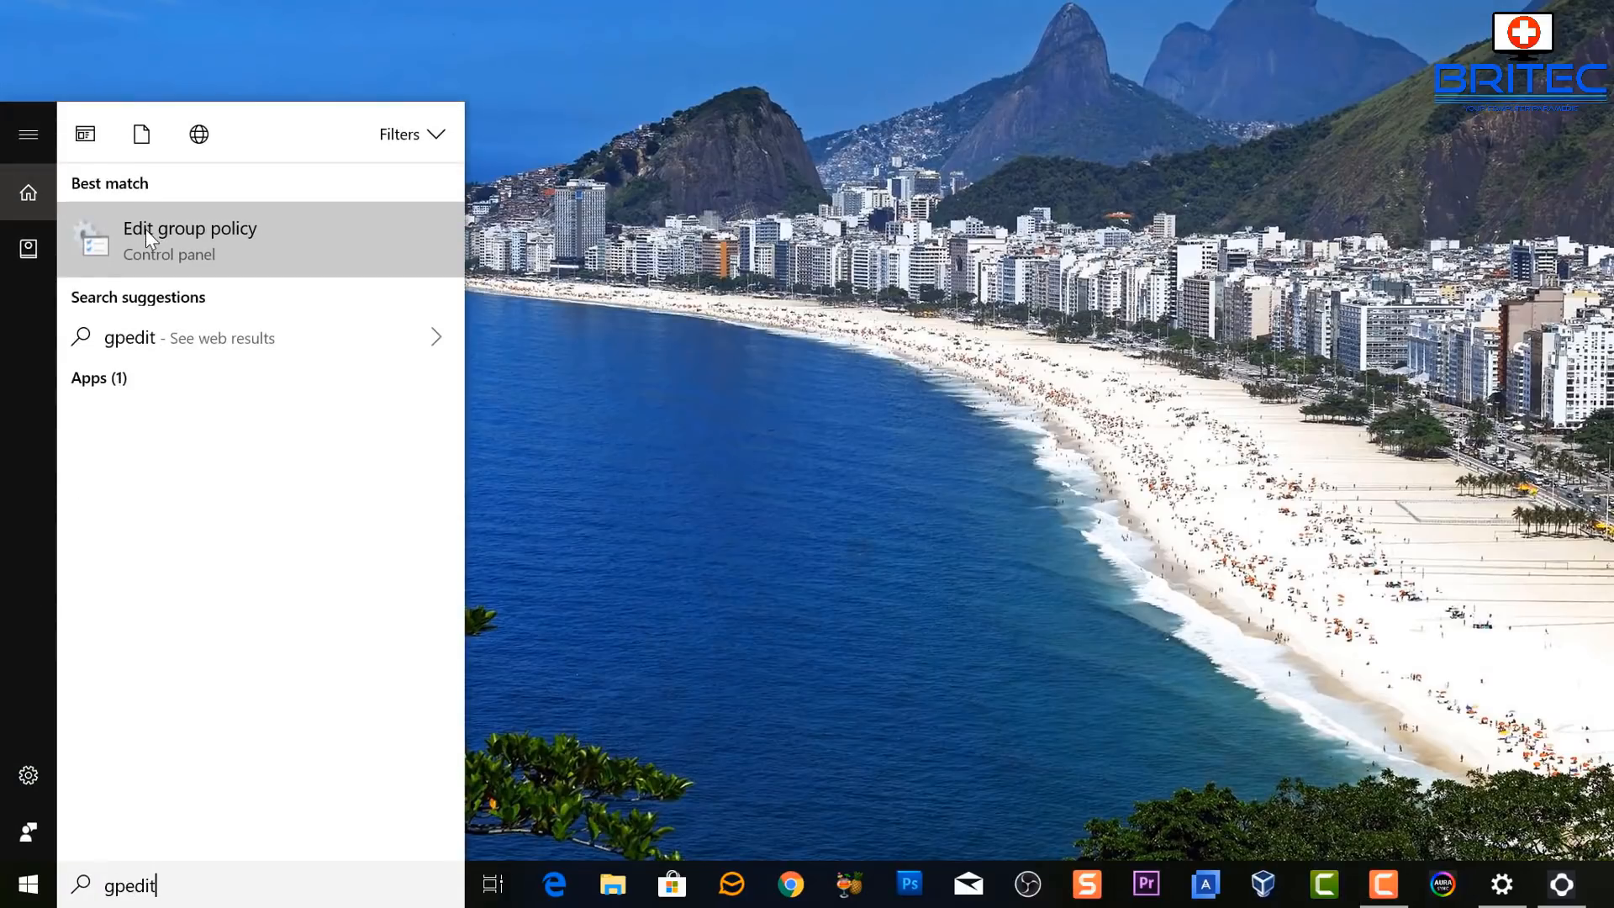
pyautogui.click(146, 228)
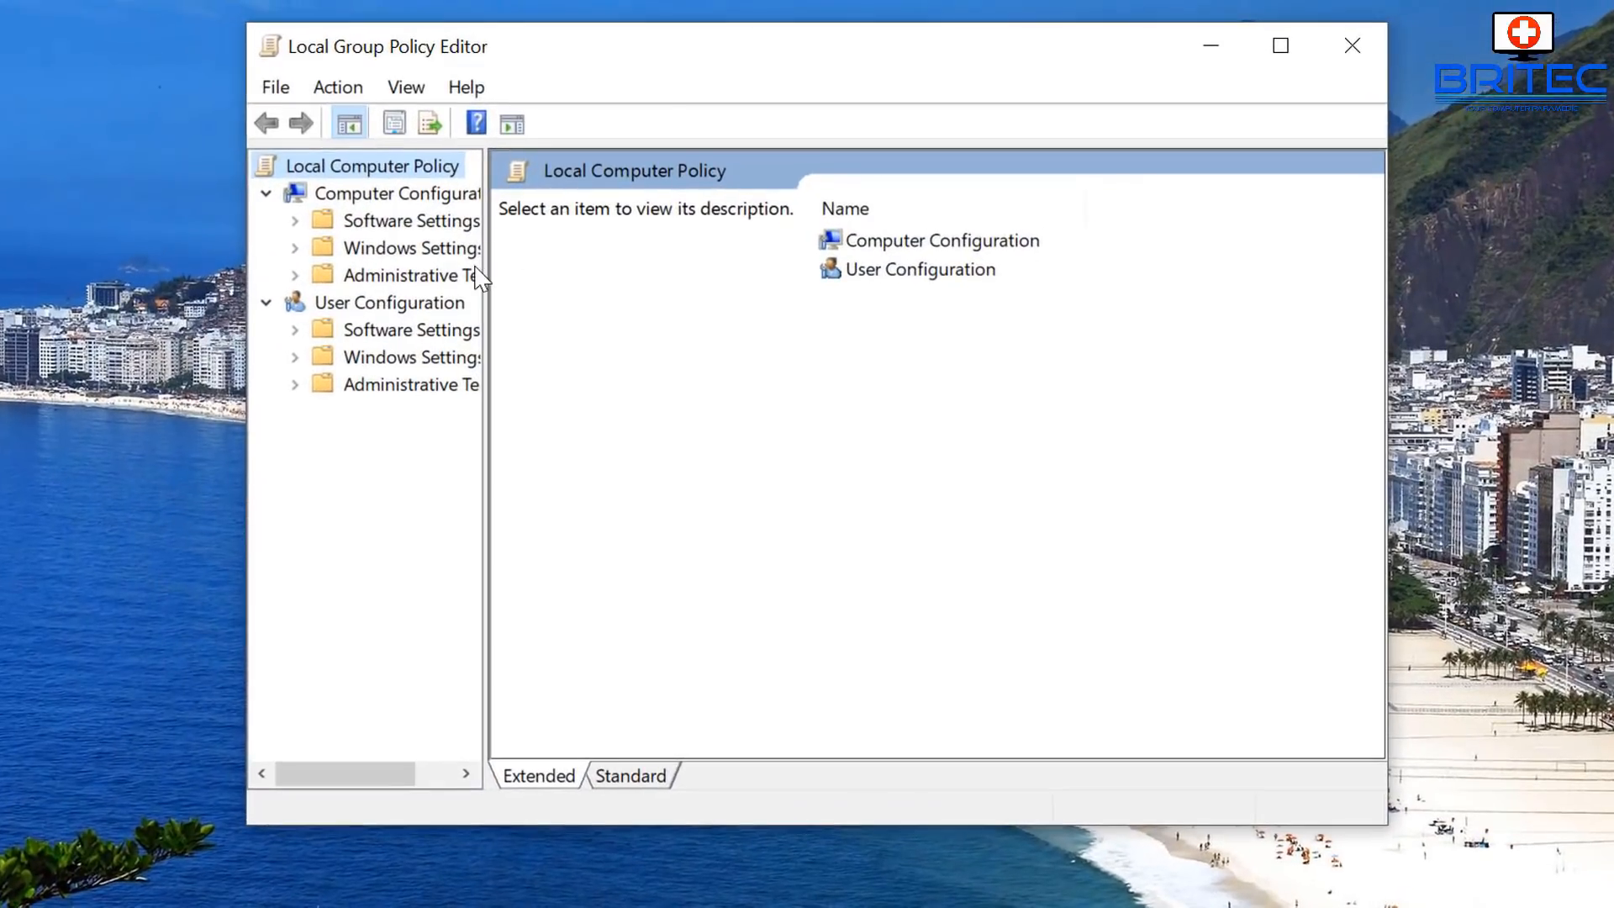
pyautogui.moveTo(497, 278); pyautogui.dragTo(601, 285)
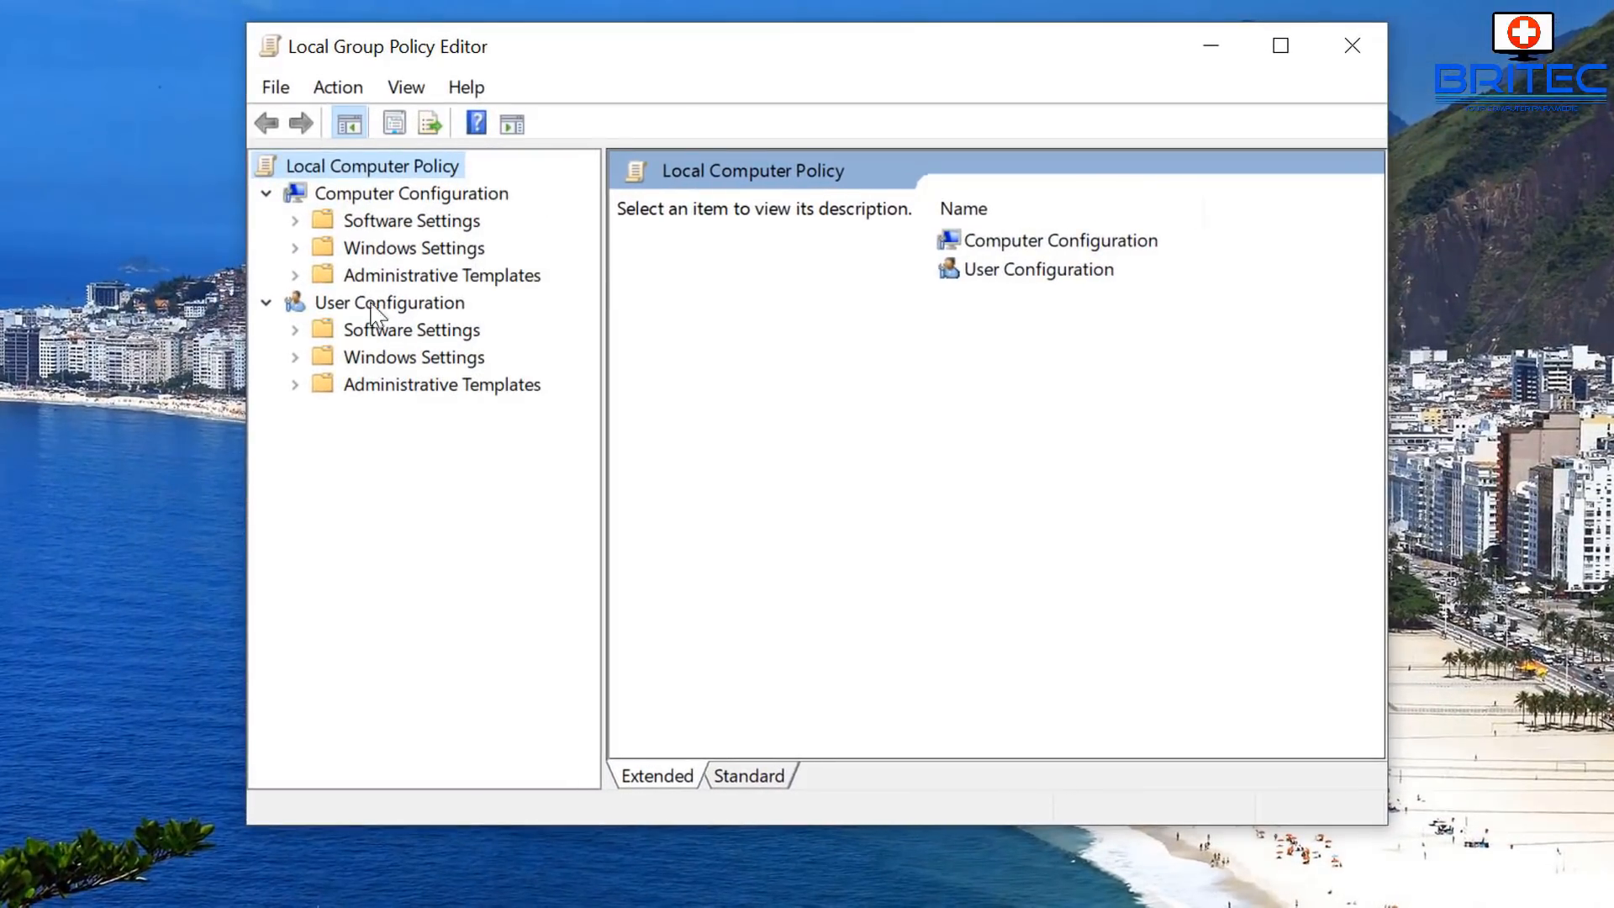
# Expand Administrative Templates > Windows Components and select Windows Update, listing its 31 settings
pyautogui.click(442, 275)
pyautogui.click(293, 275)
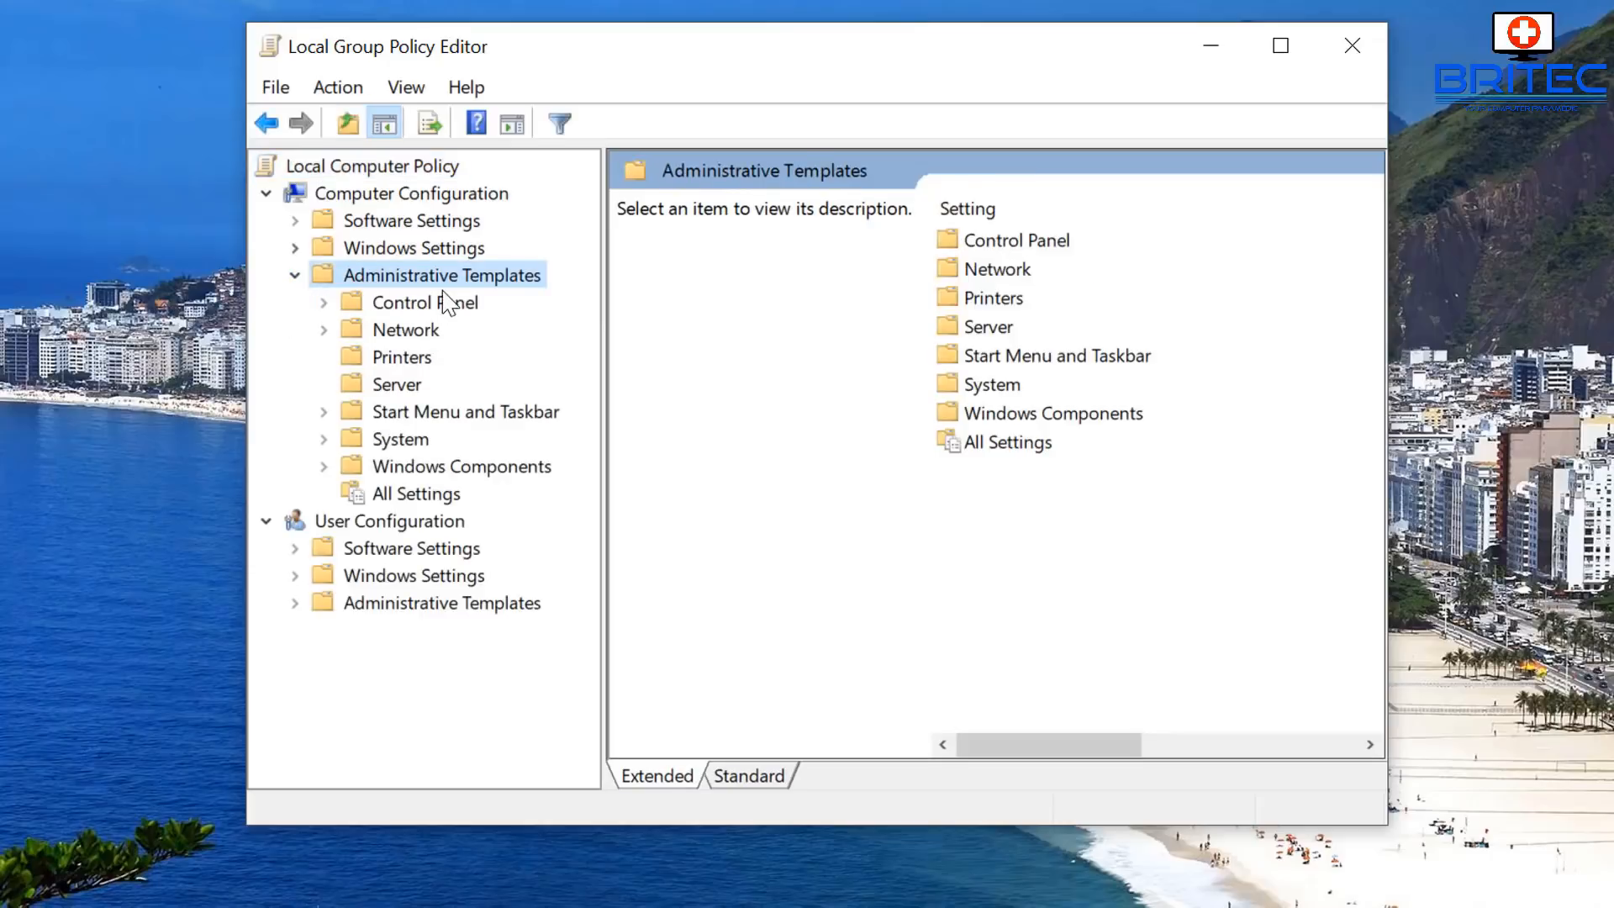
pyautogui.click(416, 467)
pyautogui.click(326, 468)
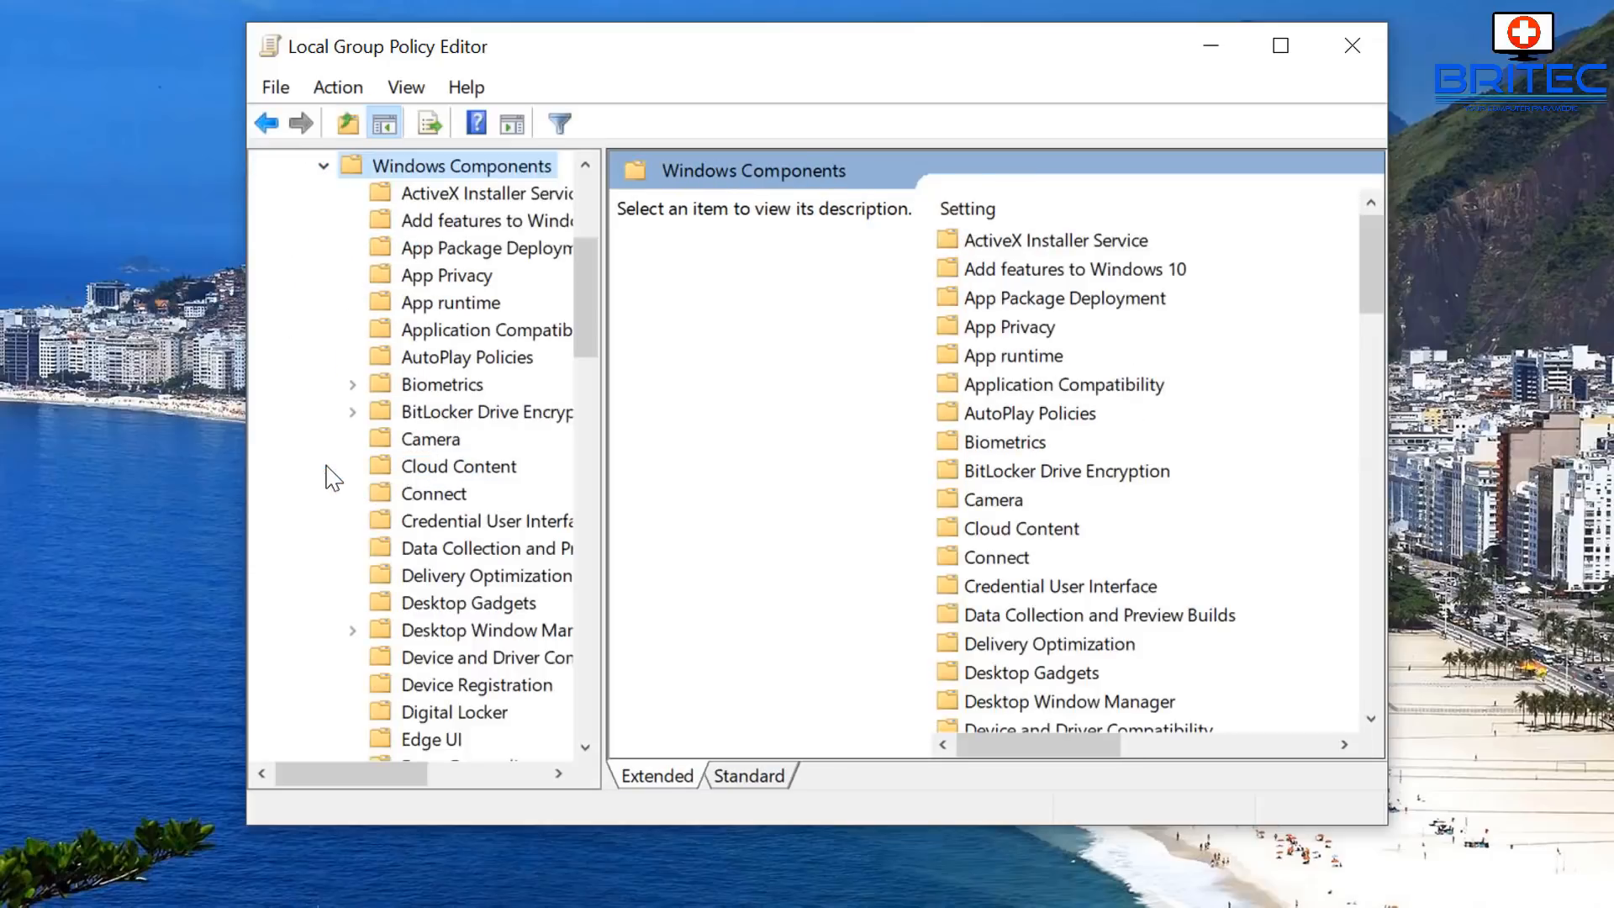
pyautogui.scroll(-3, 491, 580)
pyautogui.scroll(-3, 503, 605)
pyautogui.scroll(-3, 503, 607)
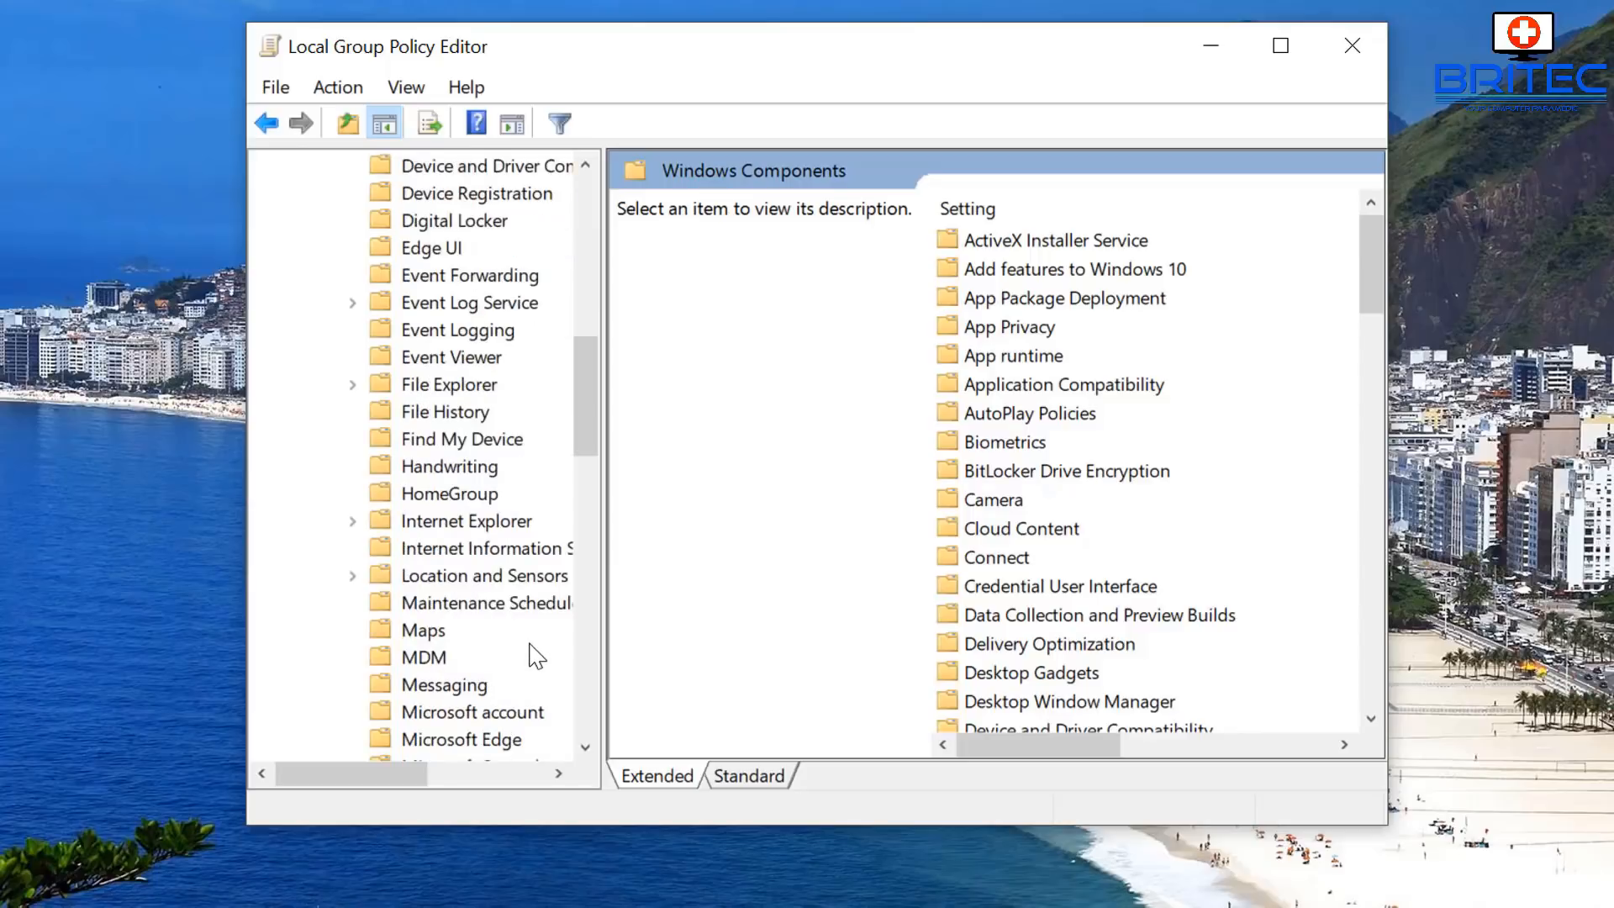
pyautogui.scroll(-3, 510, 631)
pyautogui.scroll(-3, 517, 643)
pyautogui.scroll(-2, 522, 654)
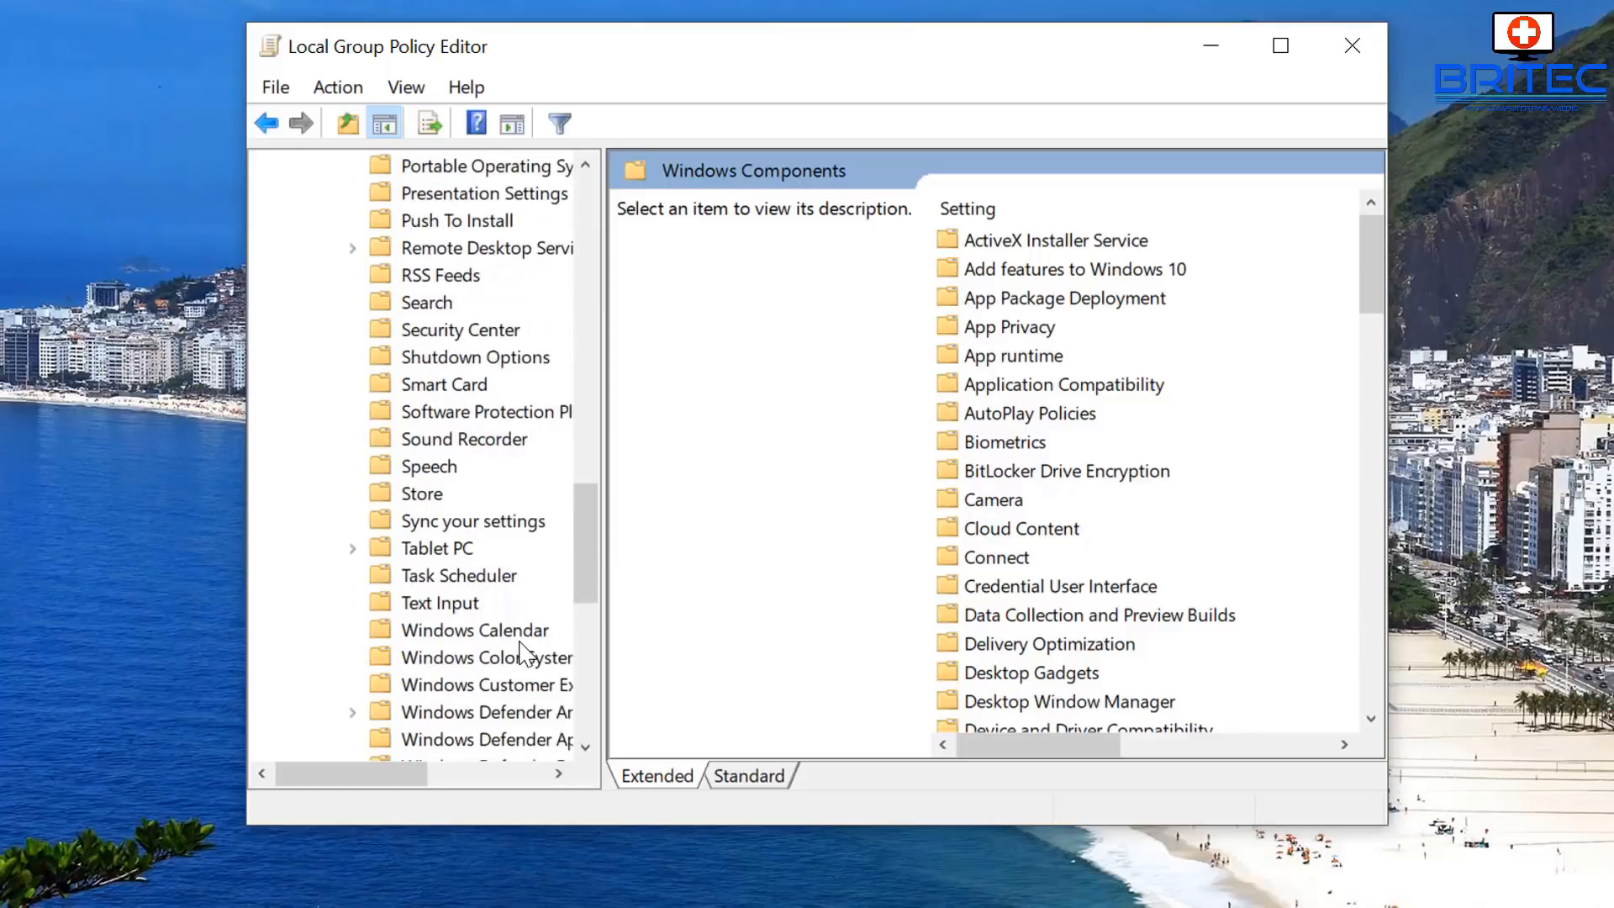
pyautogui.scroll(-3, 523, 650)
pyautogui.scroll(-3, 523, 650)
pyautogui.scroll(-3, 523, 650)
pyautogui.scroll(-3, 526, 645)
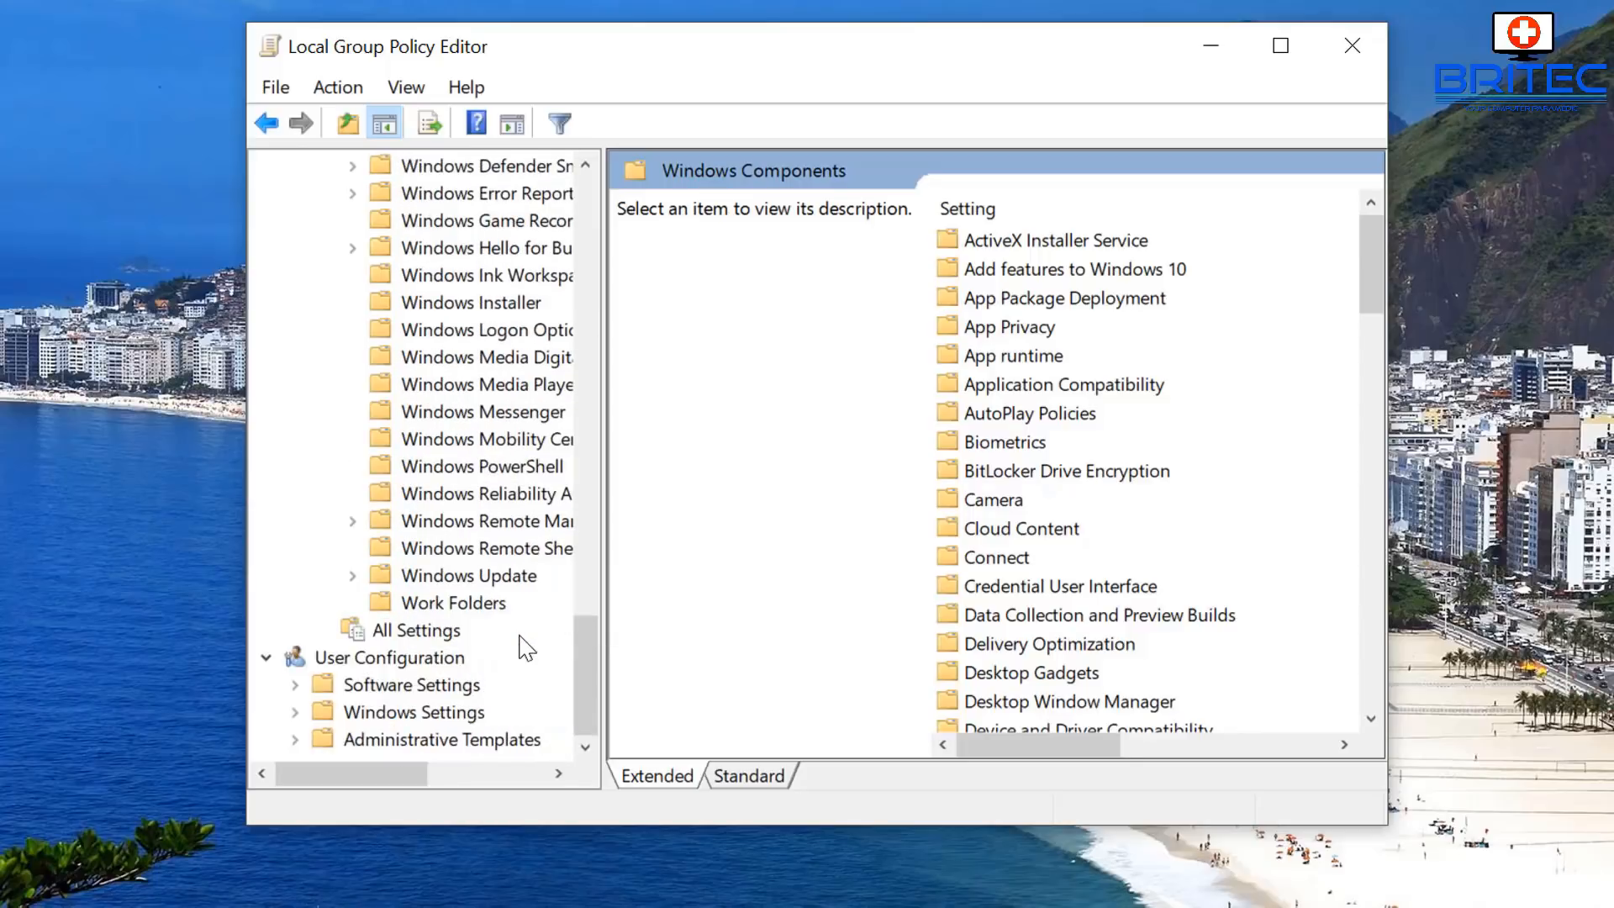
pyautogui.click(469, 576)
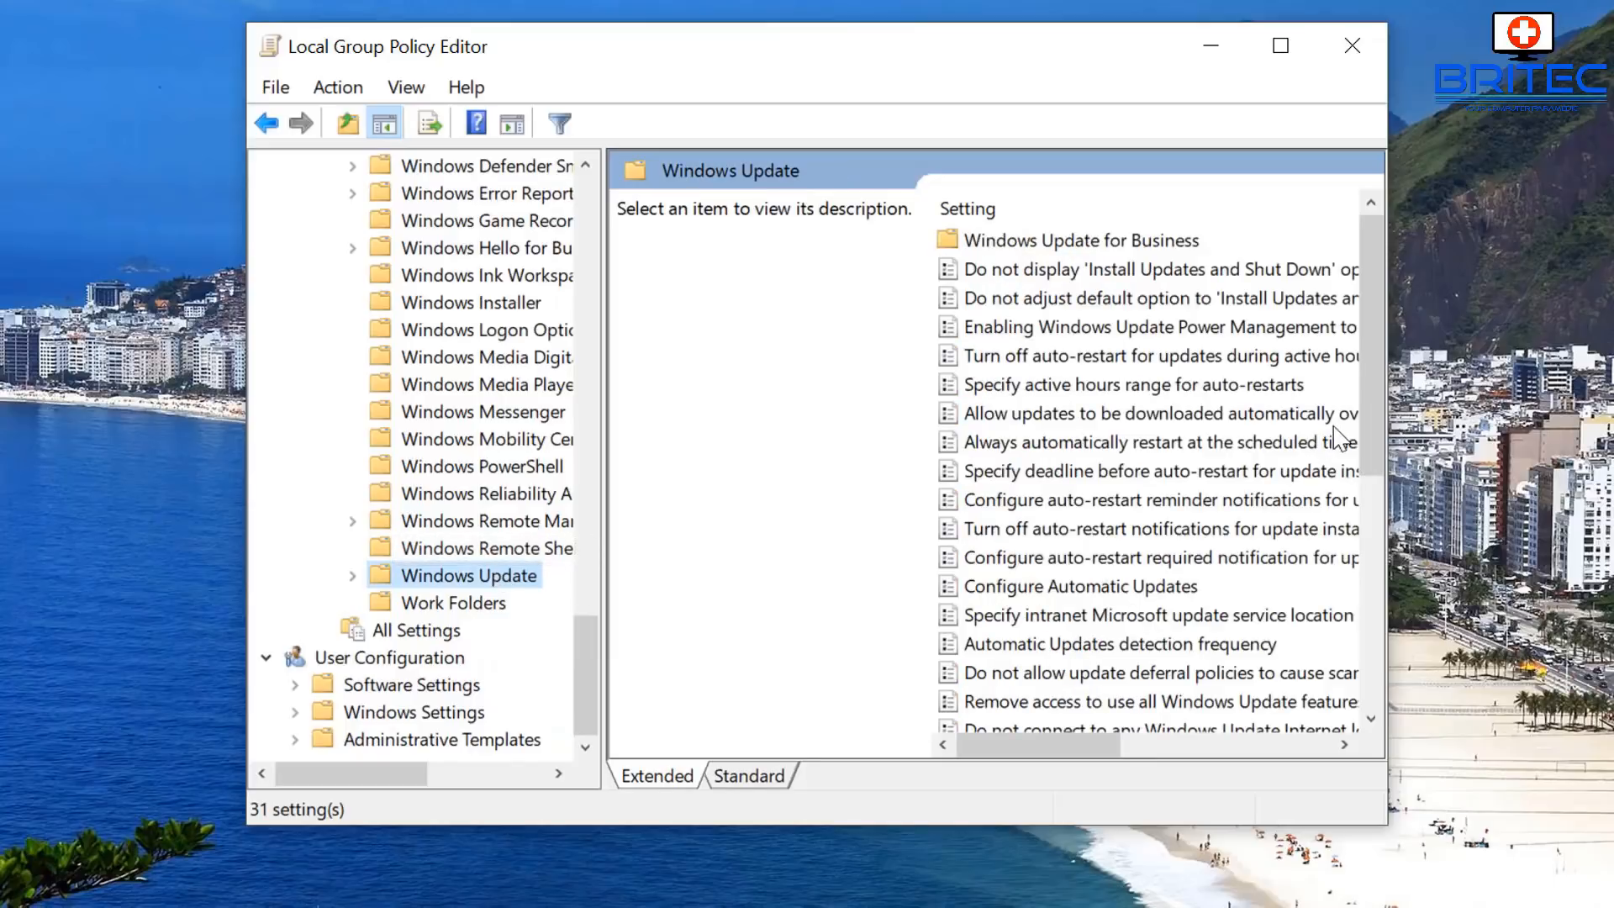
# Set Configure Automatic Updates to Not Configured, apply it, and close the editor
pyautogui.moveTo(1385, 431); pyautogui.dragTo(1564, 452)
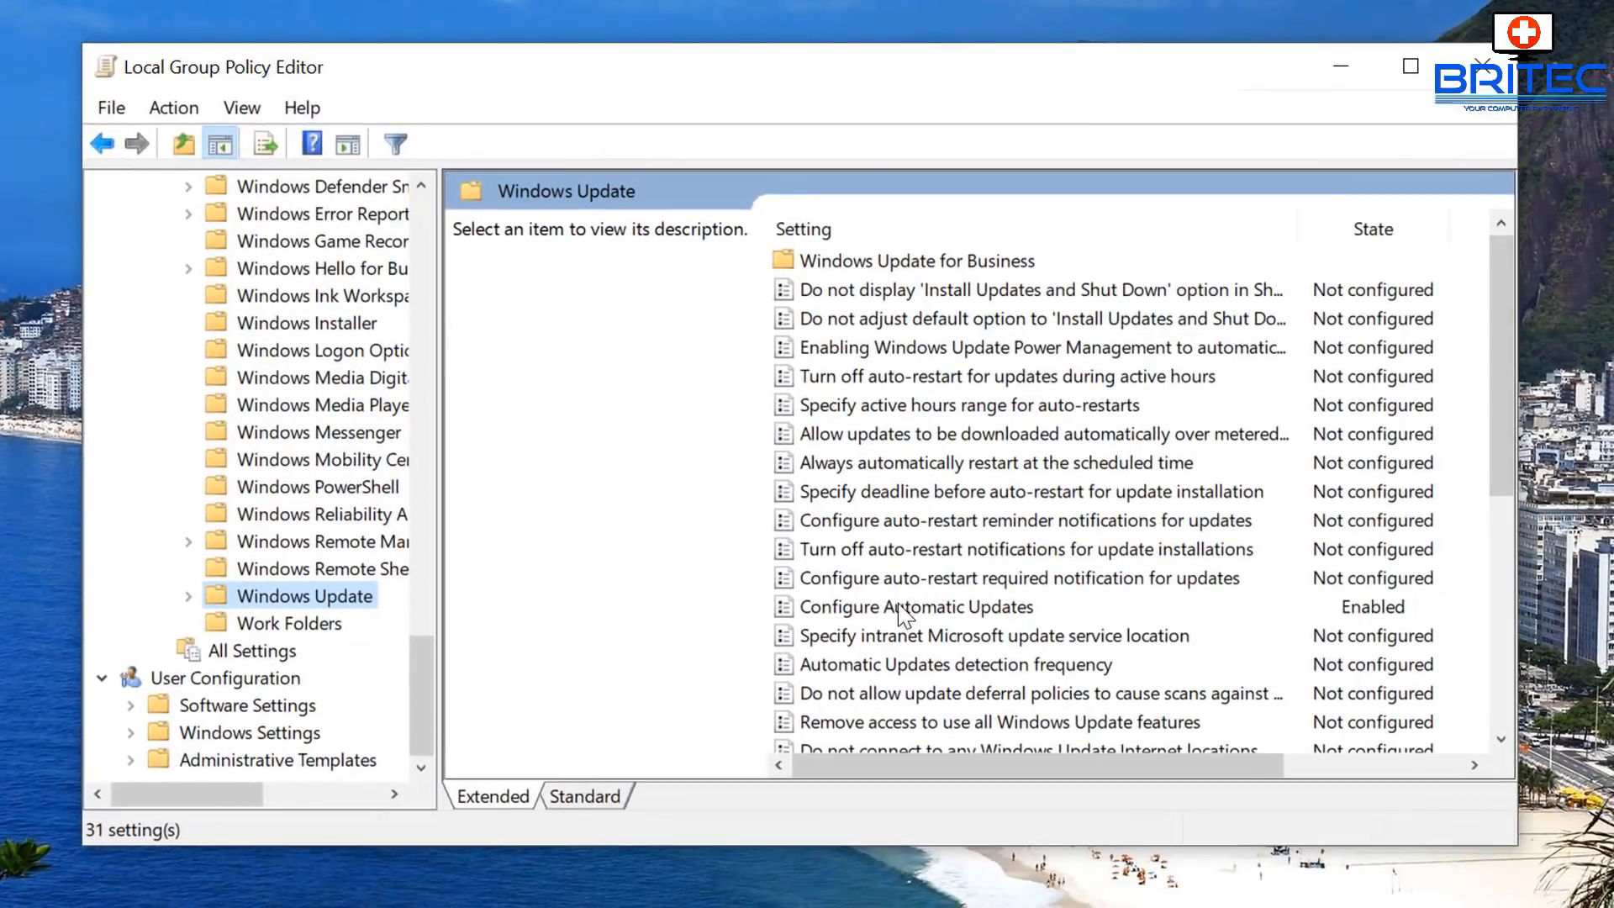
pyautogui.doubleClick(901, 615)
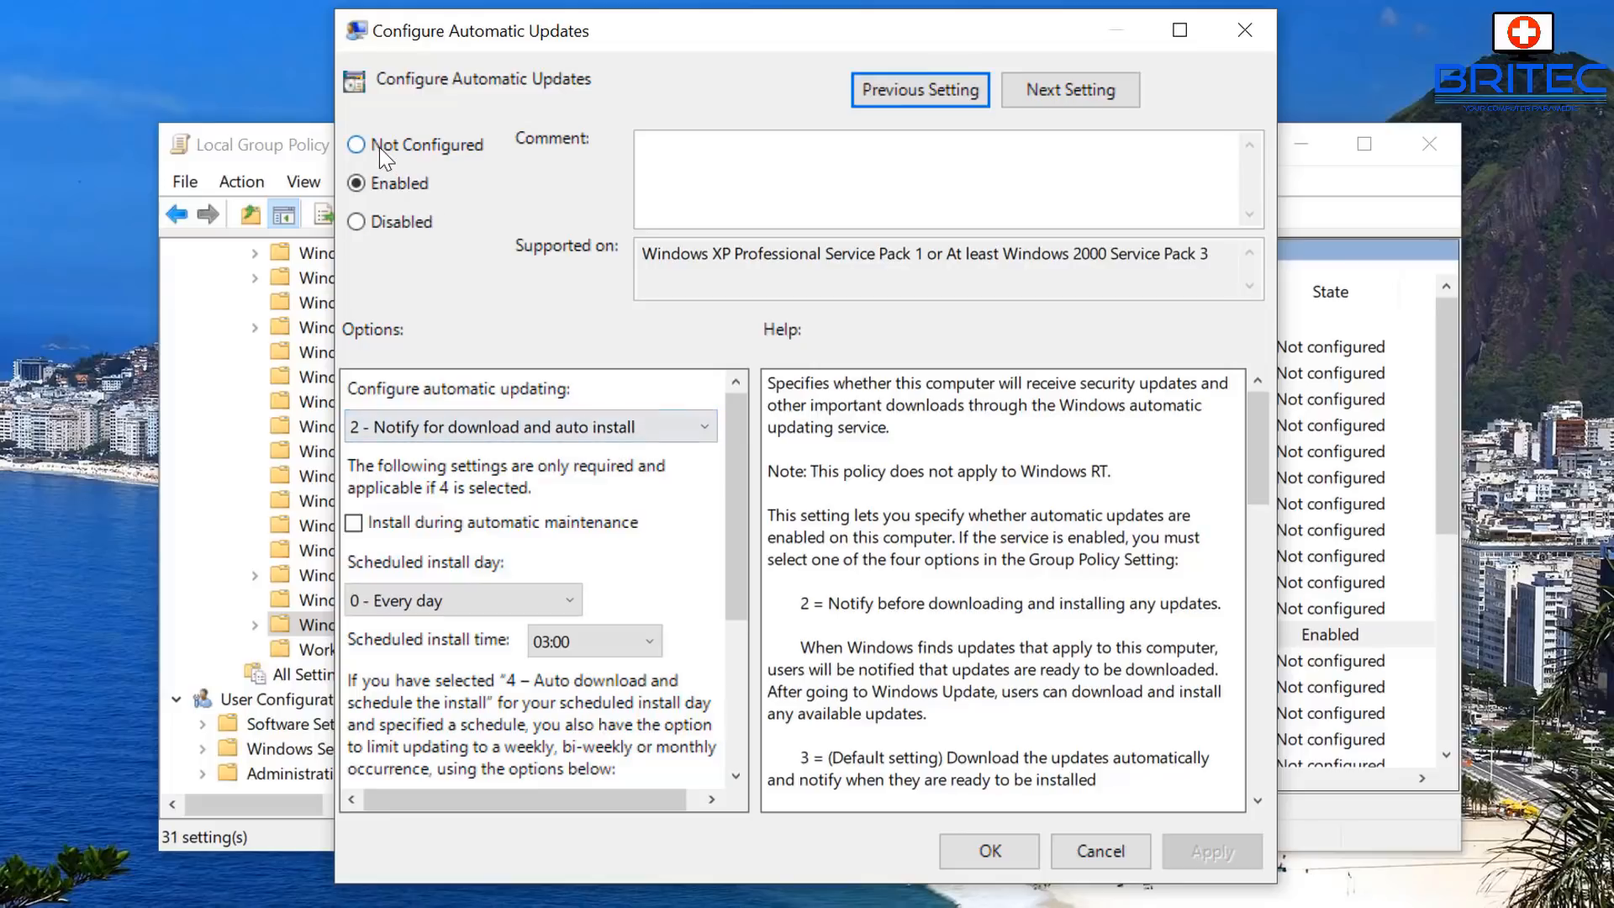
pyautogui.click(358, 144)
pyautogui.click(1210, 851)
pyautogui.click(990, 852)
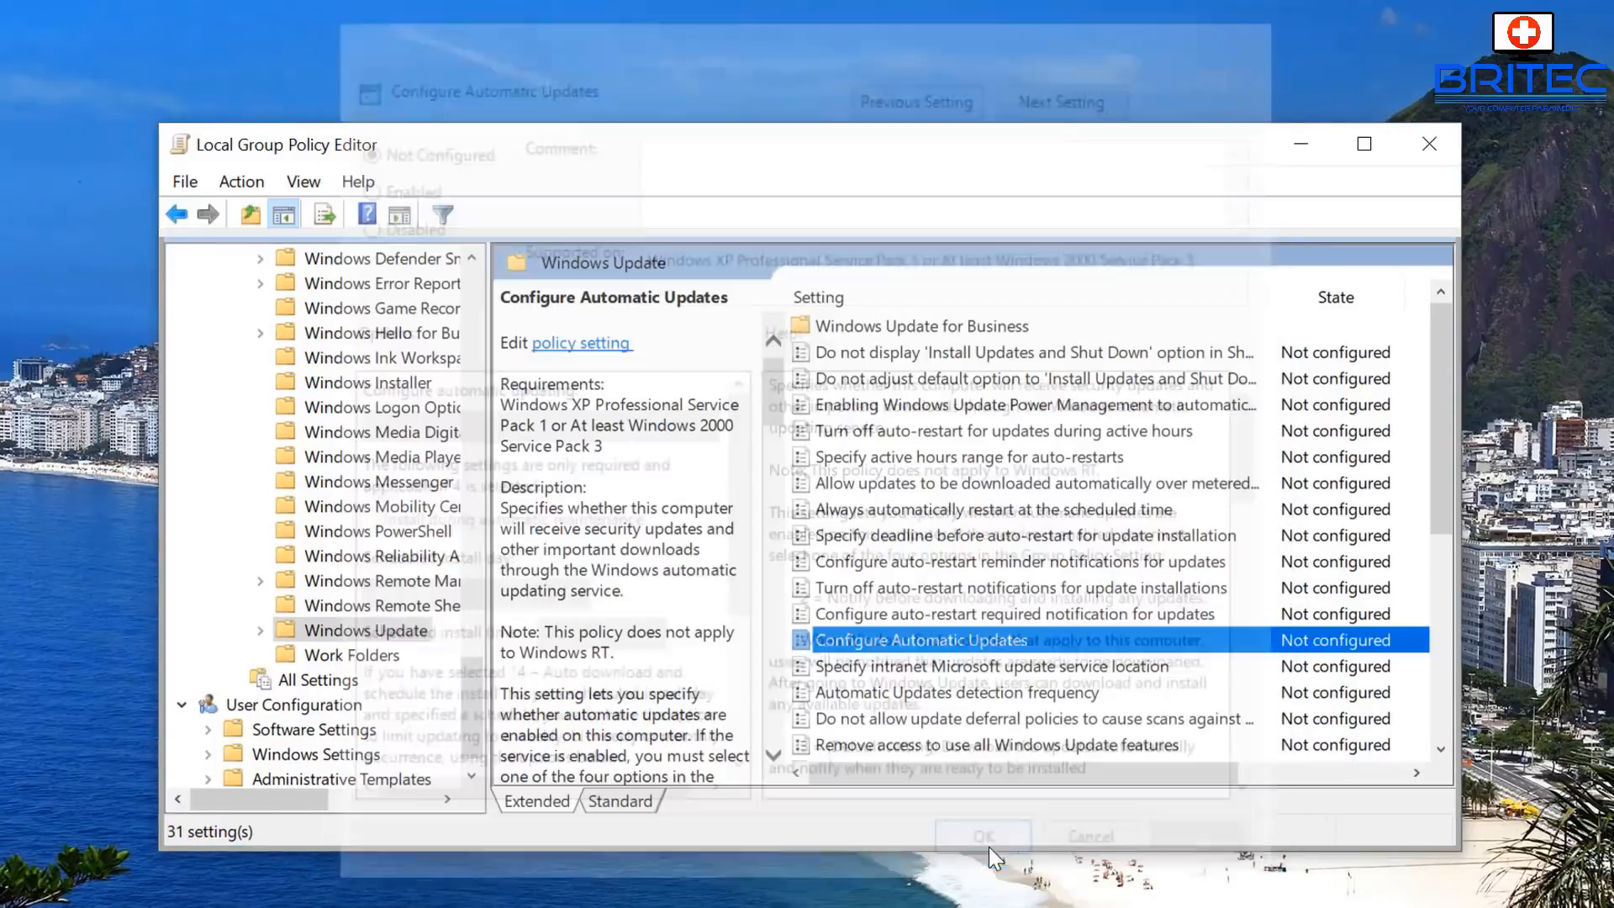
pyautogui.click(1428, 144)
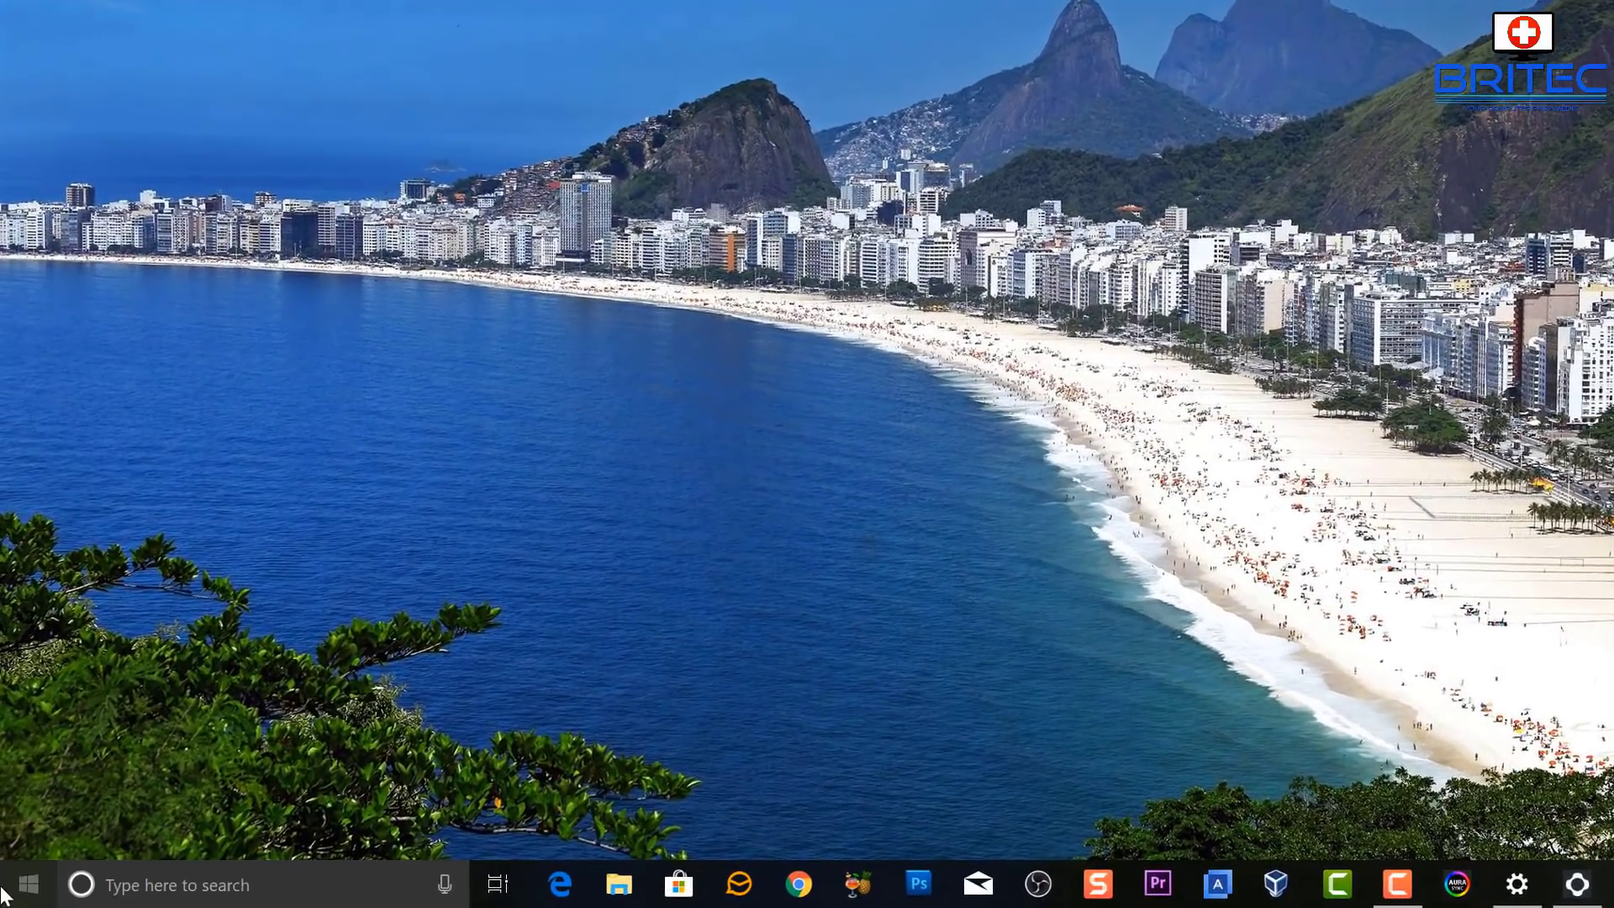
# Open Settings from the Start menu toward the Windows Update page
pyautogui.click(29, 884)
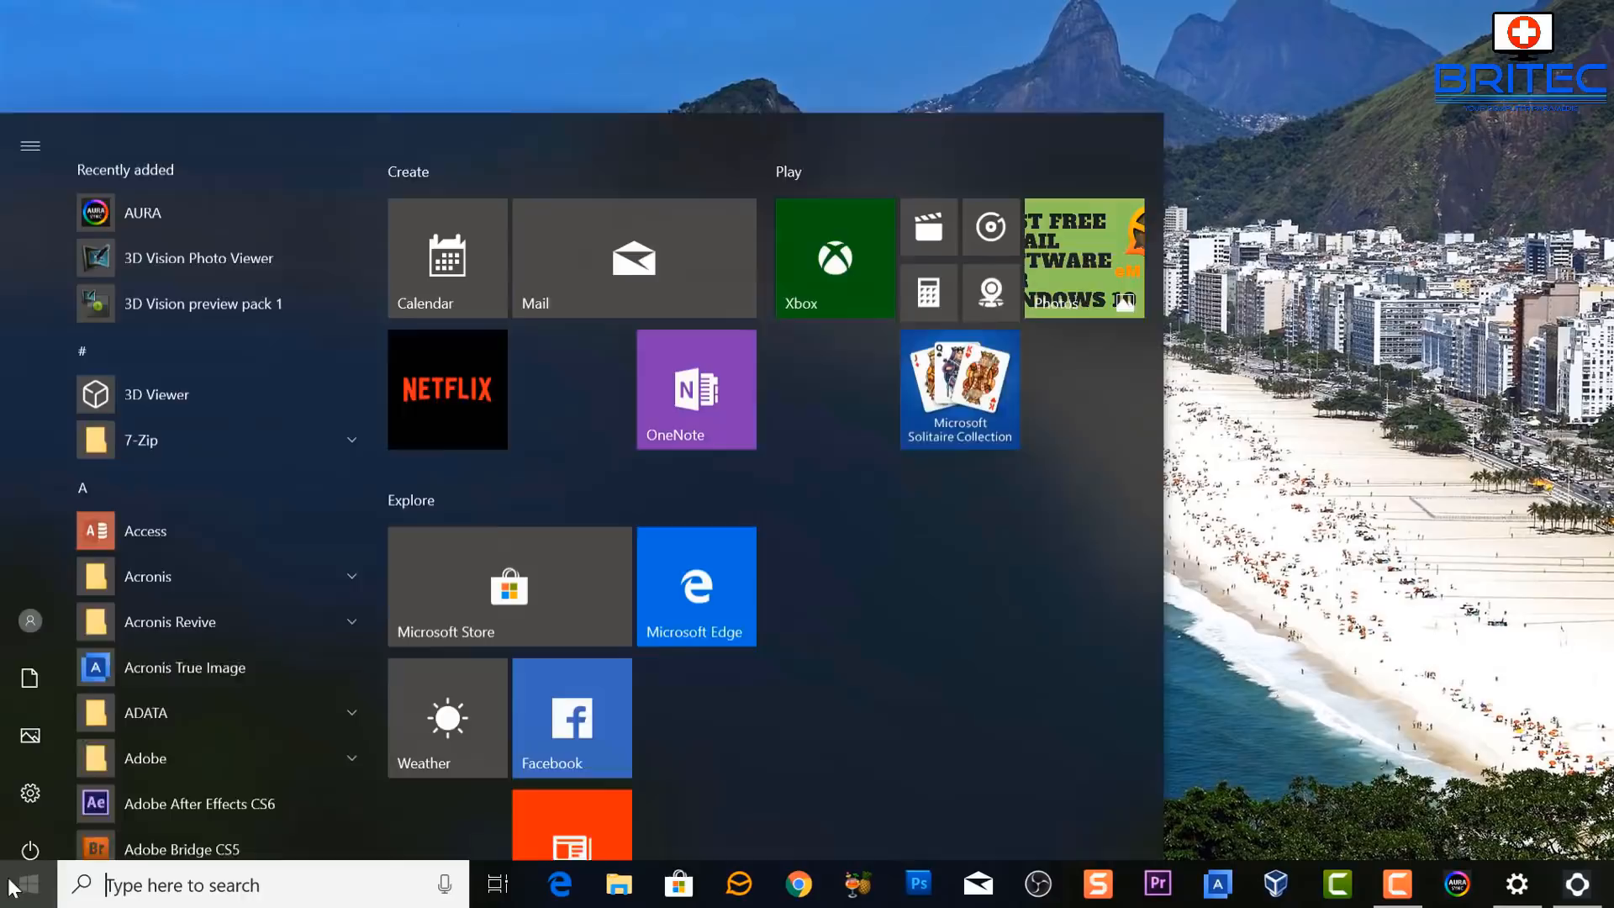
pyautogui.click(28, 781)
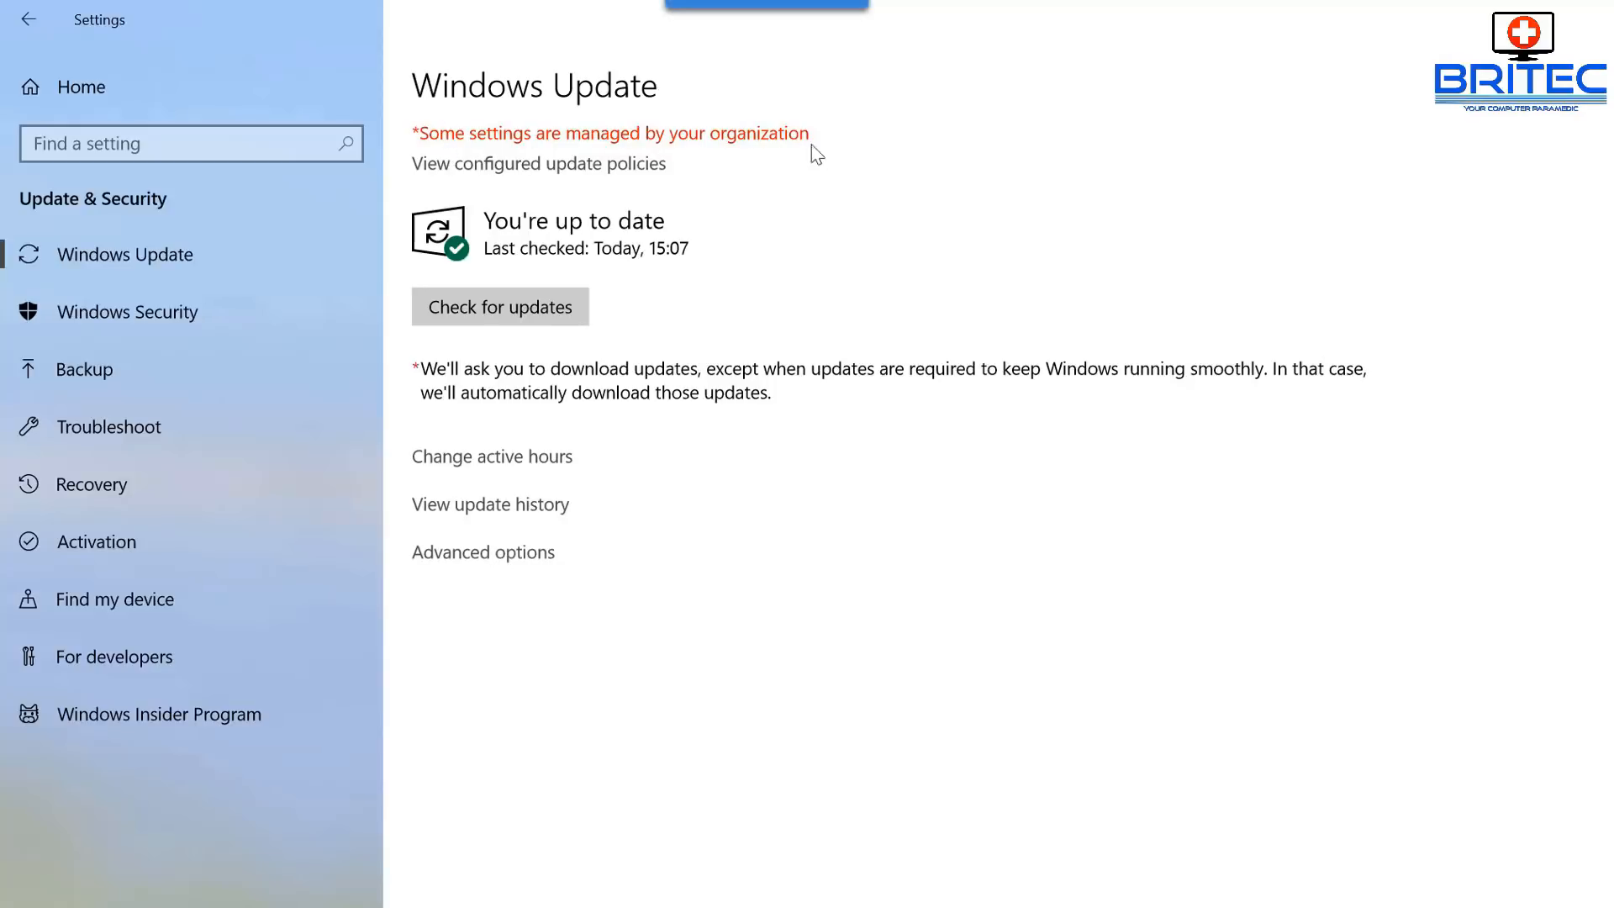
# In Advanced options, choose Semi-Annual Channel (Targeted) as the branch readiness level
pyautogui.click(479, 550)
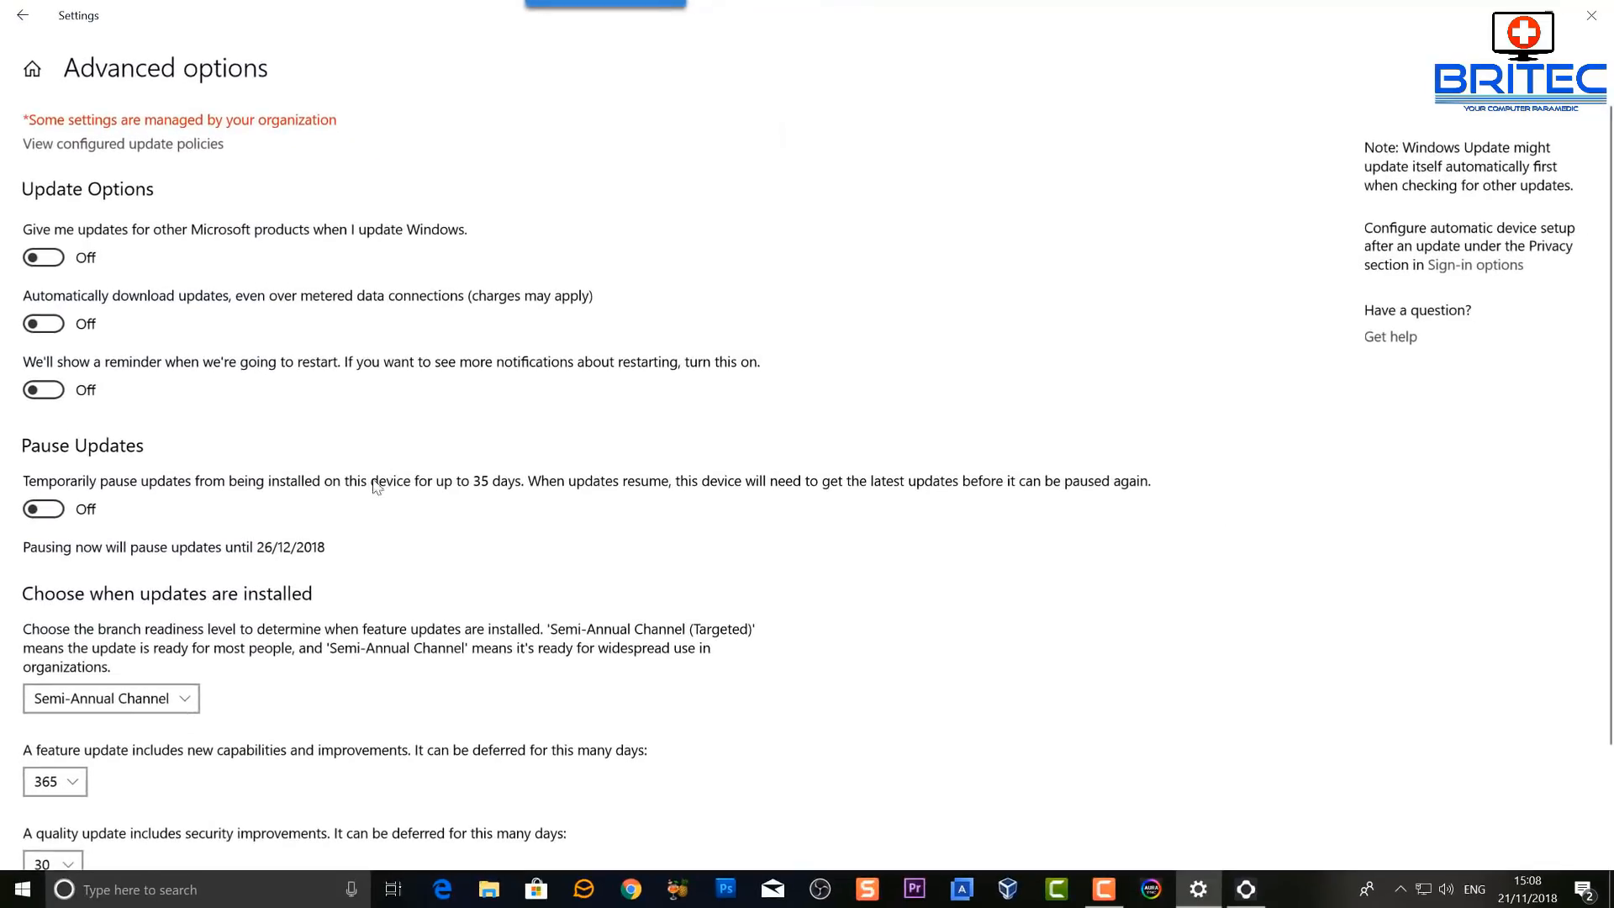
pyautogui.scroll(-2, 280, 578)
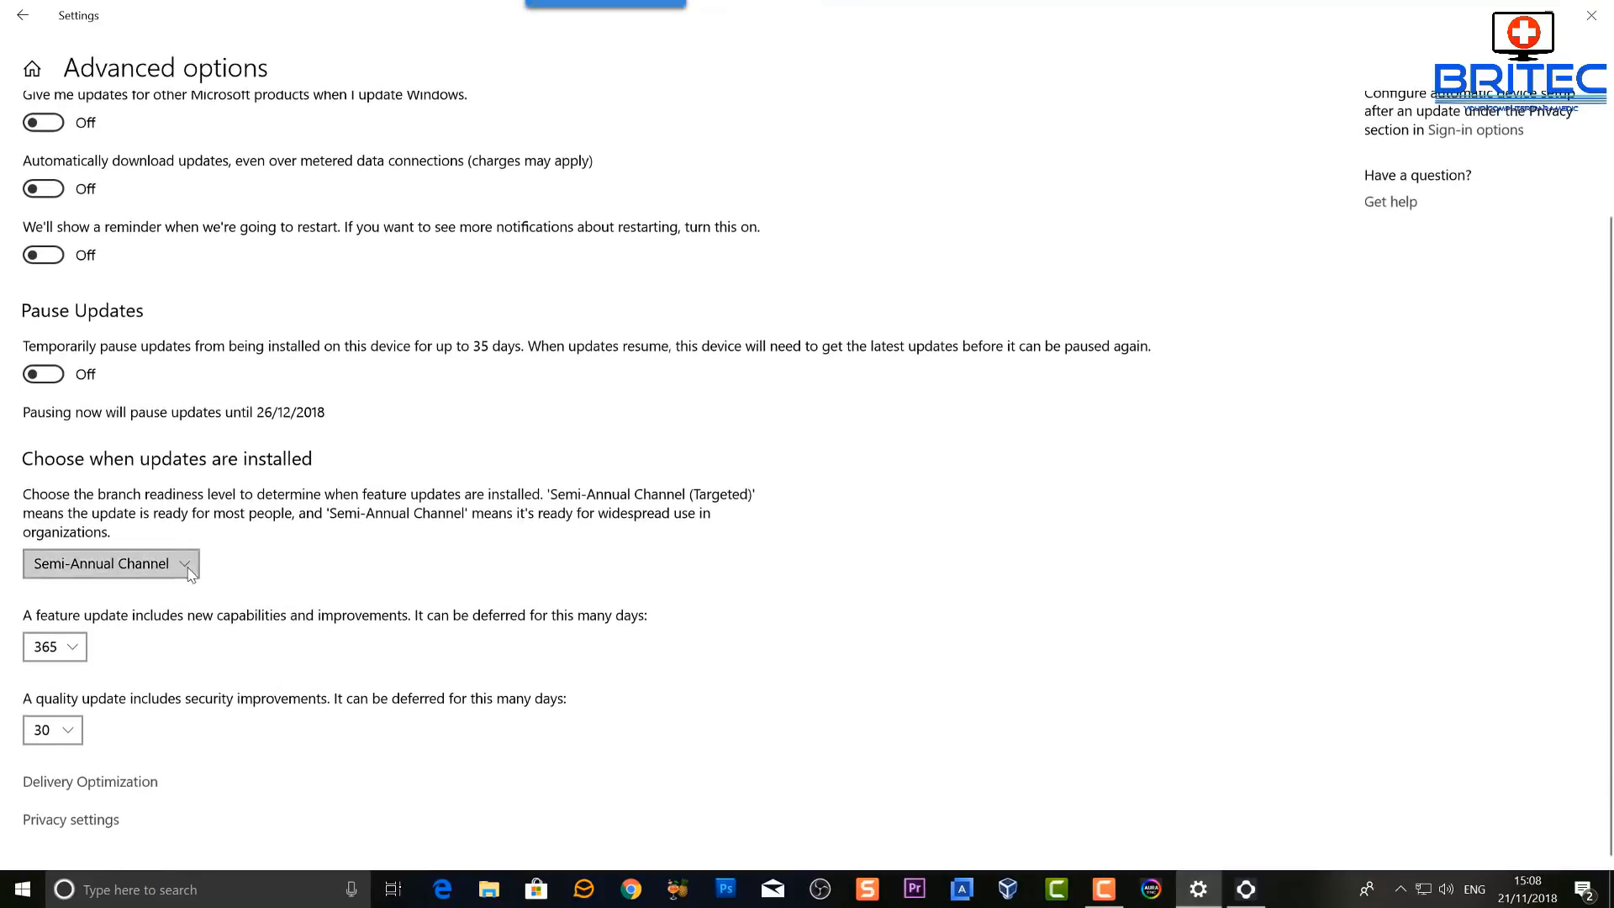
pyautogui.click(110, 562)
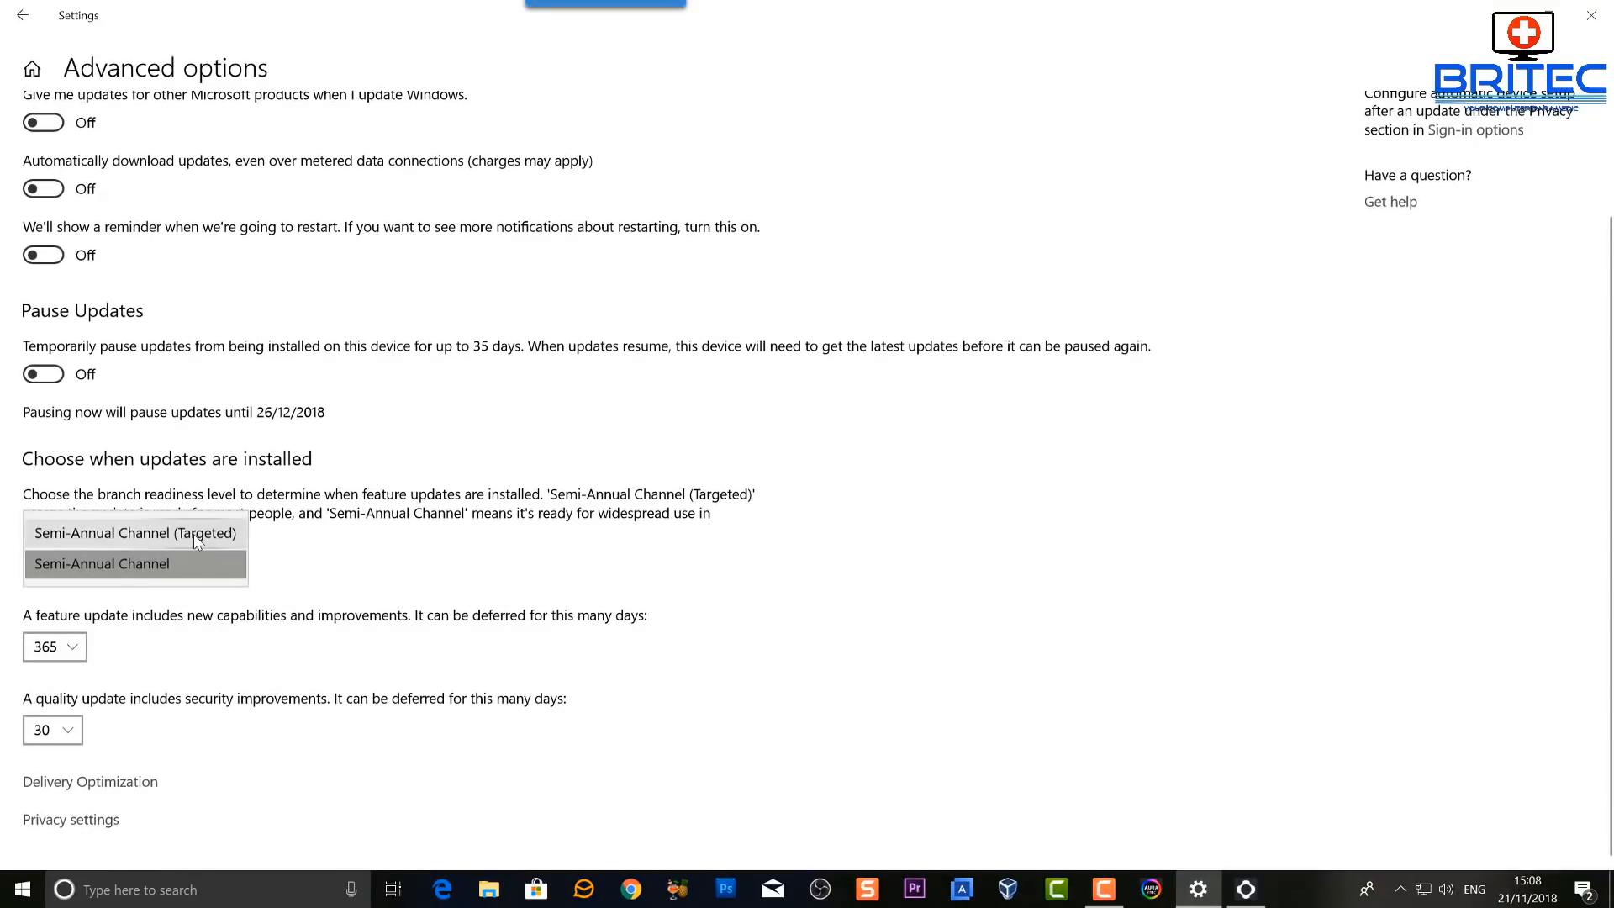
pyautogui.click(195, 535)
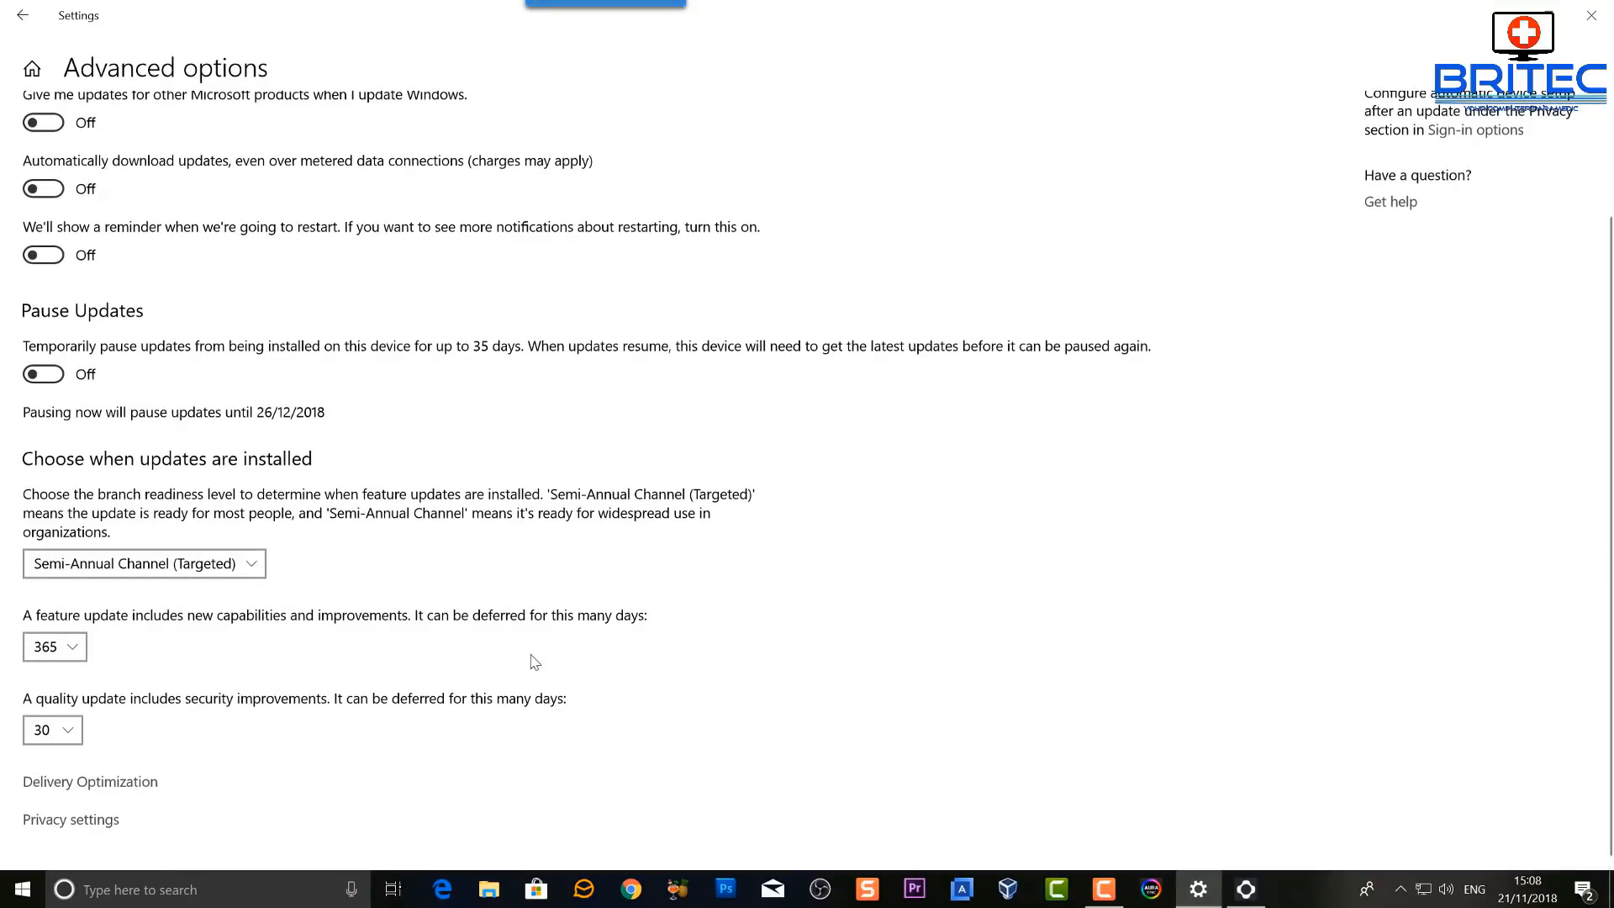
# Set feature and quality update deferrals both to 0 days and return to Windows Update
pyautogui.click(53, 645)
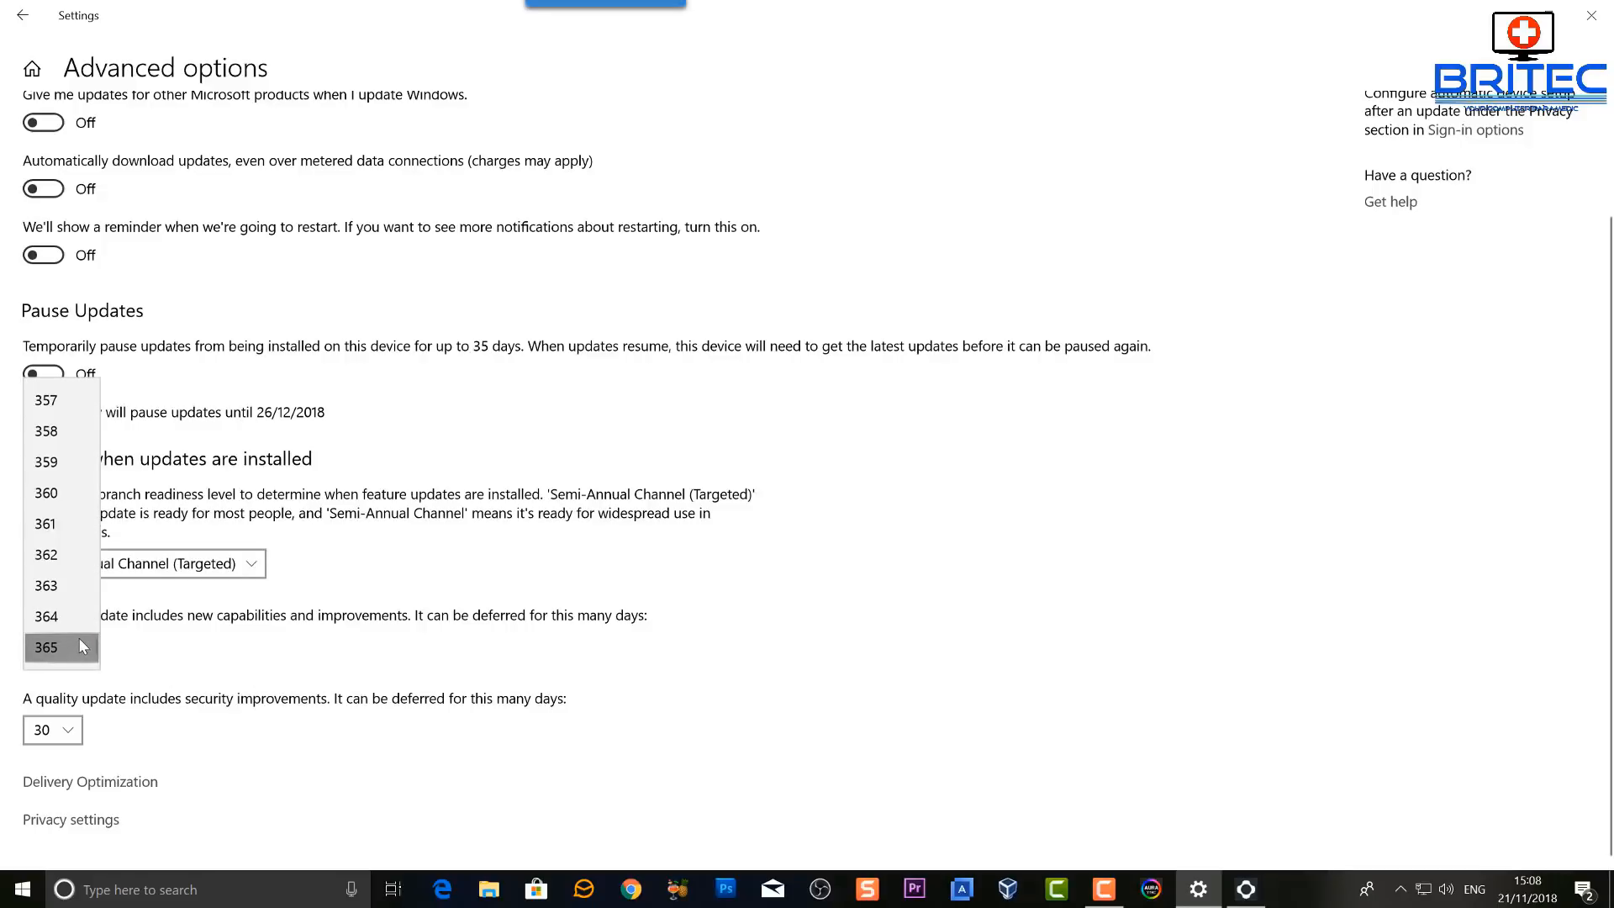
pyautogui.scroll(4, 78, 637)
pyautogui.scroll(8, 89, 624)
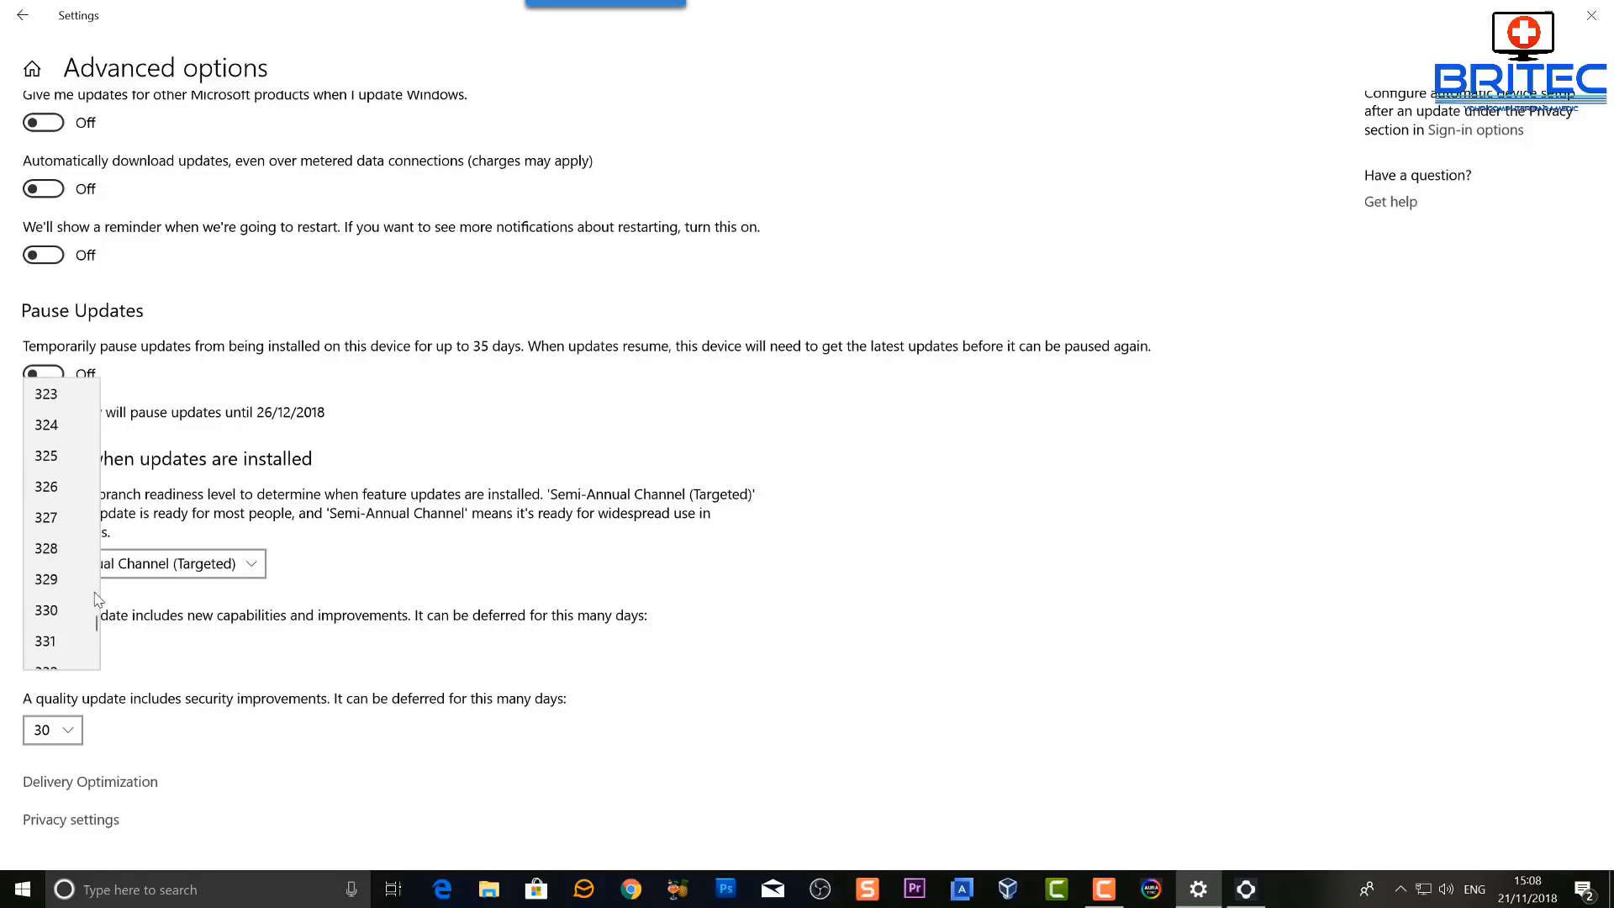
pyautogui.moveTo(93, 625); pyautogui.dragTo(127, 373)
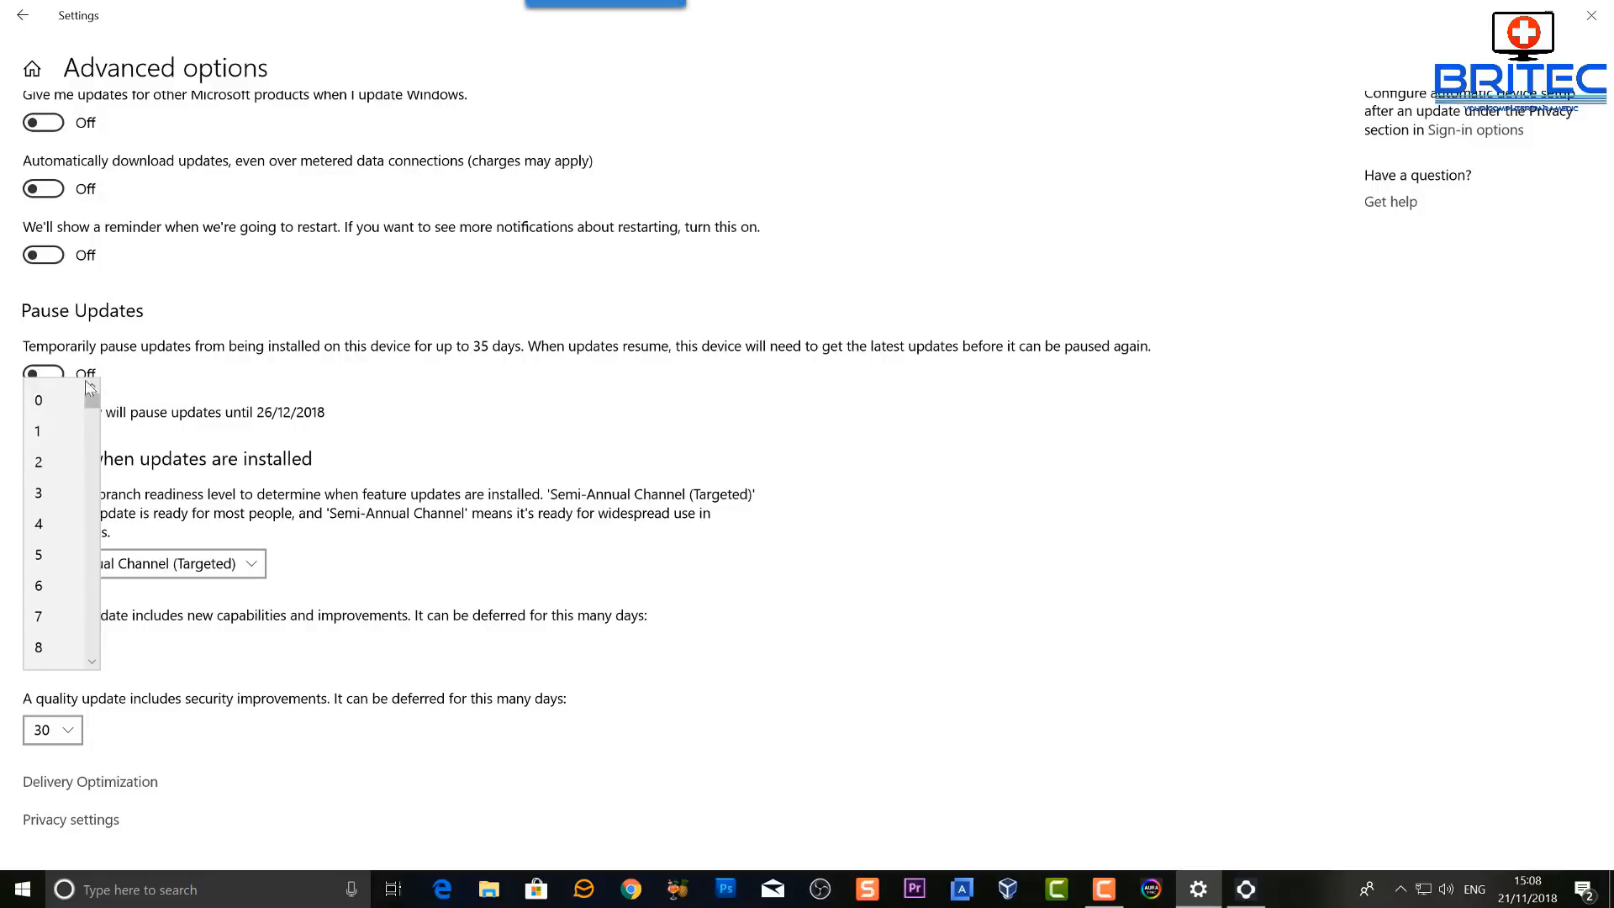
pyautogui.click(43, 399)
pyautogui.click(53, 728)
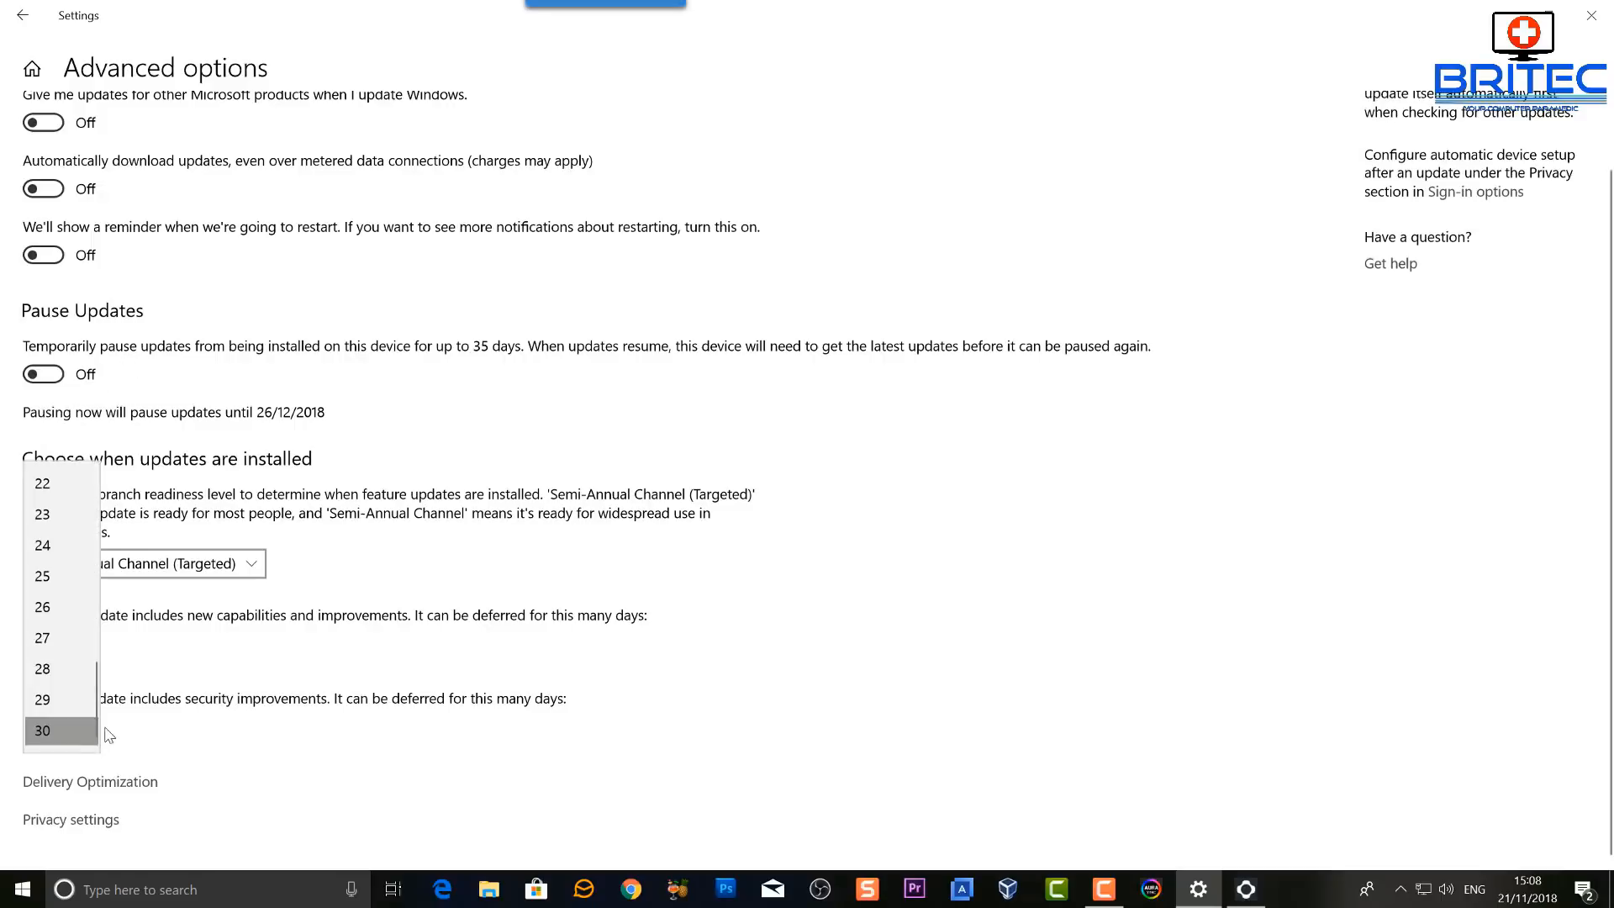
pyautogui.moveTo(93, 693); pyautogui.dragTo(93, 479)
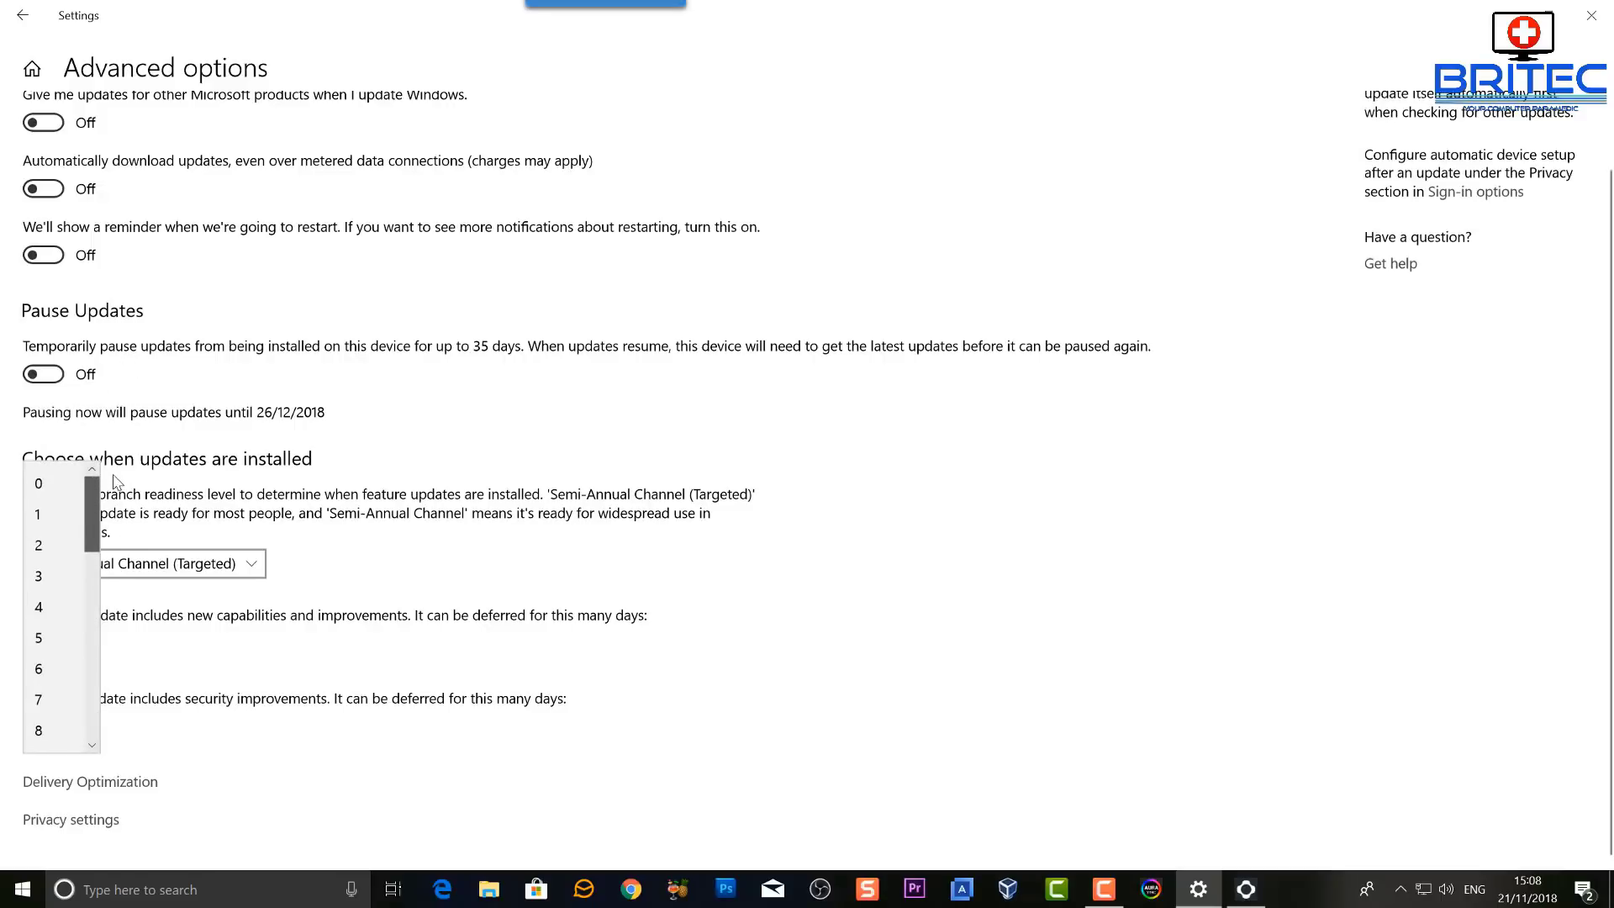
pyautogui.click(38, 486)
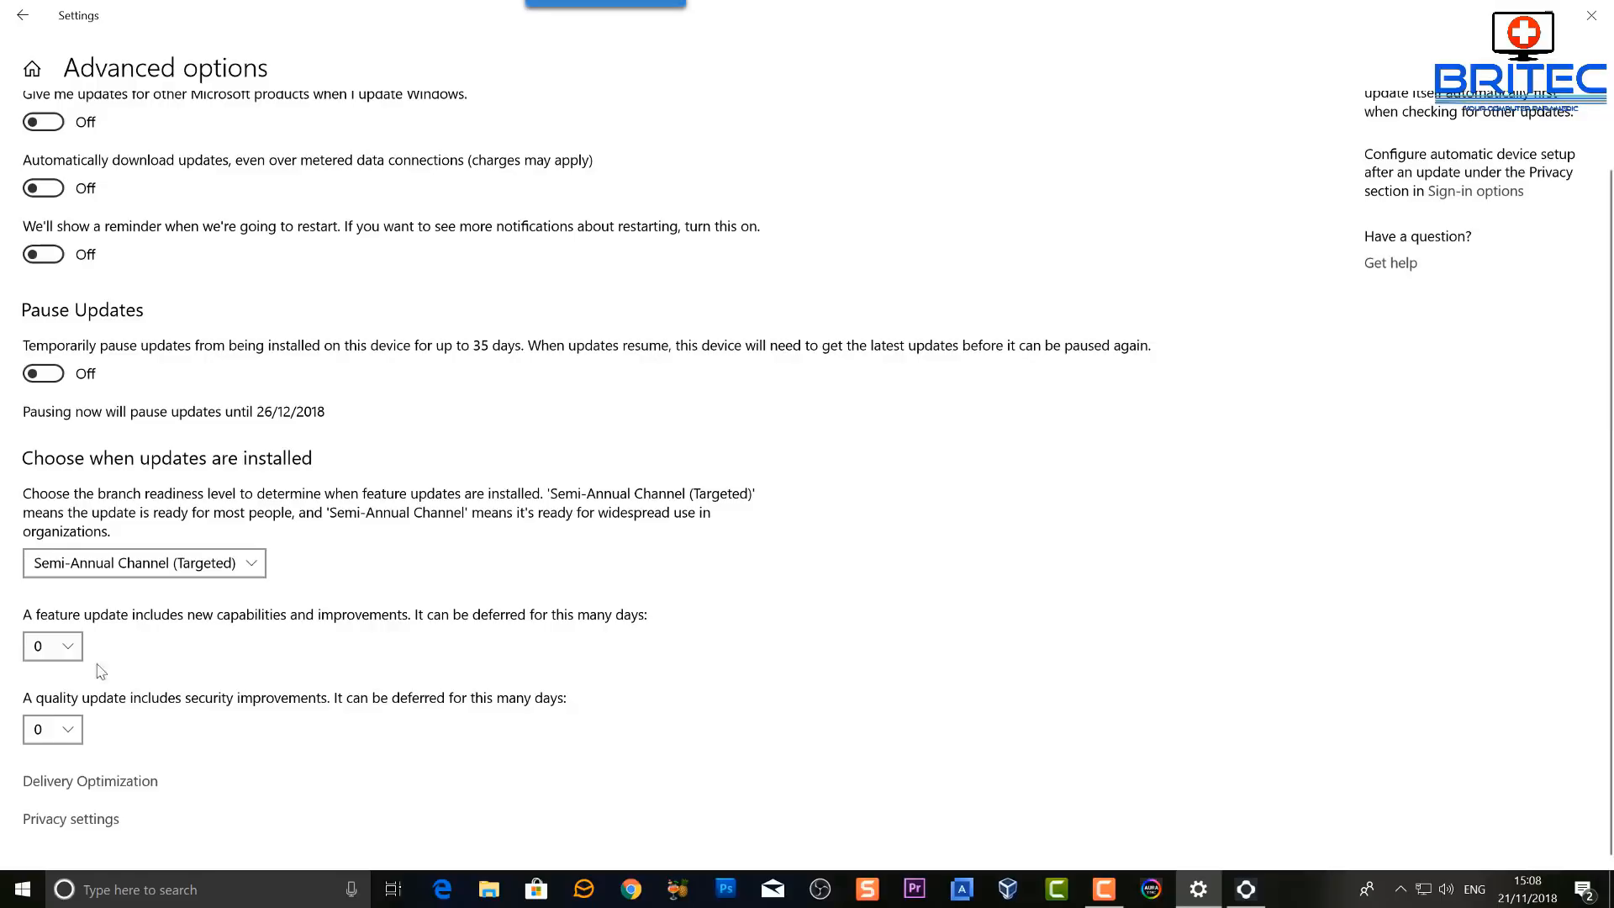
pyautogui.click(19, 18)
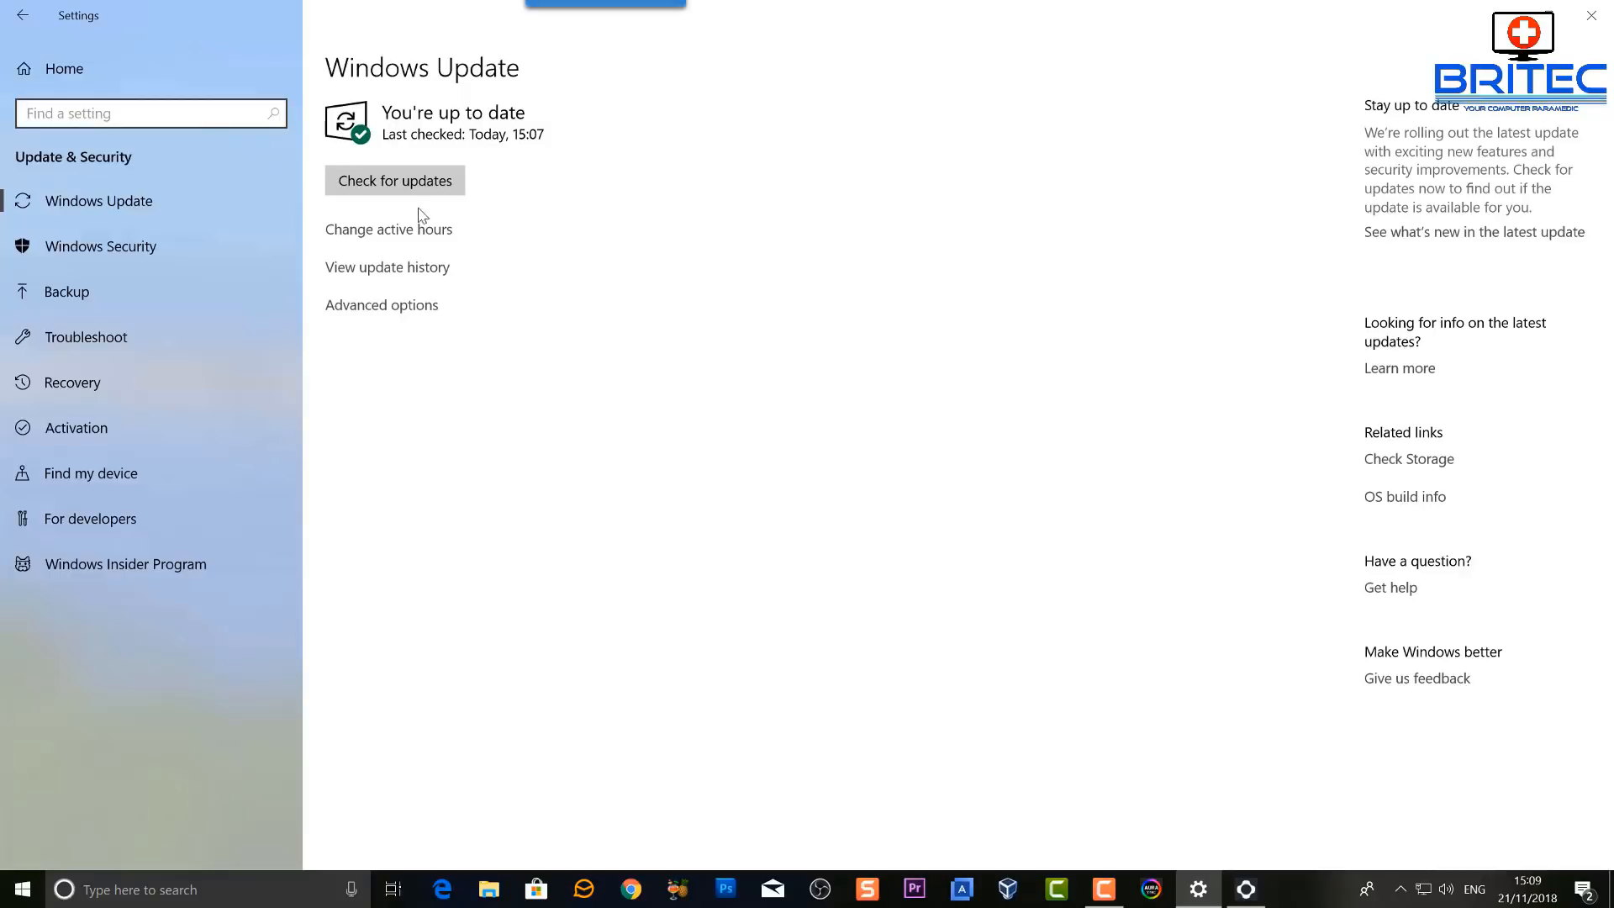
# Run a fresh update check and close Settings once it finishes
pyautogui.click(395, 181)
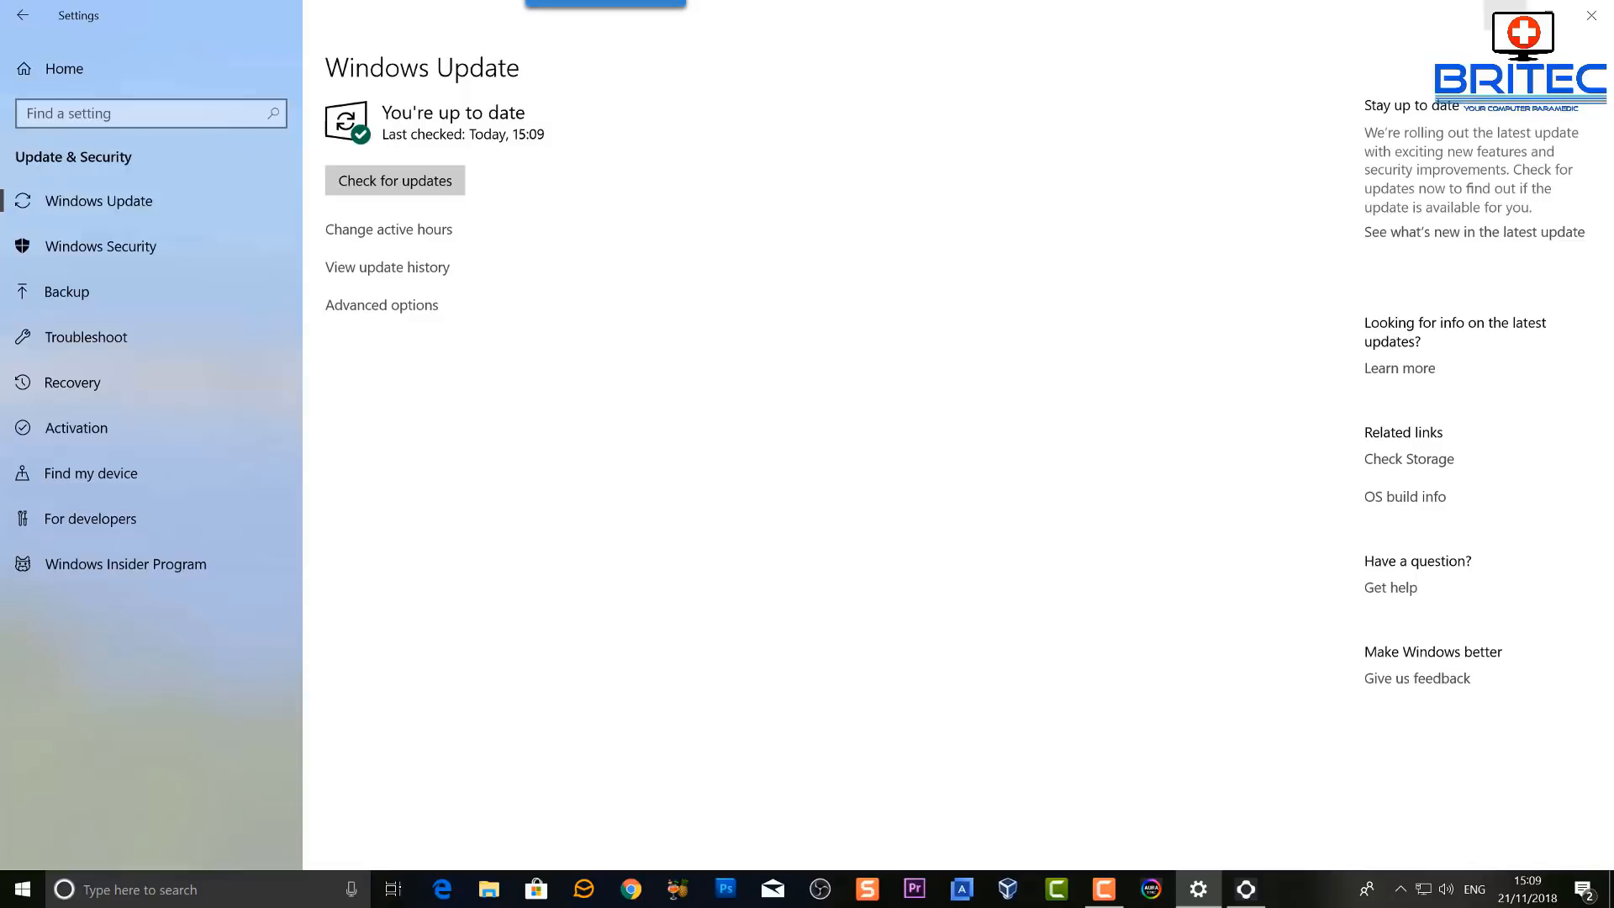
pyautogui.click(1500, 15)
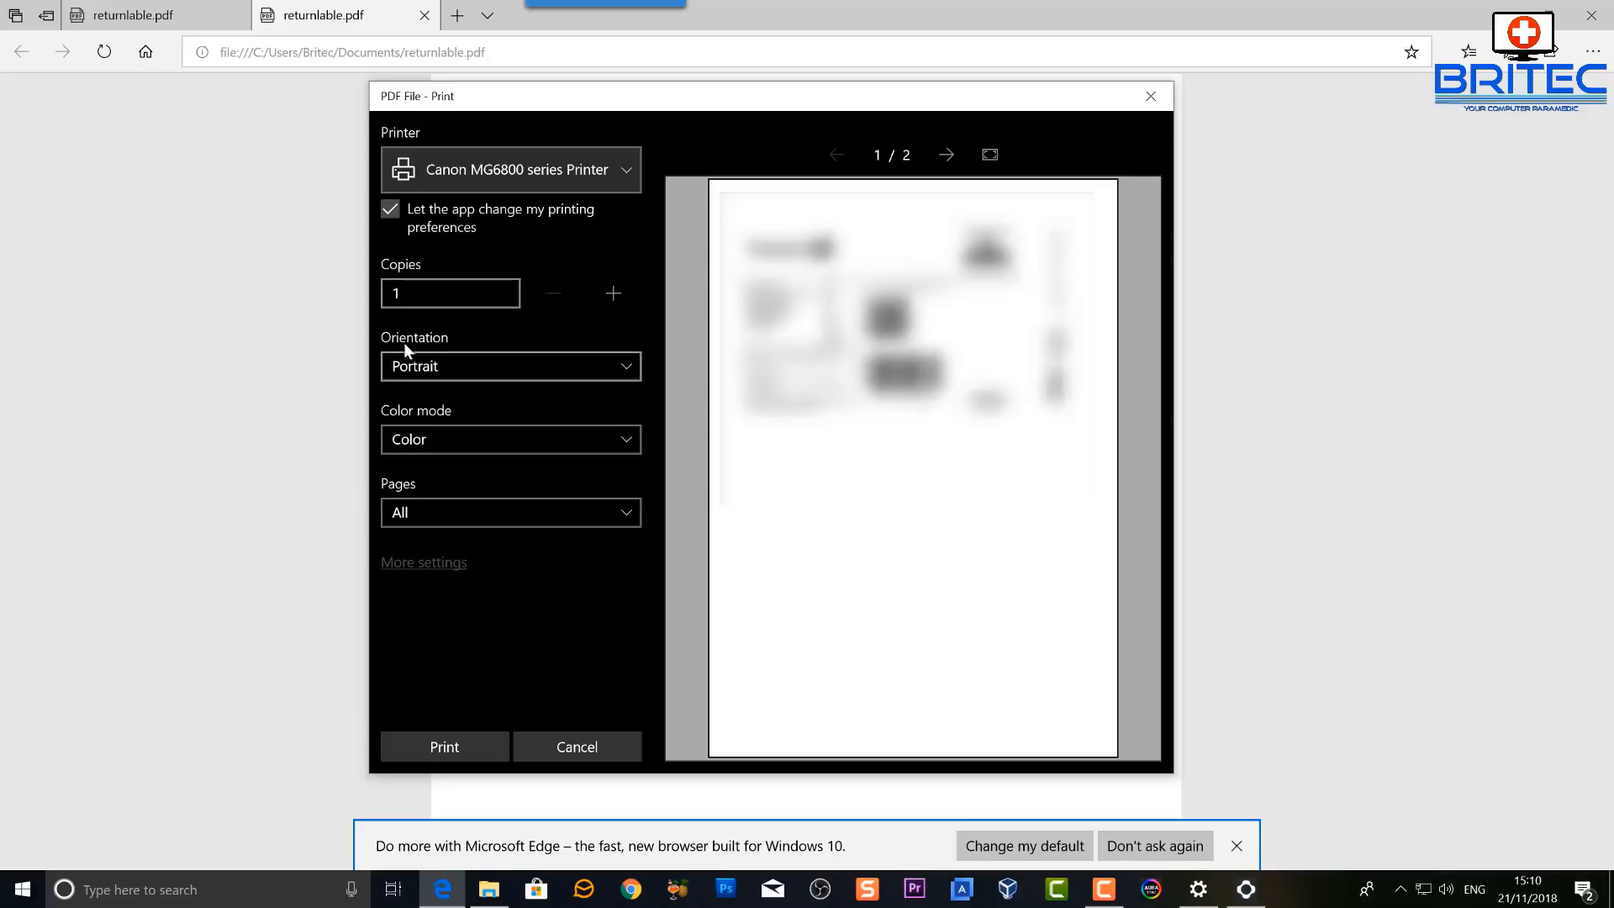
# Print returnlable.pdf to the Canon MG6800 series printer
pyautogui.click(454, 746)
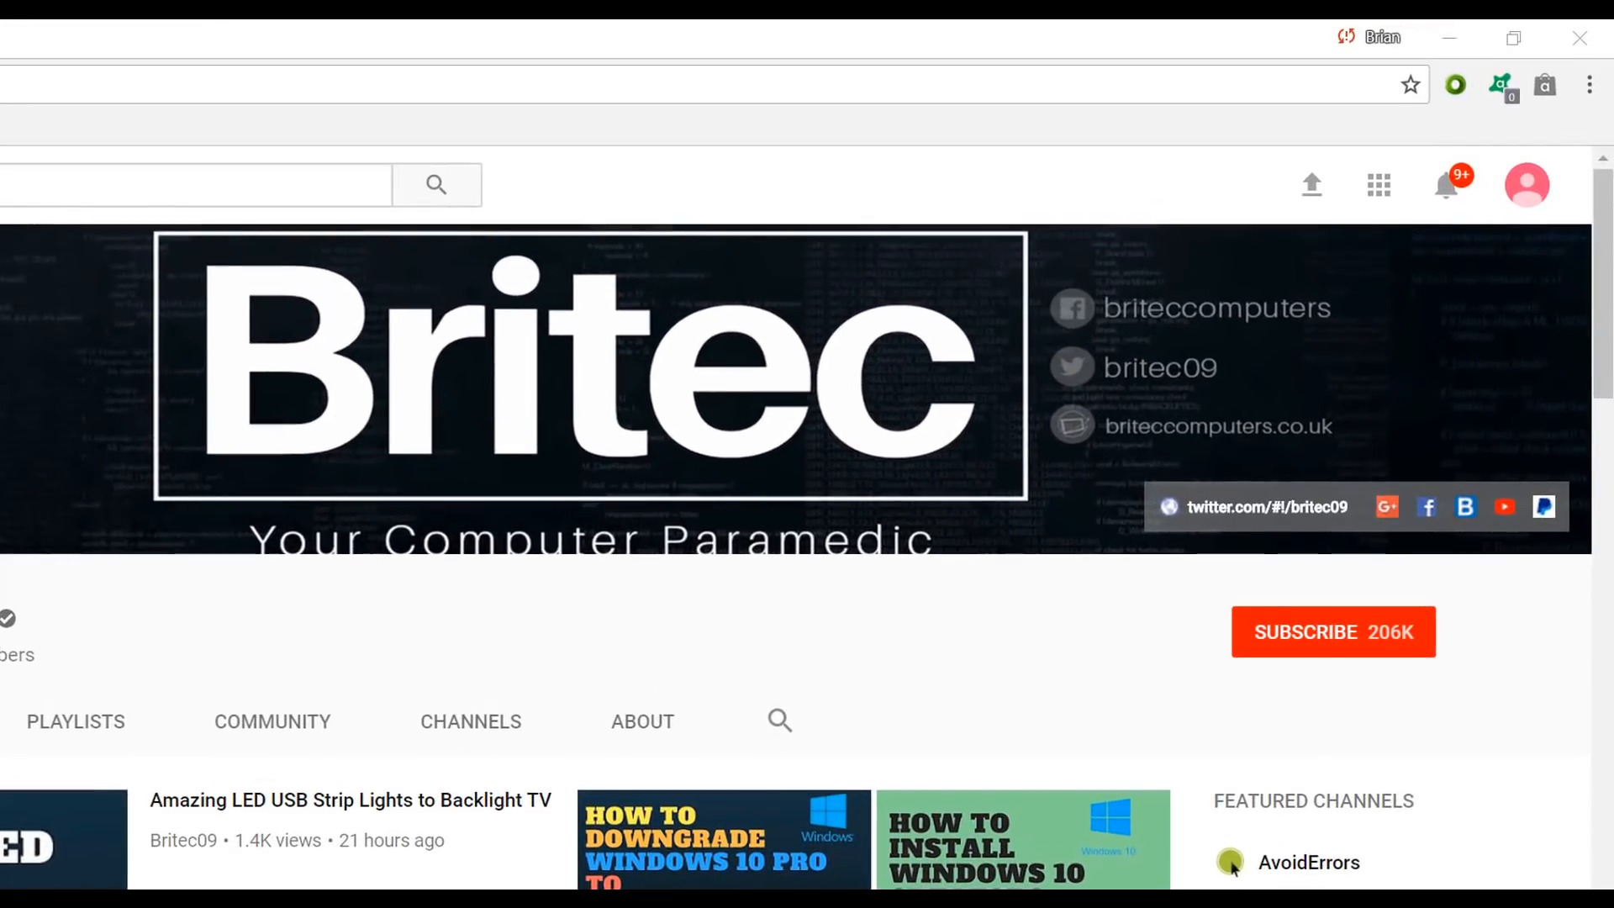
# Subscribe to the Britec channel and change its notification bell preference
pyautogui.click(1354, 643)
pyautogui.click(1412, 633)
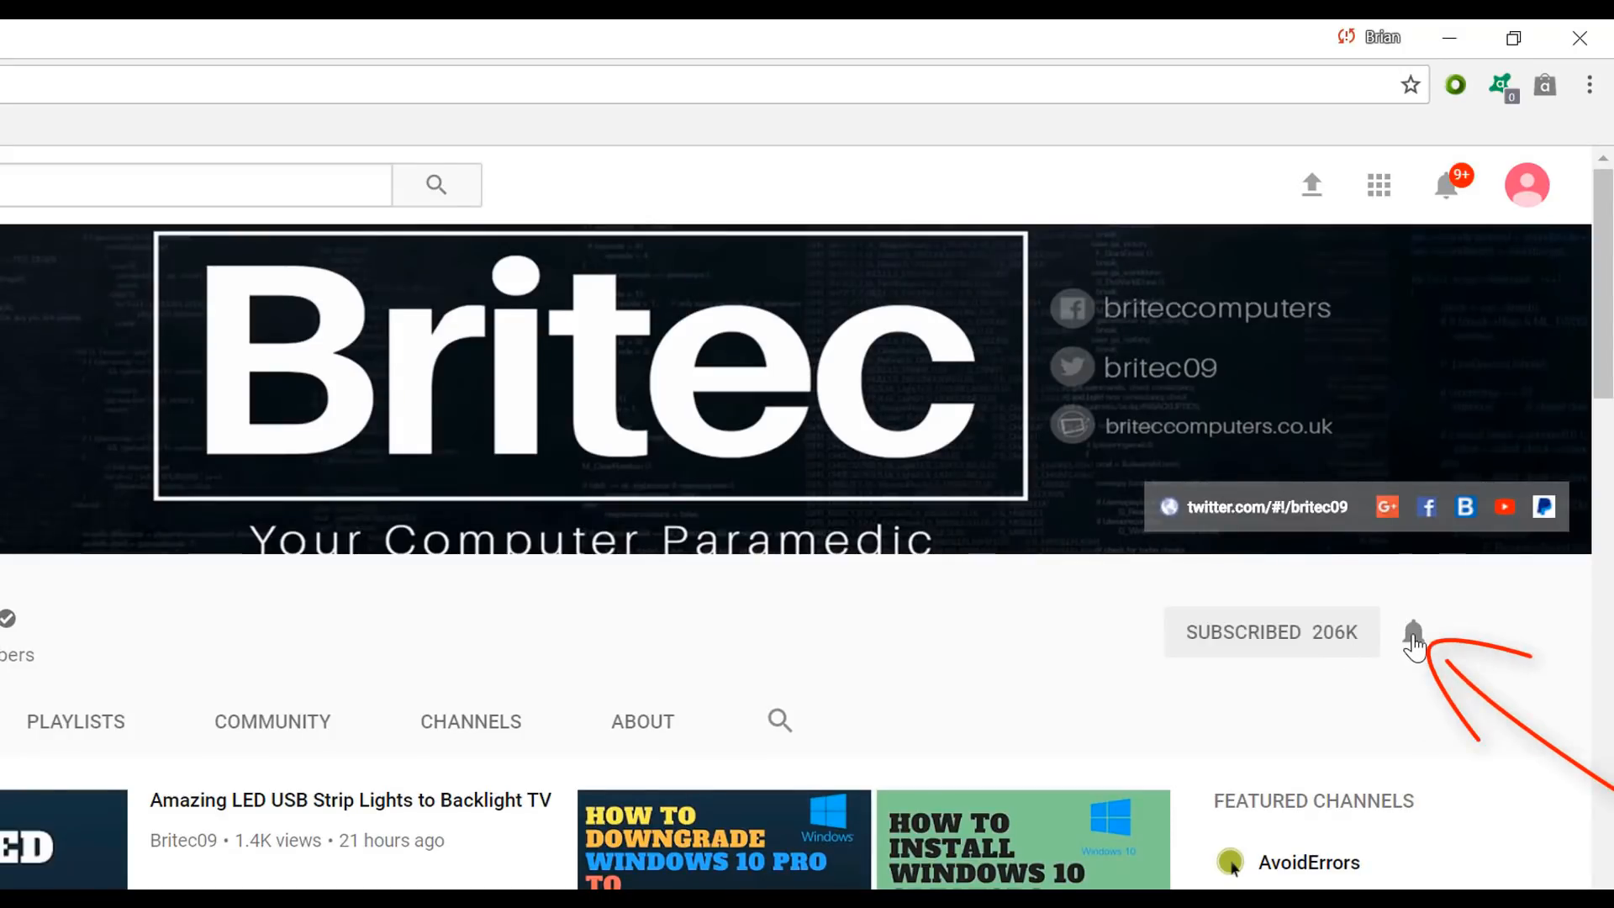